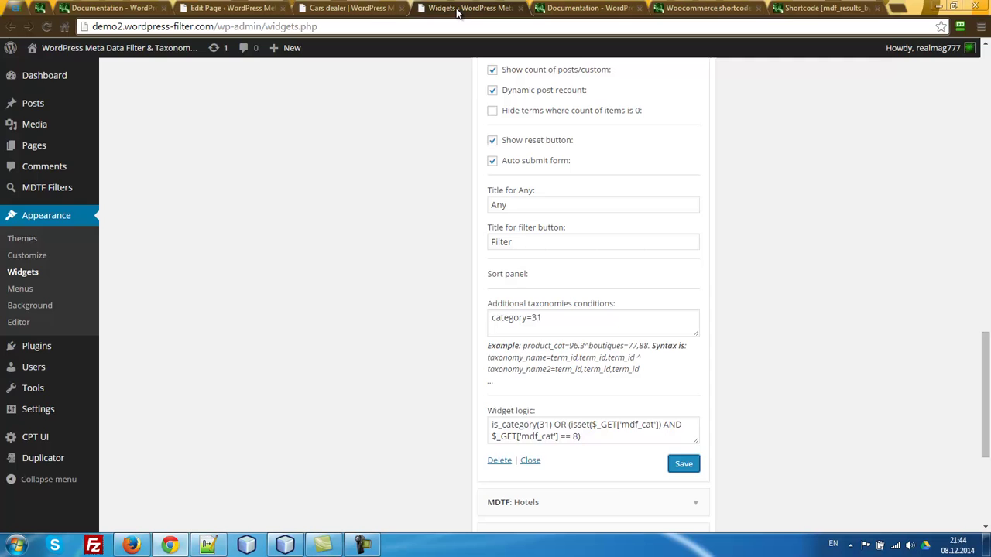
Step: Examine the template, post type and per-page attributes of the mdf_results_by_ajax shortcode on the TESTER page
click(353, 8)
click(240, 8)
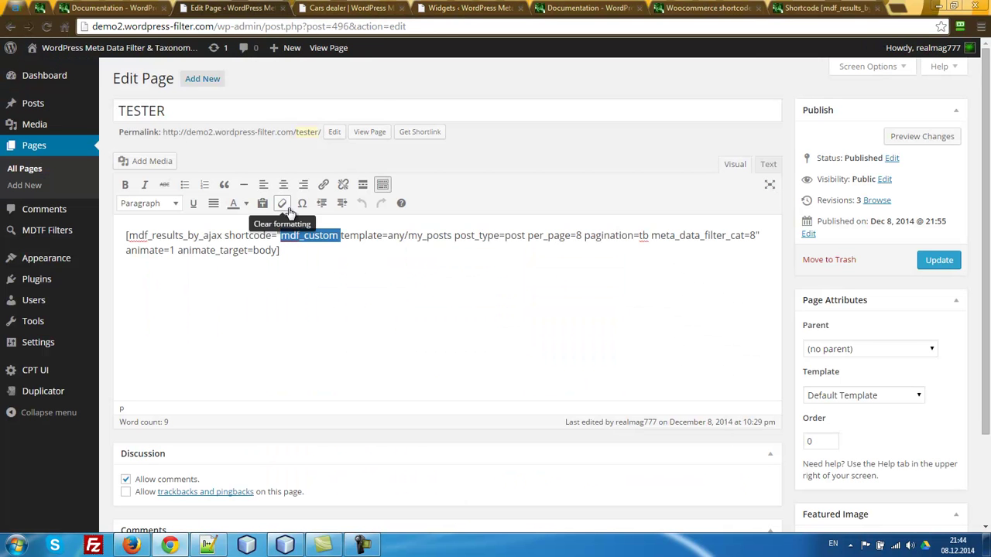
click(452, 235)
drag(452, 235, 388, 235)
click(488, 238)
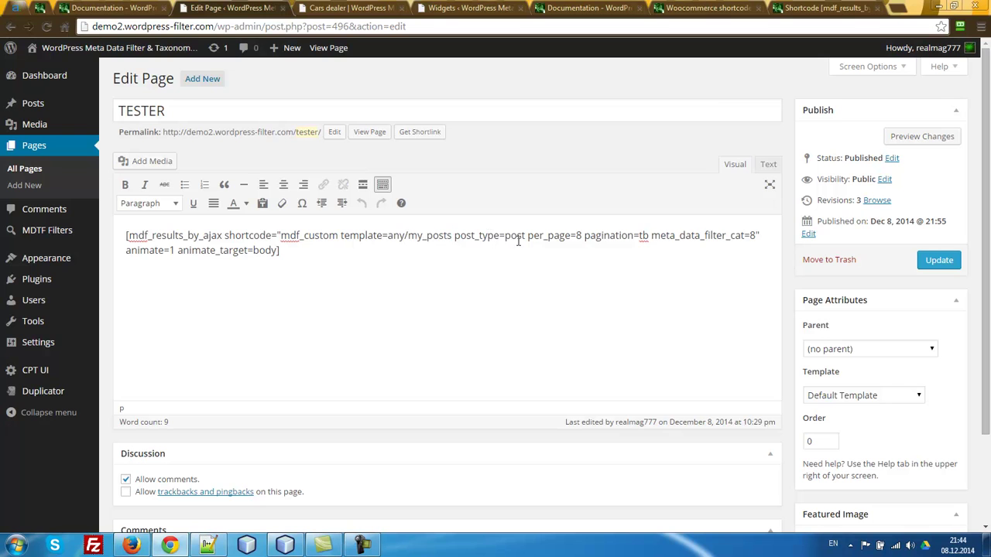
double_click(517, 235)
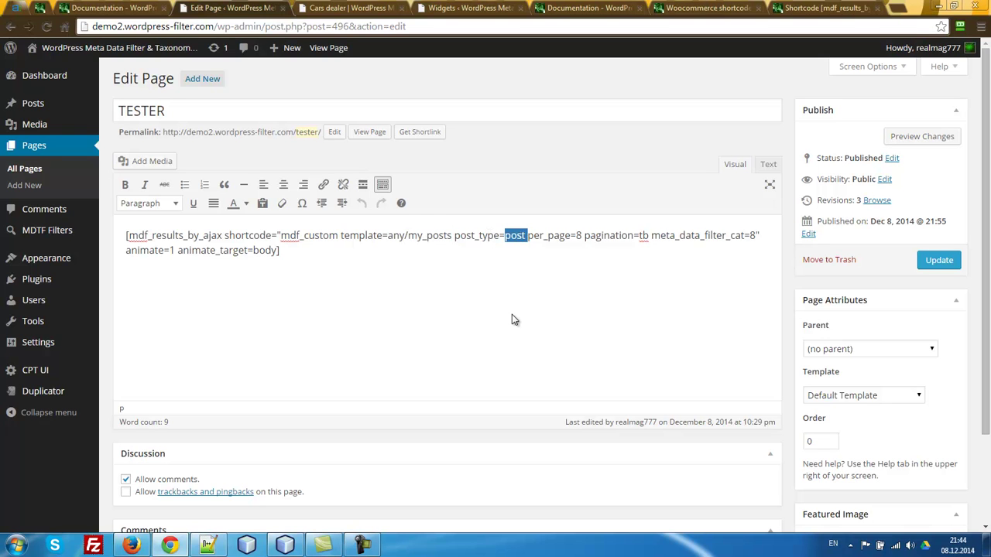
click(568, 235)
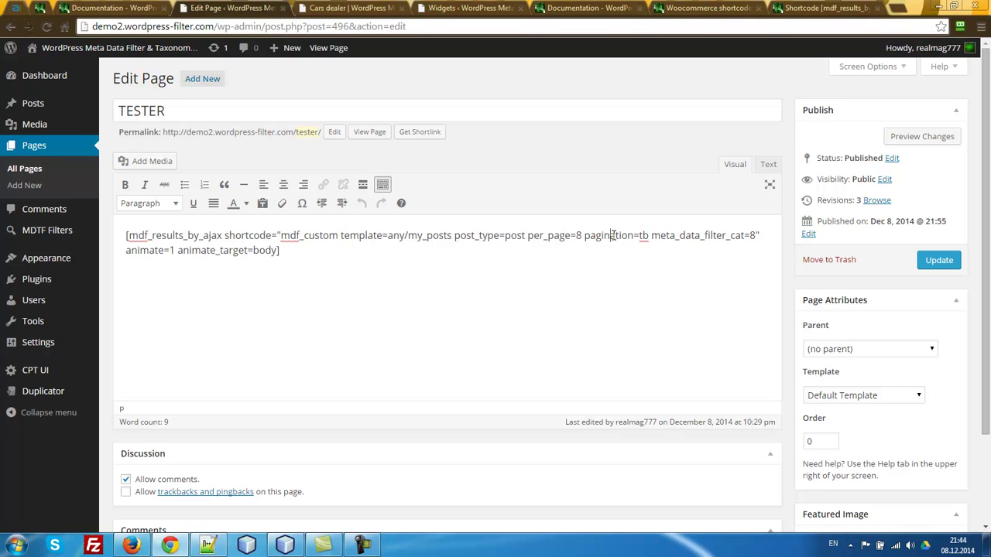
double_click(640, 237)
click(642, 236)
key(BackSpace)
text(t)
Step: Open the Cars filter category for editing in a separate browser tab and compare its tag ID with the shortcode's meta_data_filter_cat value
middle_click(35, 104)
click(308, 8)
drag(308, 8, 217, 58)
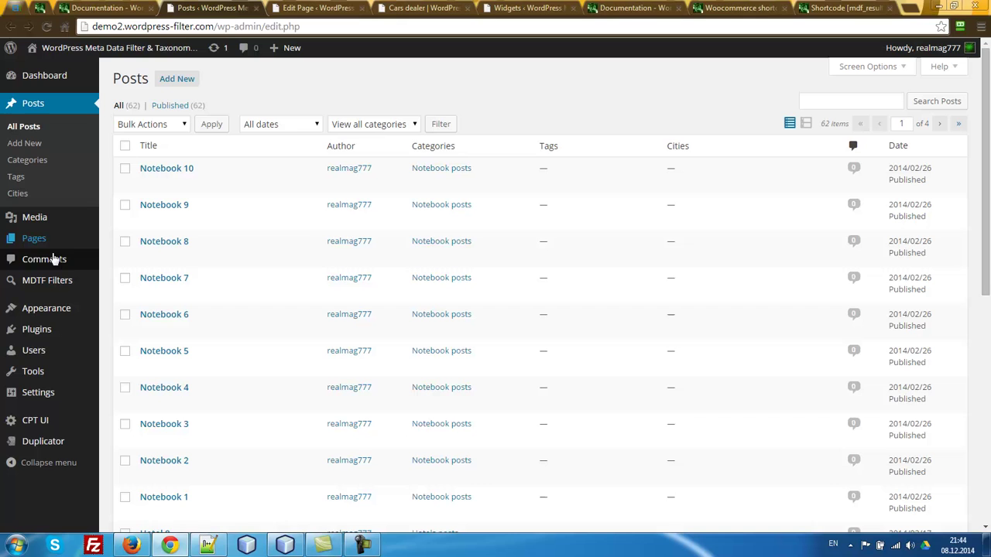
mouse_move(66, 284)
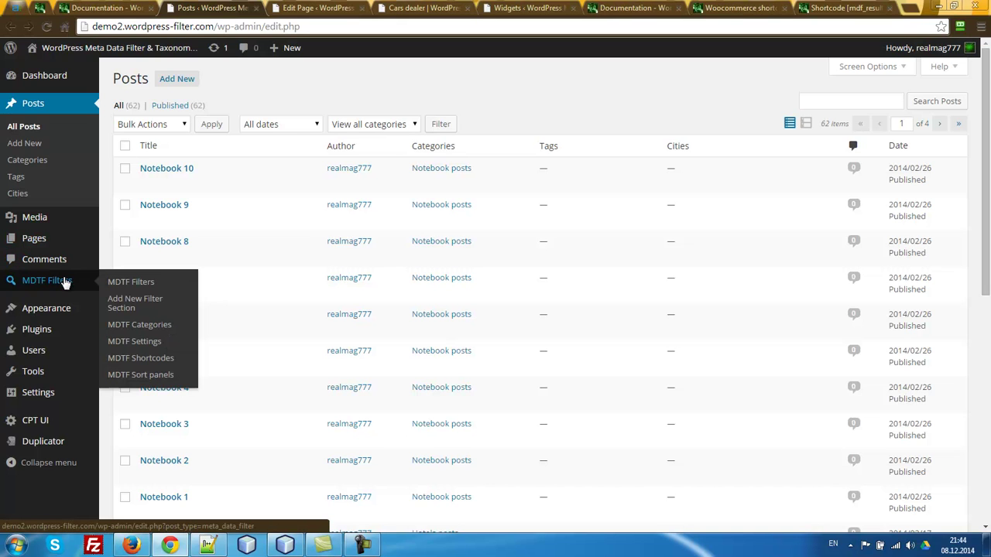
click(132, 325)
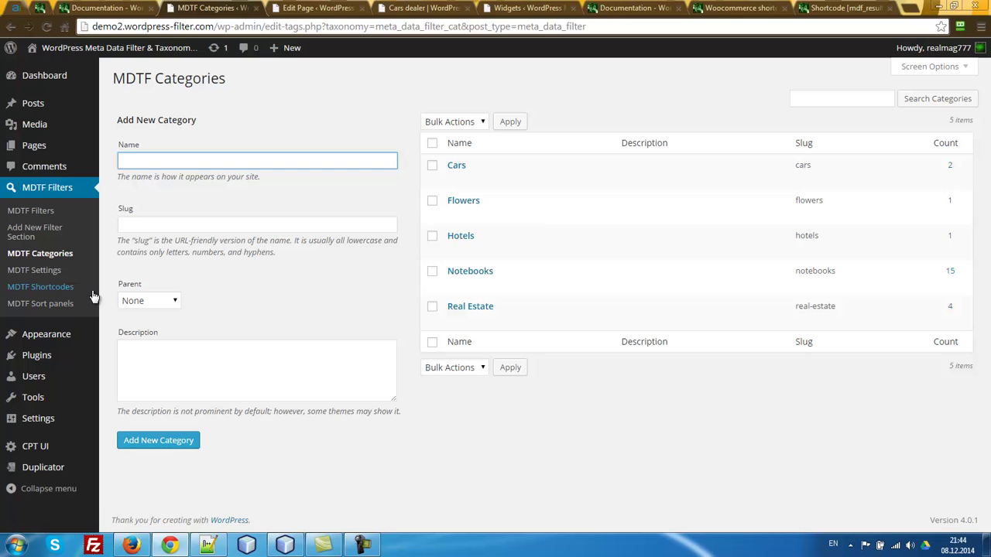
click(456, 168)
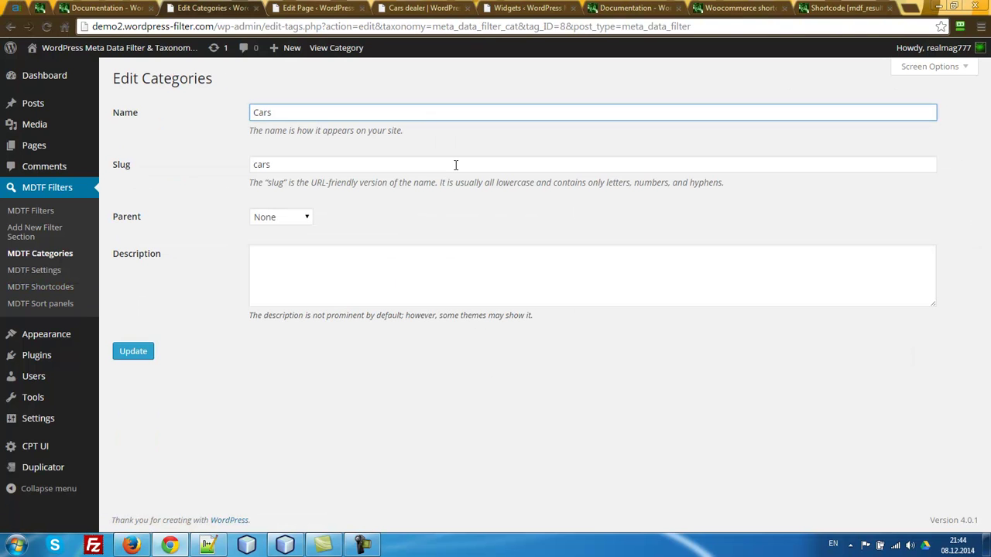
double_click(563, 26)
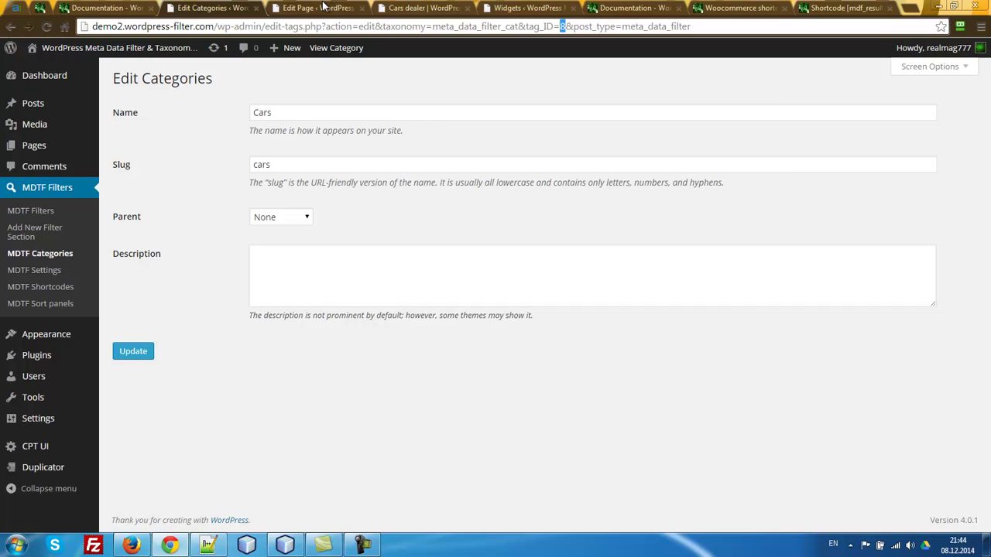
key(ctrl+Tab)
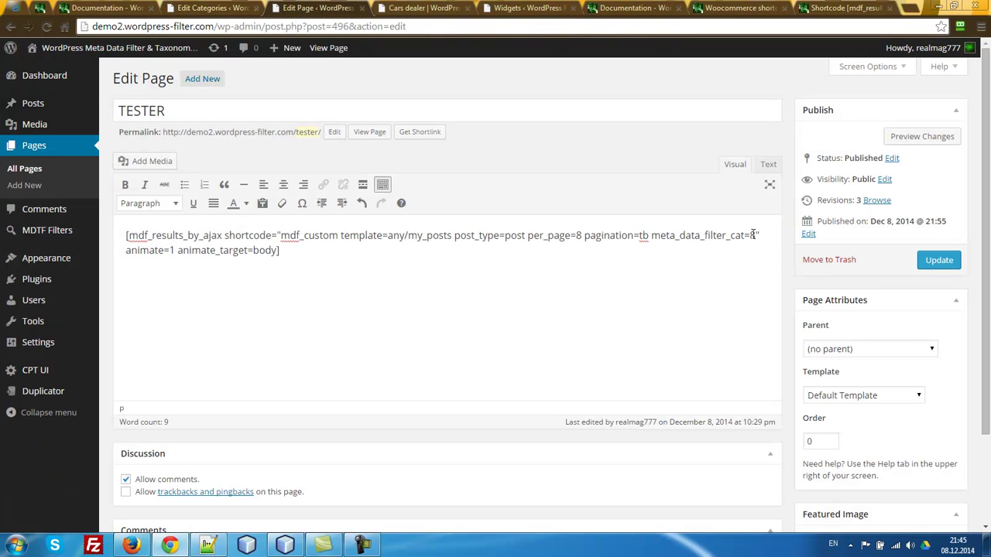
Step: Read the documentation of the mdf_products WooCommerce shortcode and its attributes
click(725, 8)
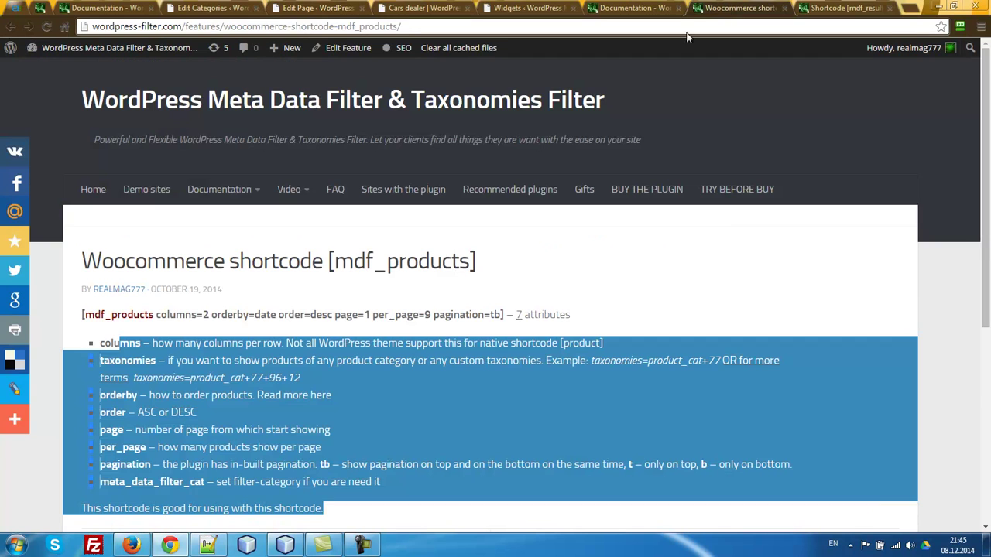
scroll(487, 279, down, 2)
click(363, 133)
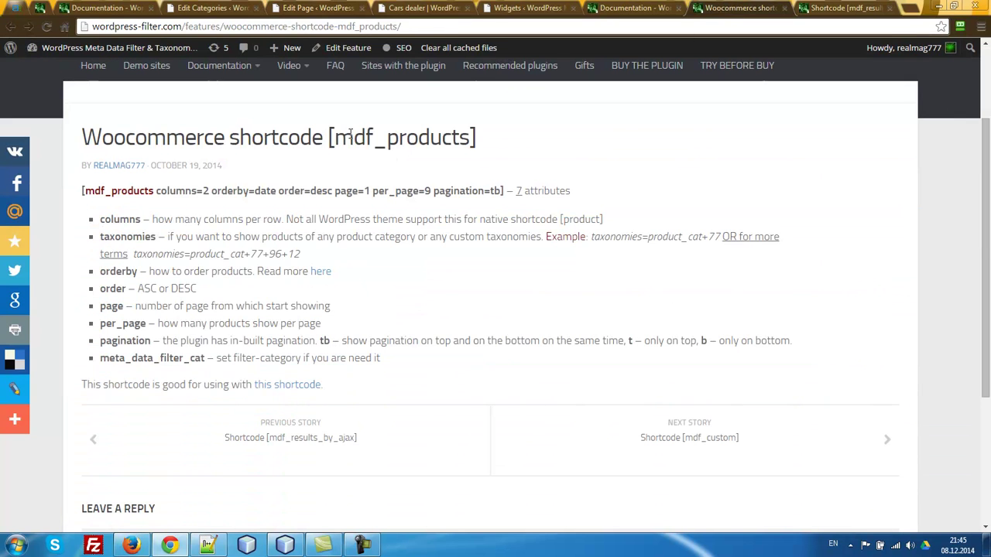
drag(335, 137, 469, 140)
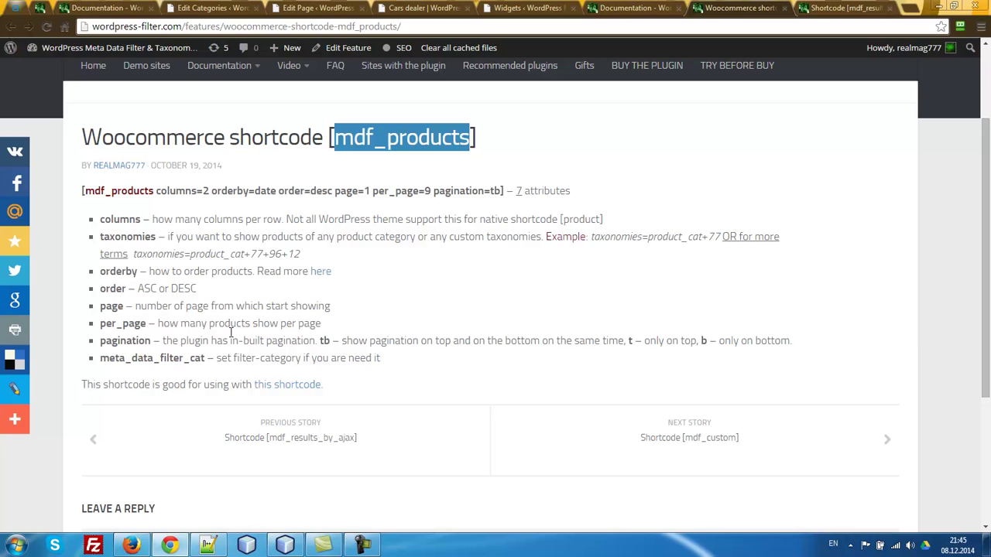
drag(381, 360, 79, 186)
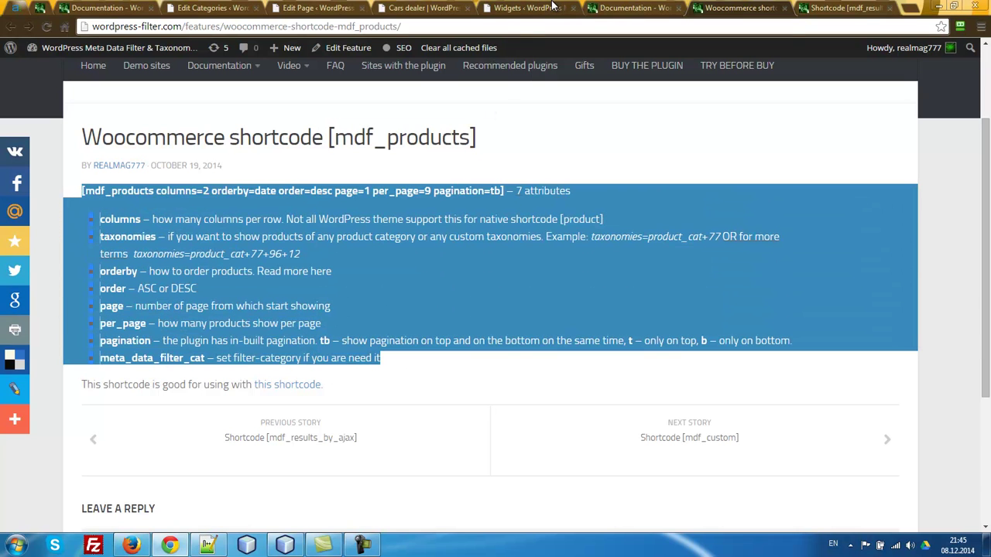
Step: Return to the TESTER page editor and check the animate_target value in the shortcode
click(550, 6)
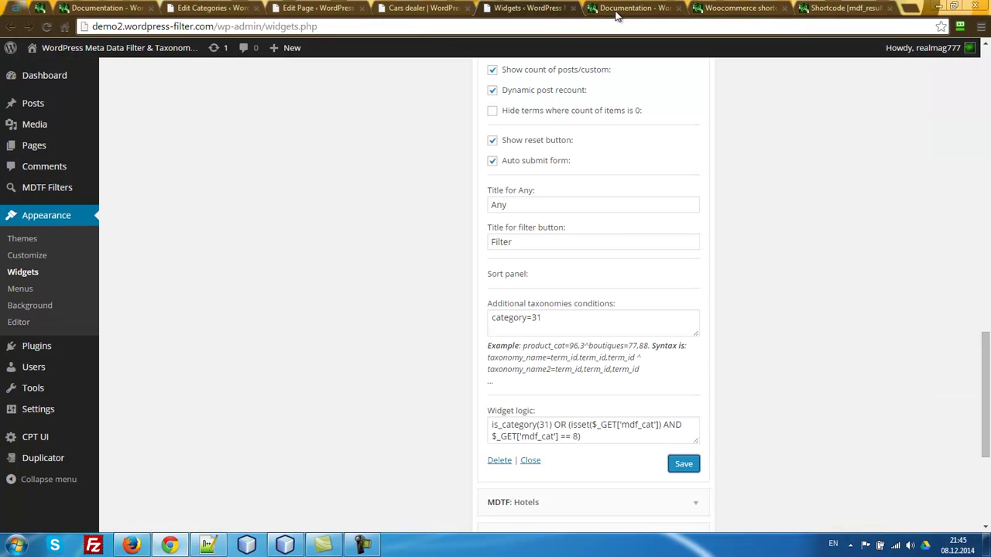
click(221, 8)
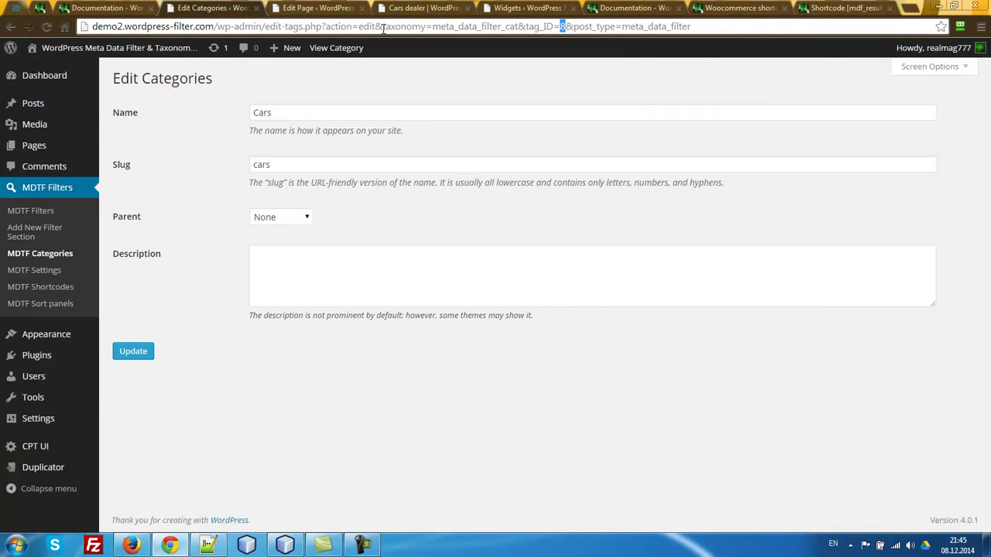
click(326, 8)
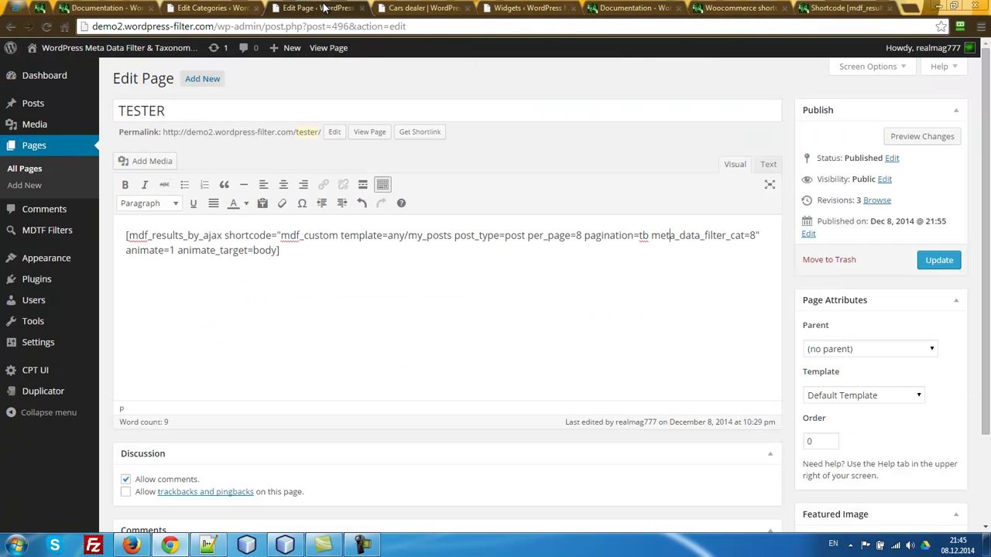
double_click(261, 250)
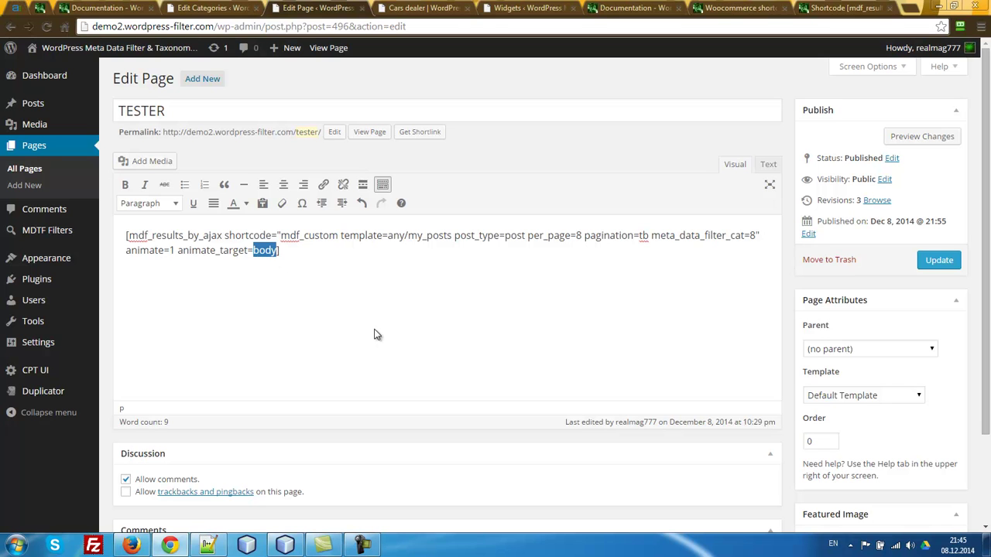
Step: Update the TESTER page and view the published page in a new browser tab
click(939, 260)
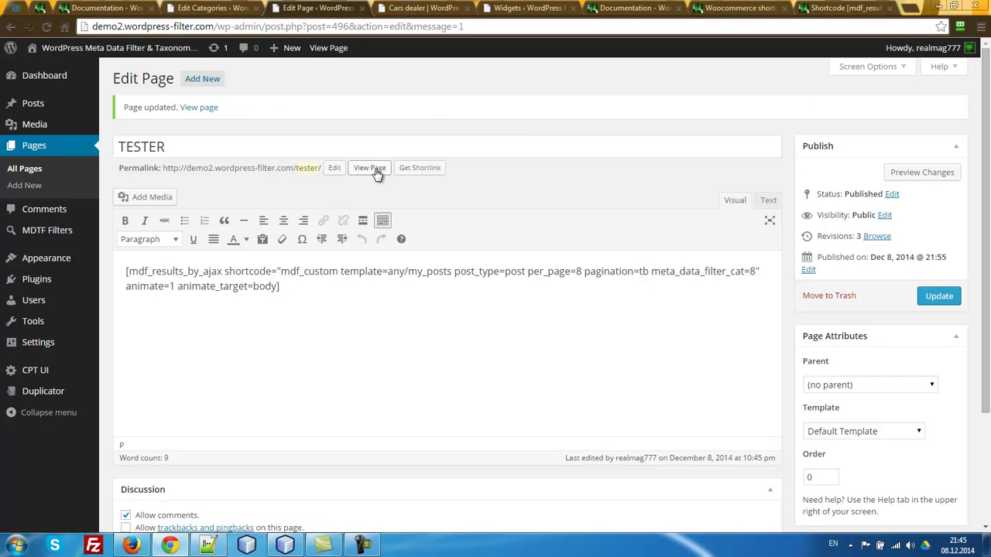
middle_click(376, 170)
click(406, 9)
scroll(636, 279, down, 2)
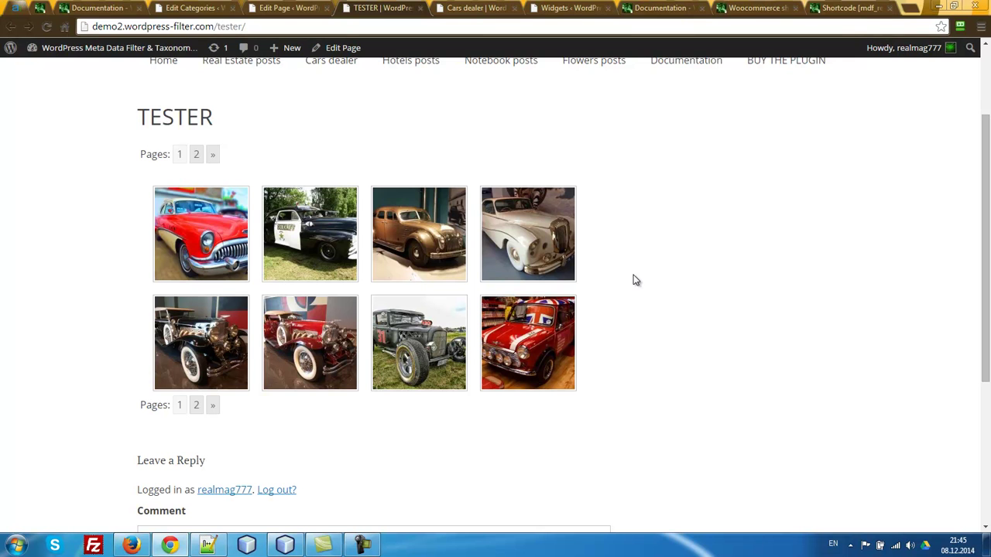
Step: Add an MDTF widget to the Primary widget area in the site's widget settings
click(197, 7)
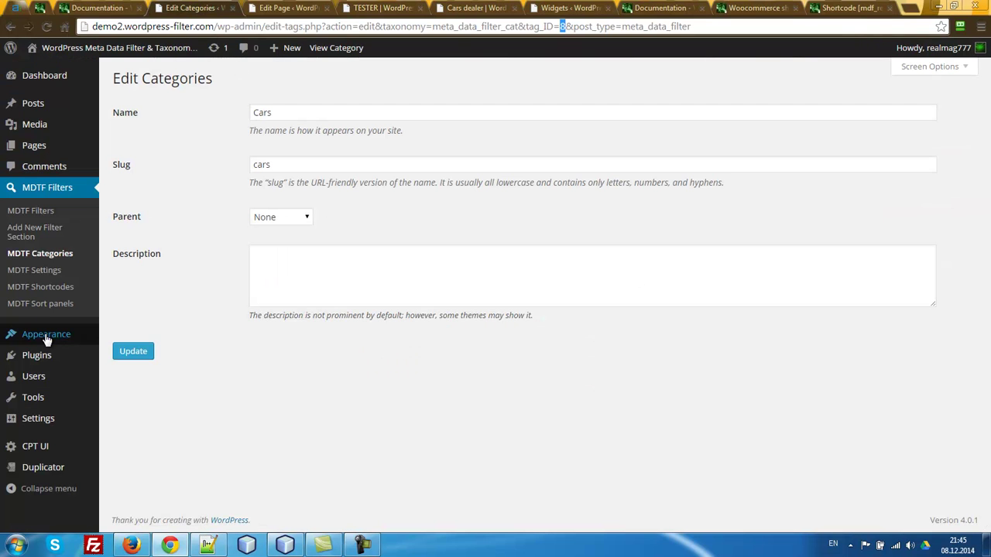
mouse_move(31, 334)
click(122, 369)
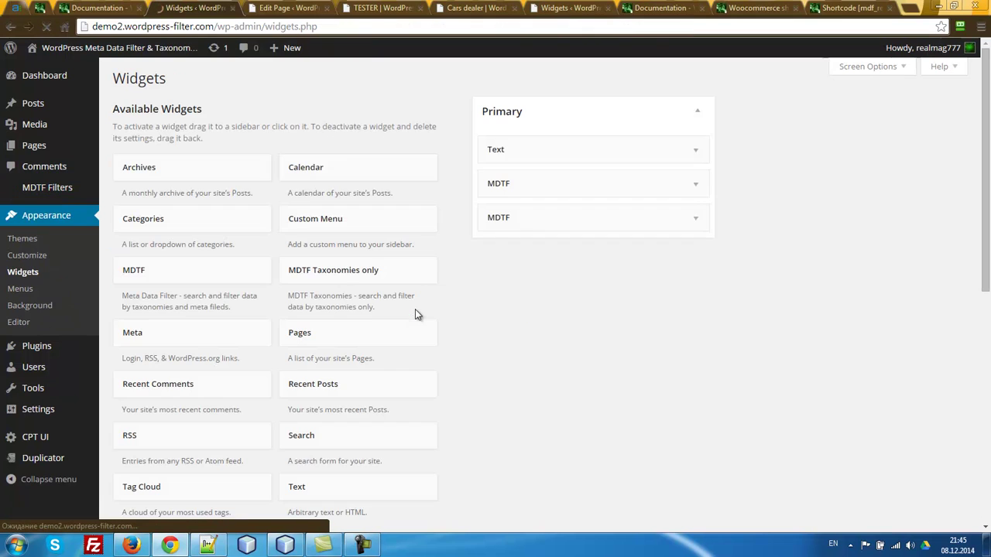
drag(171, 272, 507, 183)
Step: Set the new MDTF widget's meta data filter category to Cars and keep post as its slug
click(558, 273)
click(526, 304)
scroll(727, 309, down, 2)
scroll(728, 318, down, 4)
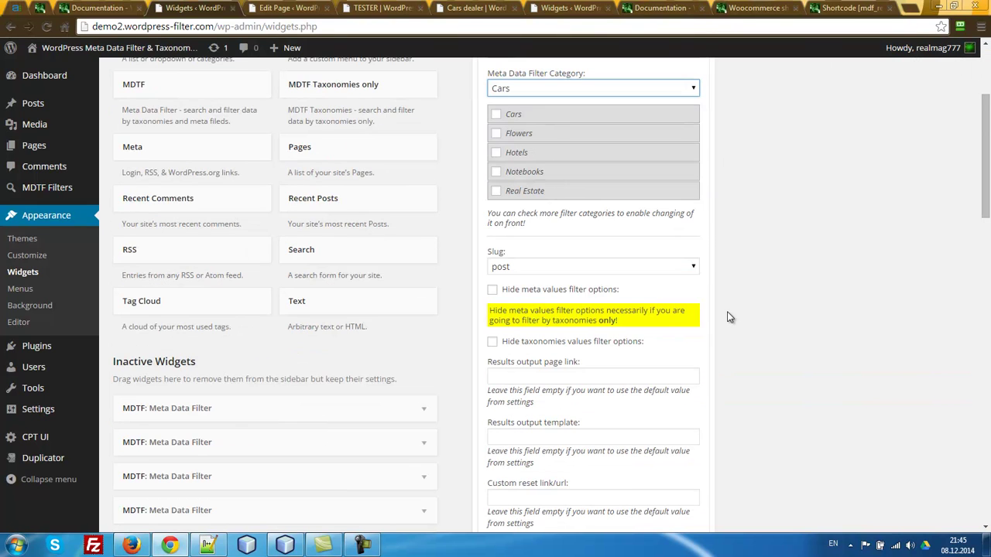
click(527, 80)
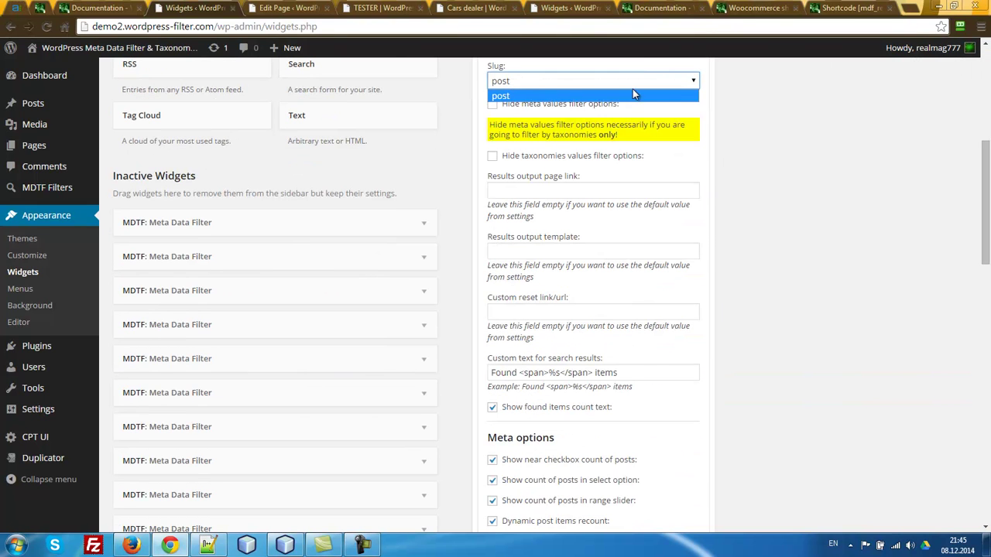
click(700, 103)
scroll(698, 147, down, 1)
scroll(697, 144, up, 1)
Step: Set both the results output page link and the results output template of the widget to self
click(564, 190)
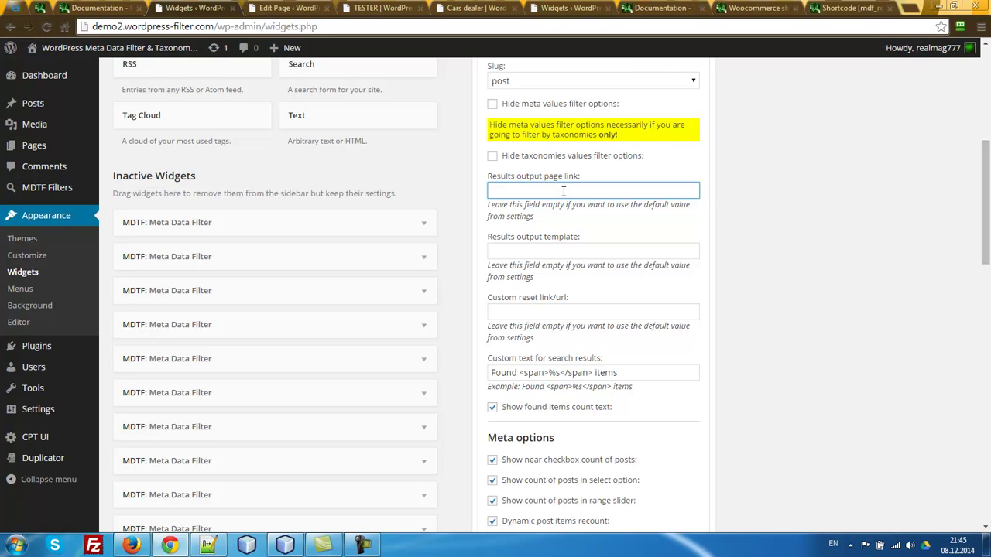
text(self)
key(ctrl+a)
key(ctrl+c)
click(531, 252)
key(ctrl+v)
click(559, 311)
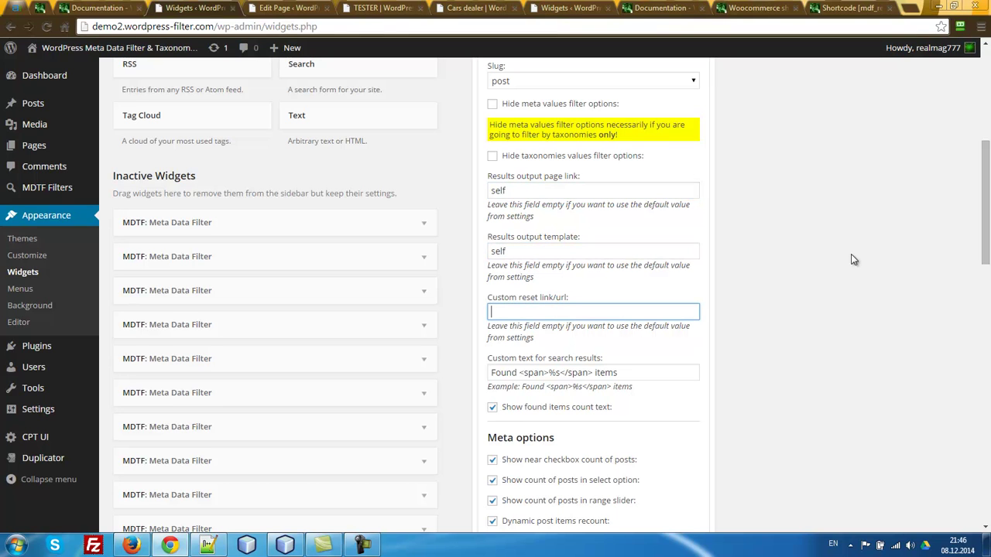
Step: Enable the Cities taxonomy, move it above Categories and Tags, and save the widget
scroll(604, 348, down, 3)
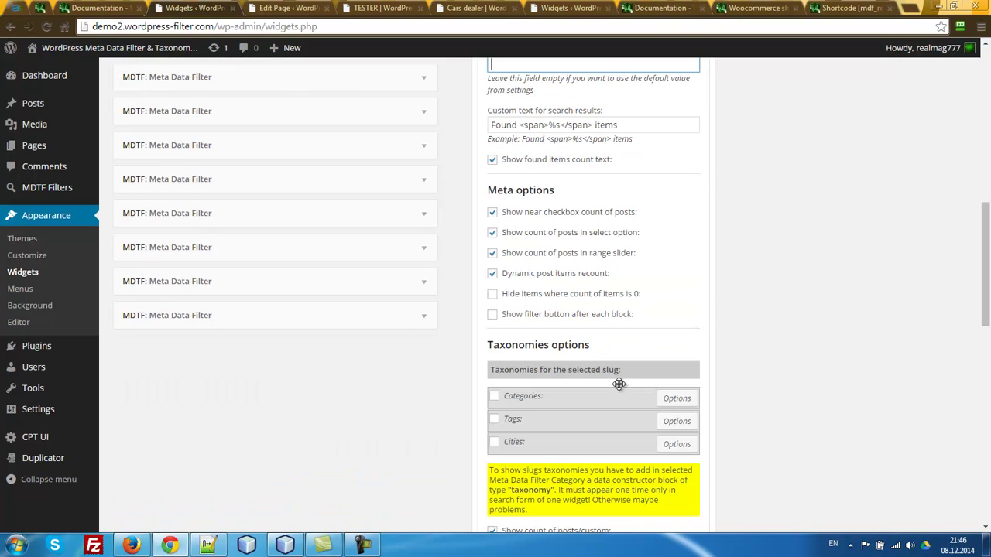
click(494, 442)
drag(576, 445, 589, 381)
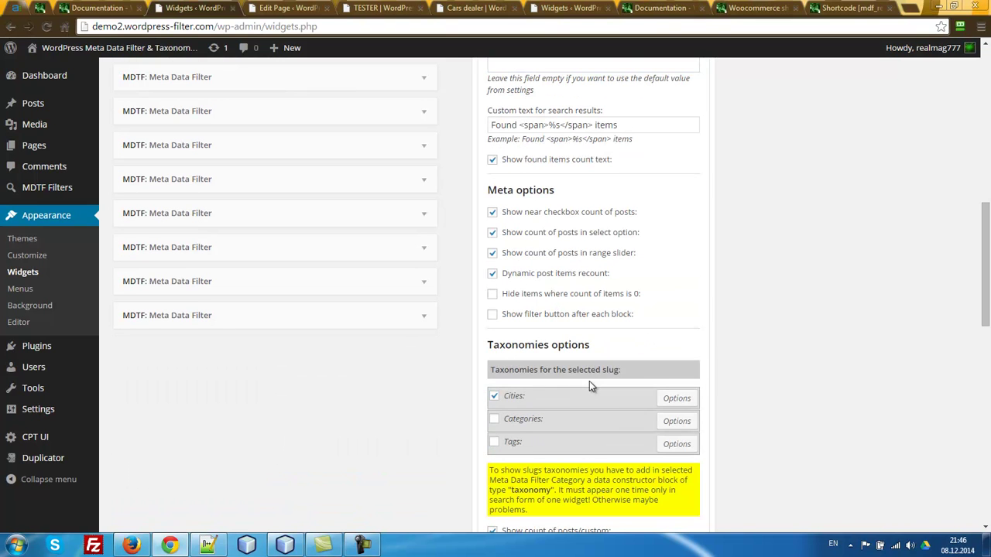
scroll(663, 376, down, 2)
scroll(661, 380, down, 2)
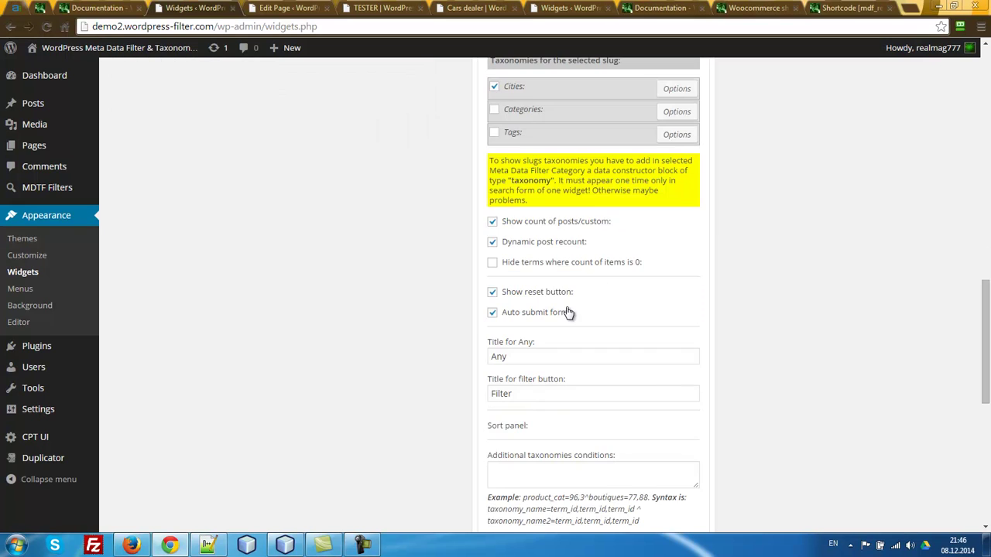
scroll(578, 296, down, 4)
click(676, 307)
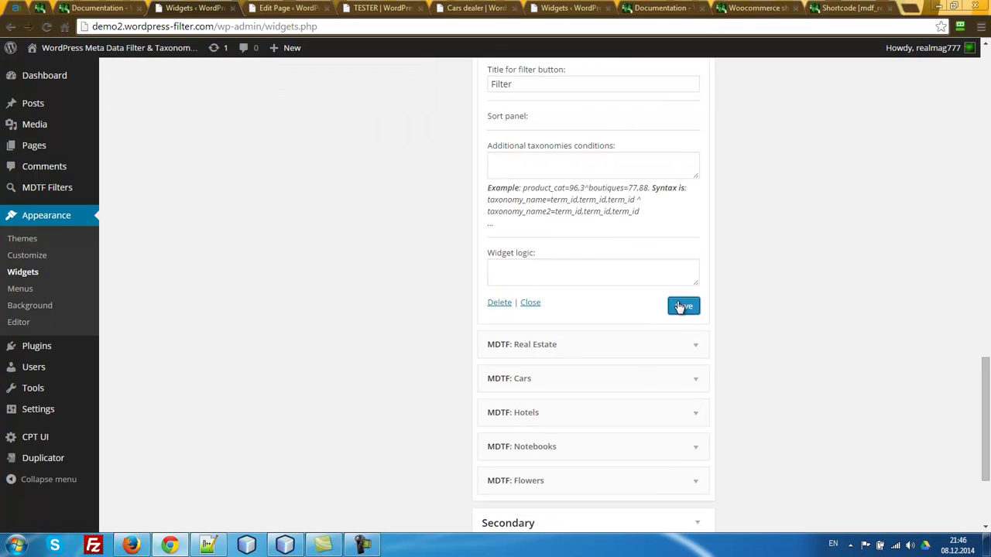
Step: Disable auto submit of the form, enable AJAX items recount and AJAX items output, and save the widget
scroll(624, 266, up, 2)
click(526, 192)
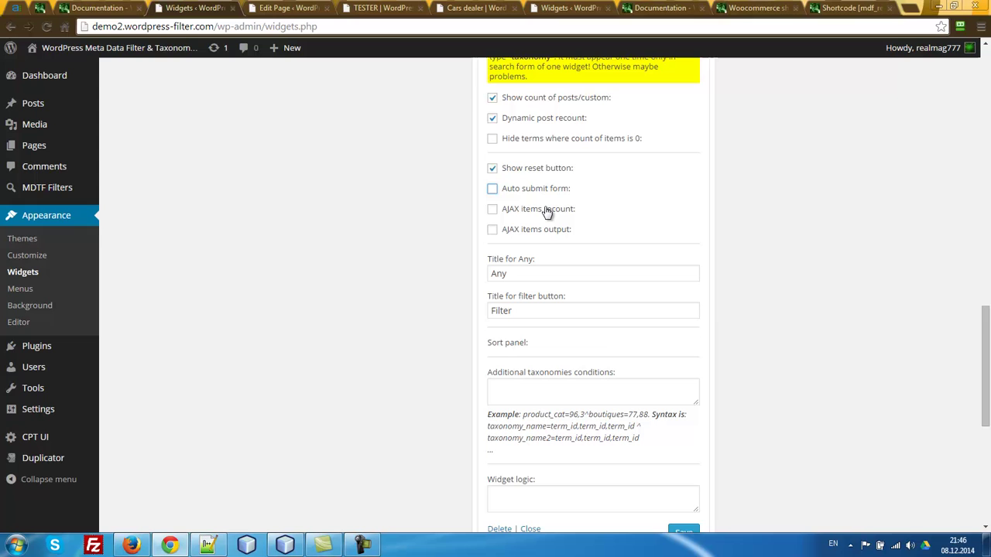
click(546, 211)
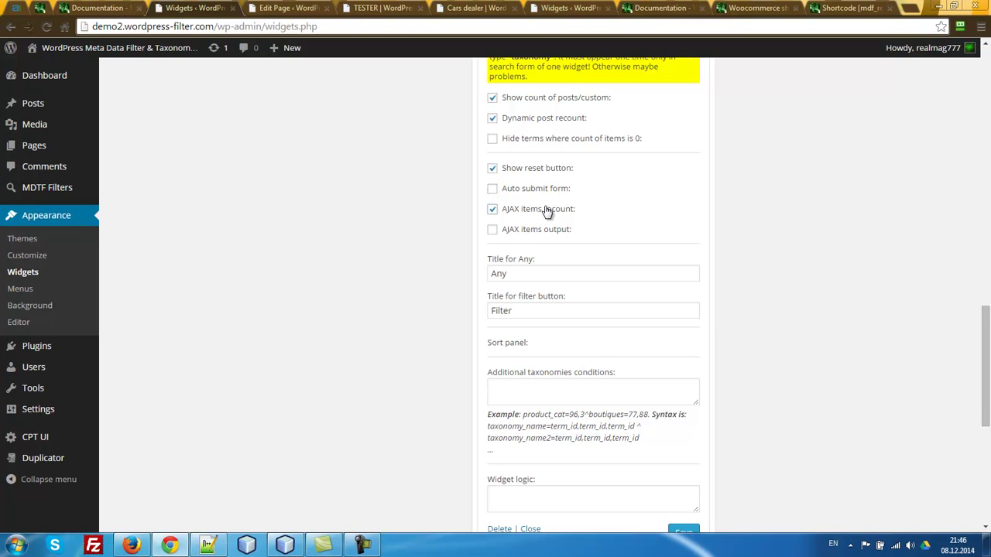
click(539, 209)
click(674, 512)
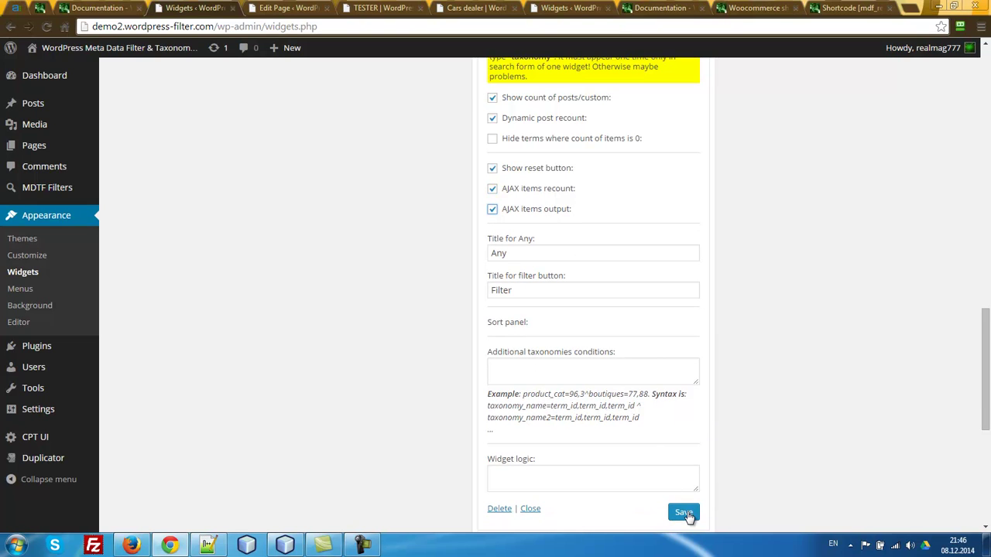
Step: Reload the published TESTER page to check the filter form beside the car results
click(384, 7)
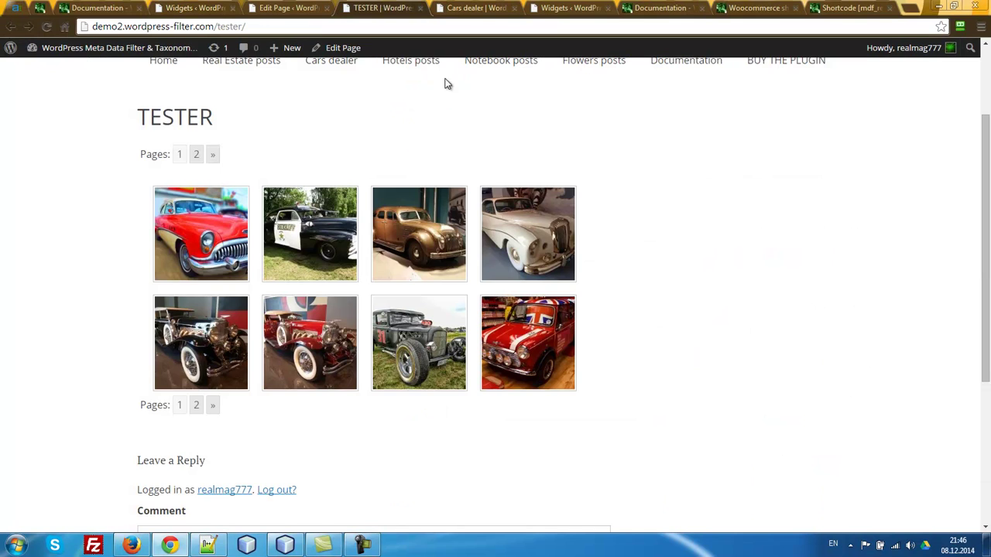
key(F5)
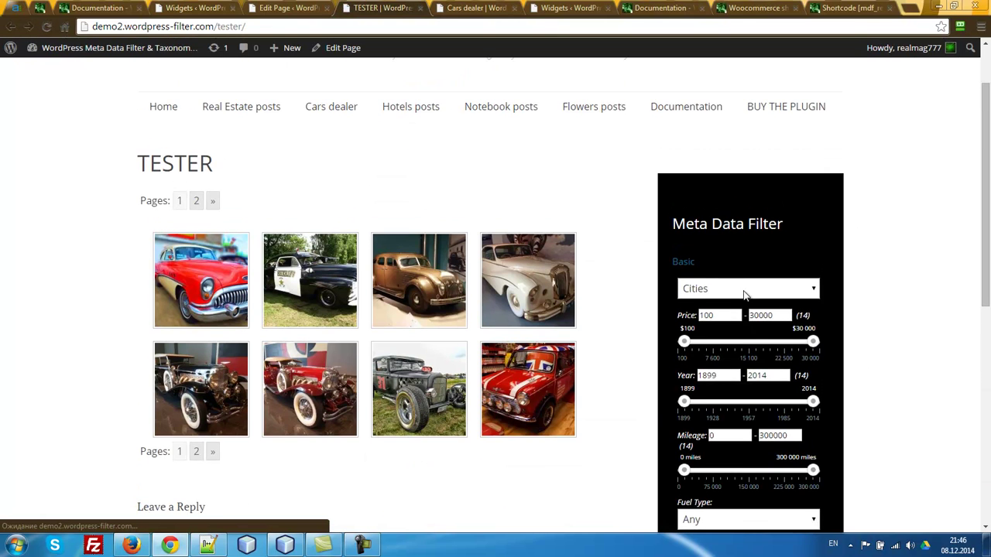
Step: Test the AJAX filter with body type Hatchback, minimum price 10300 and body type Minivan
scroll(875, 381, down, 2)
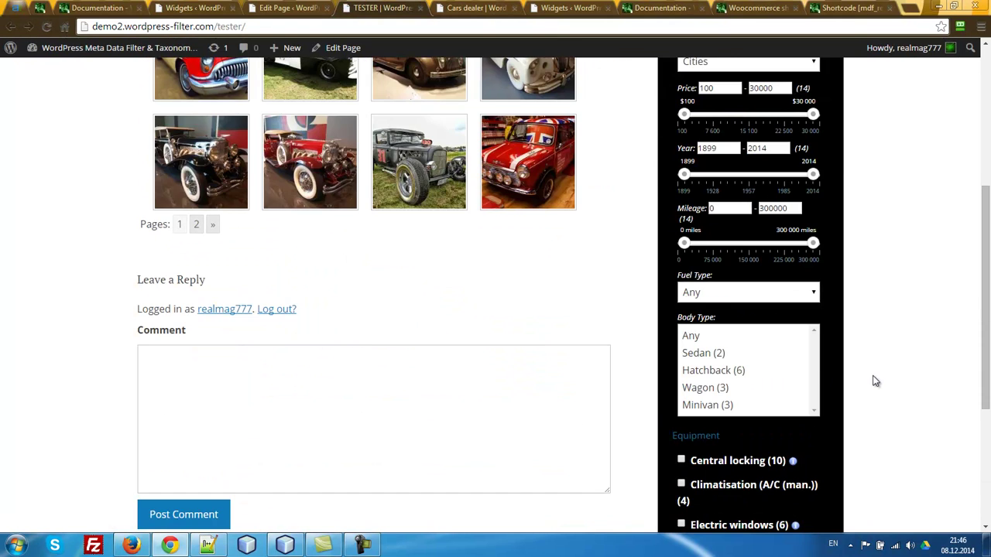
click(725, 370)
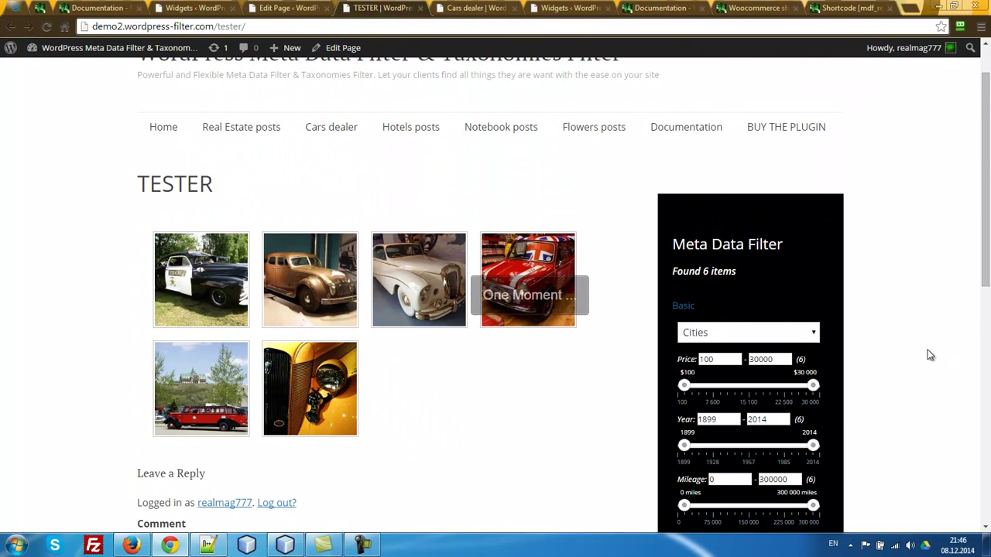
drag(683, 384, 728, 385)
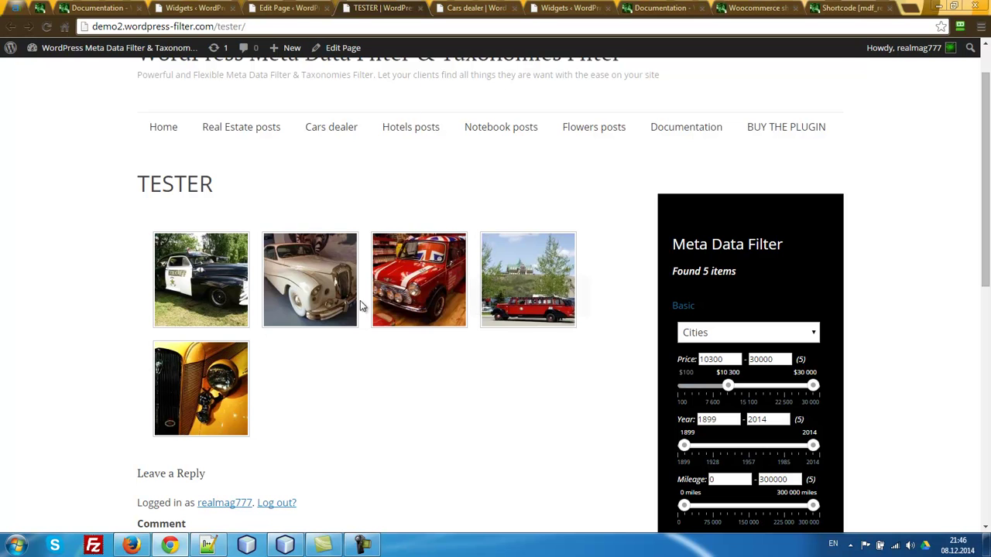
scroll(550, 361, down, 3)
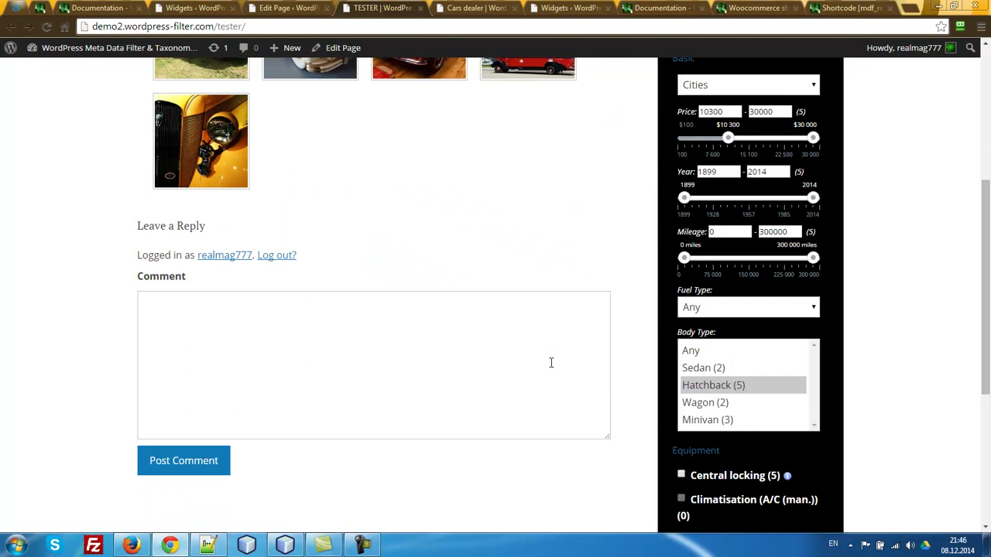
click(710, 419)
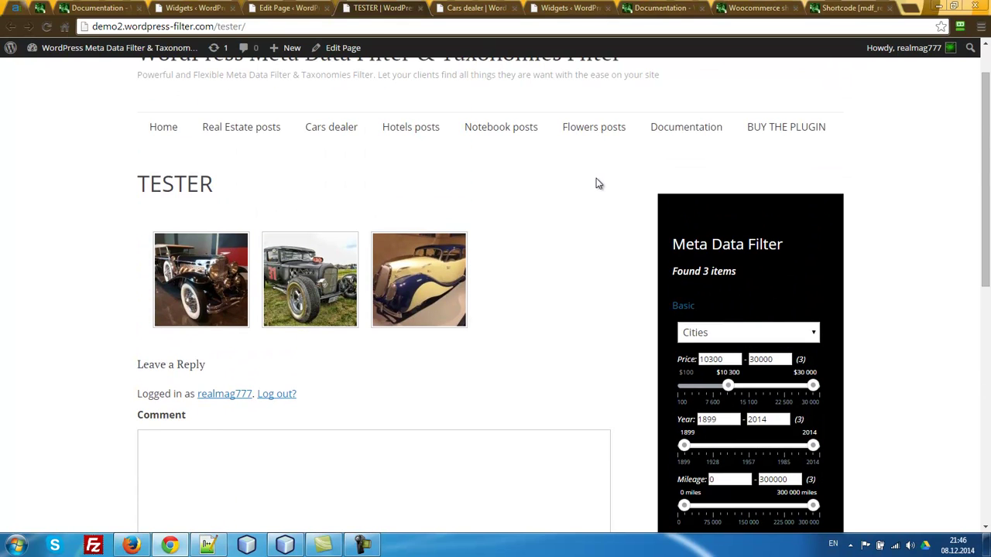
Step: Return to editing the TESTER page and replace the shortcode's animate_target value with .css_class
click(288, 8)
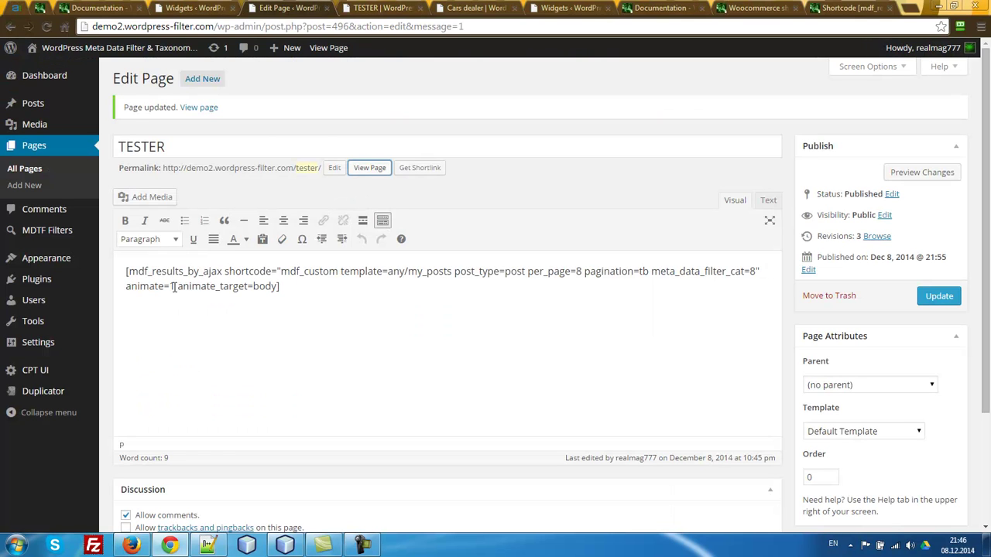
double_click(133, 287)
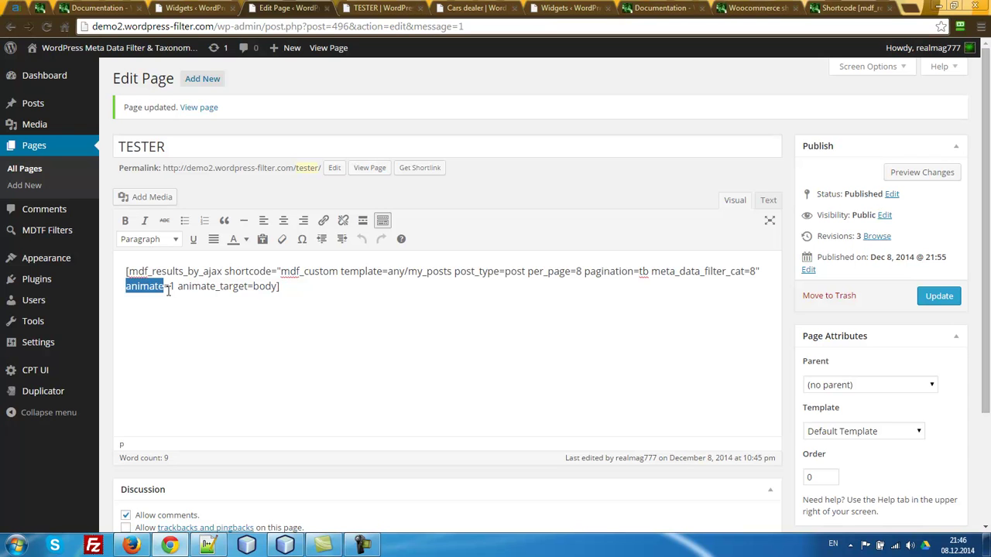
click(174, 287)
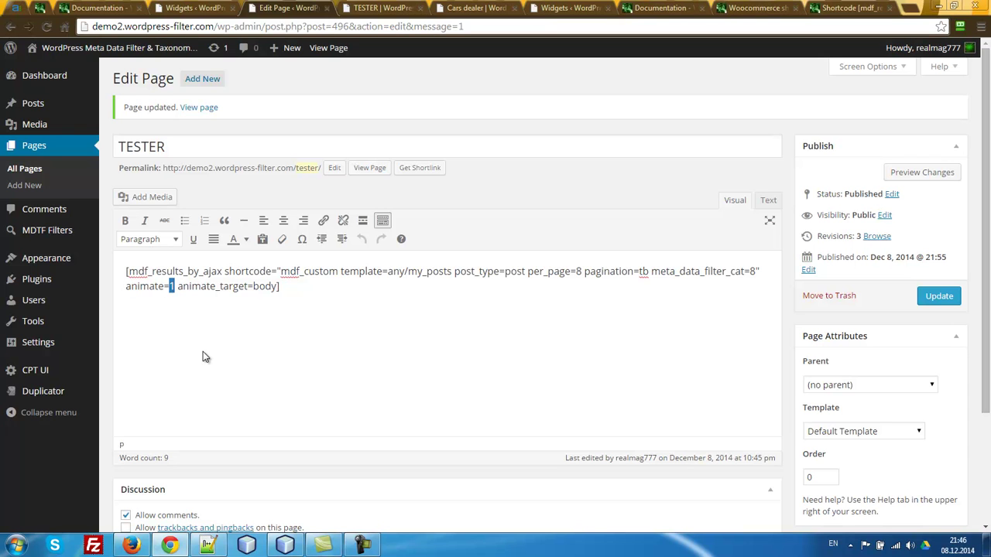
double_click(267, 286)
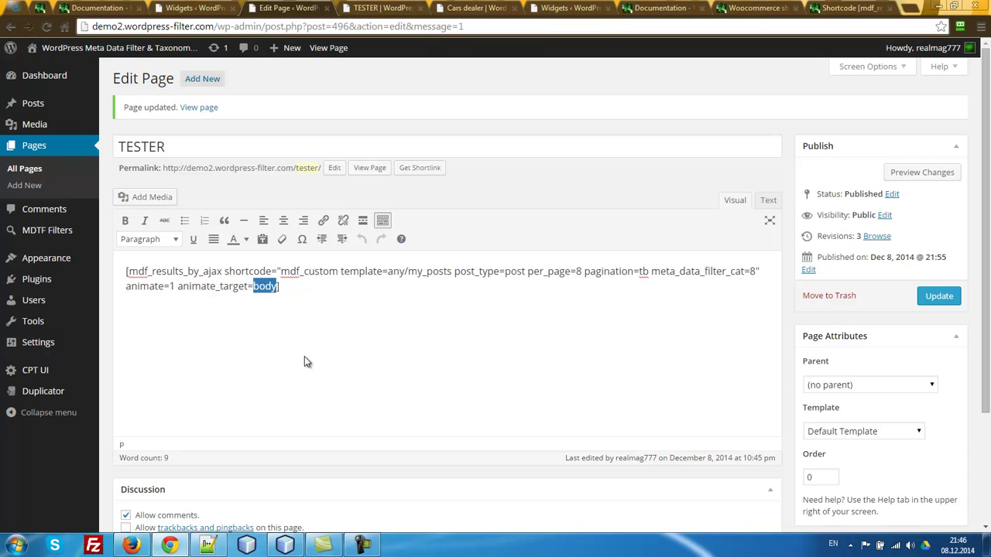
text(.css_class)
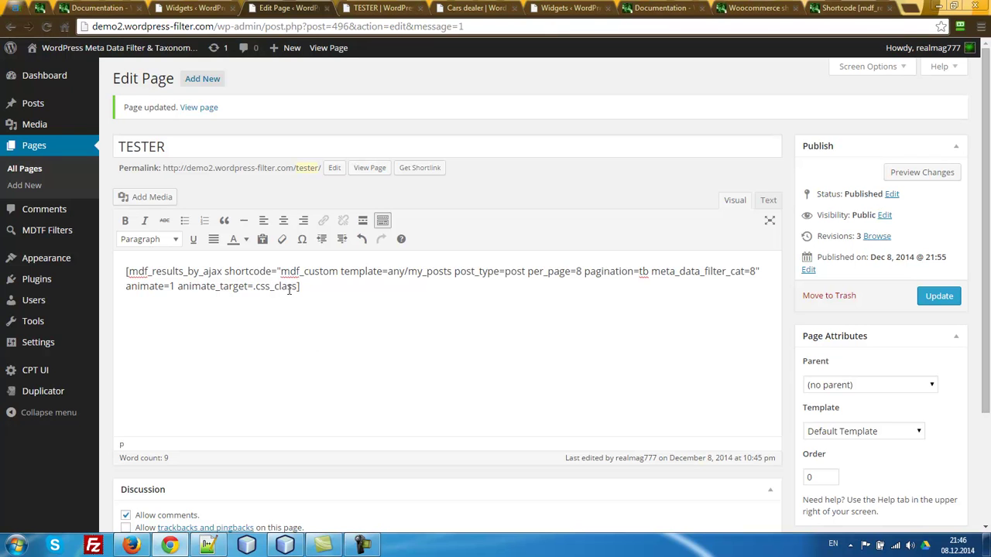
Step: Replace the shortcode's animate_target value with #footer
double_click(289, 288)
key(BackSpace)
text(#footer)
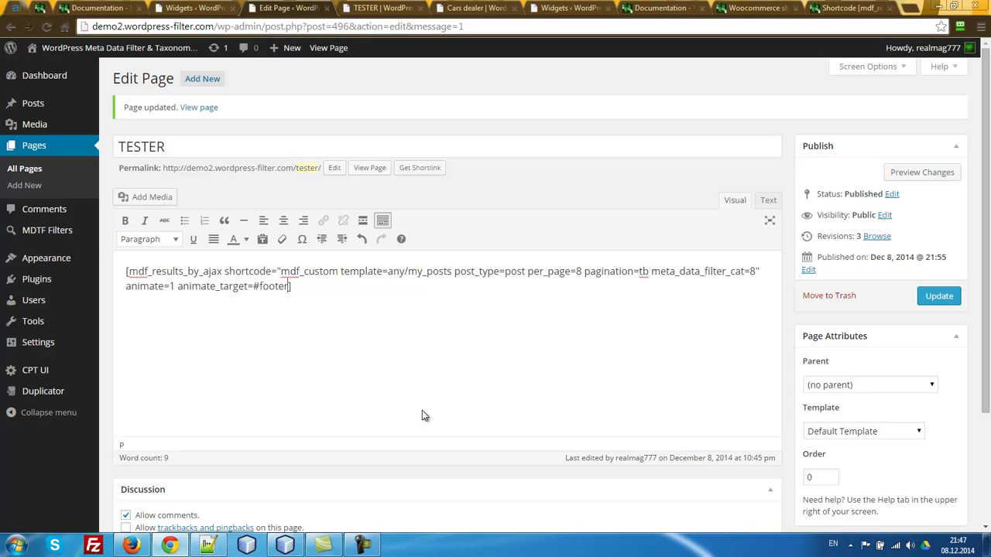
Step: Restore the shortcode's animate_target value to body and switch to the published TESTER page
key(BackSpace)
key(BackSpace)
key(BackSpace)
key(BackSpace)
key(BackSpace)
key(BackSpace)
key(BackSpace)
key(BackSpace)
text(body)
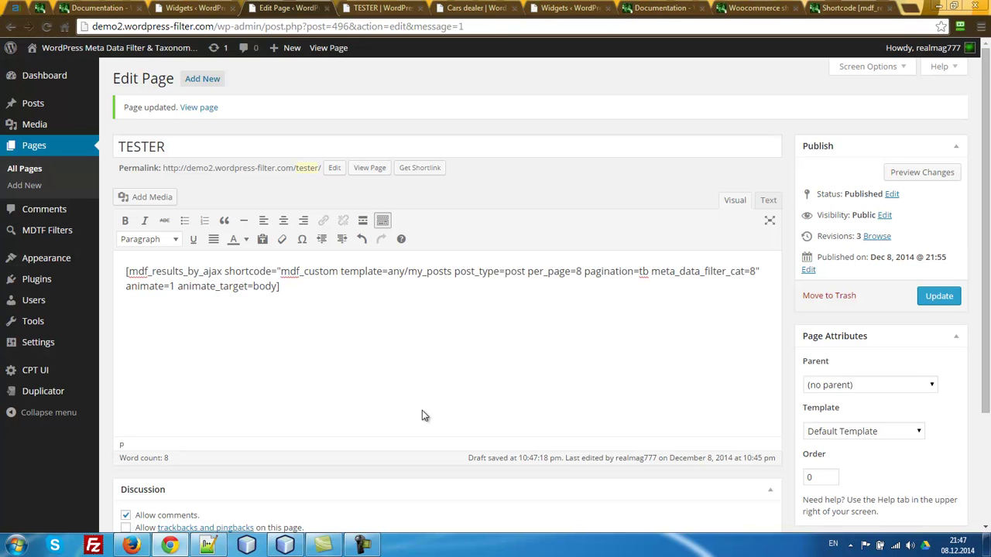
key(ctrl+Tab)
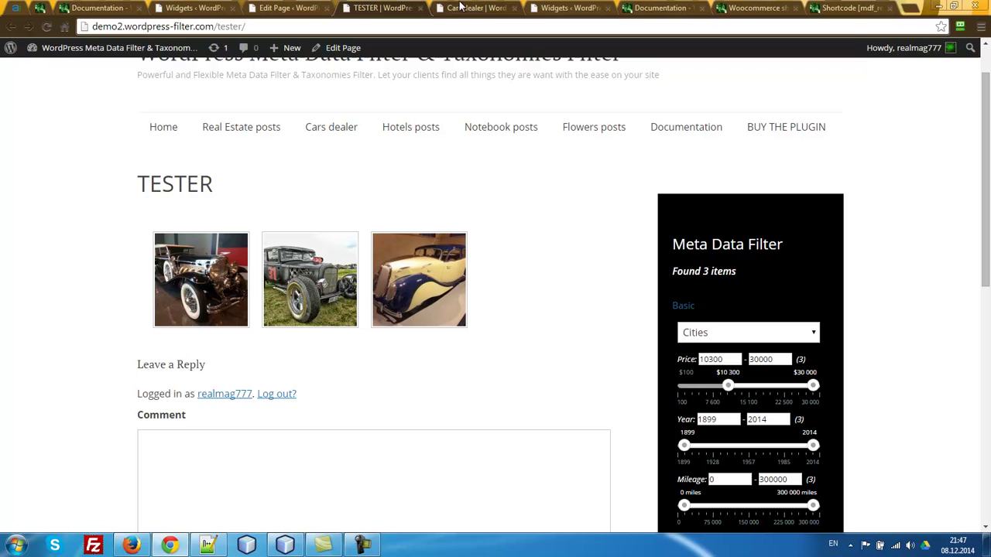
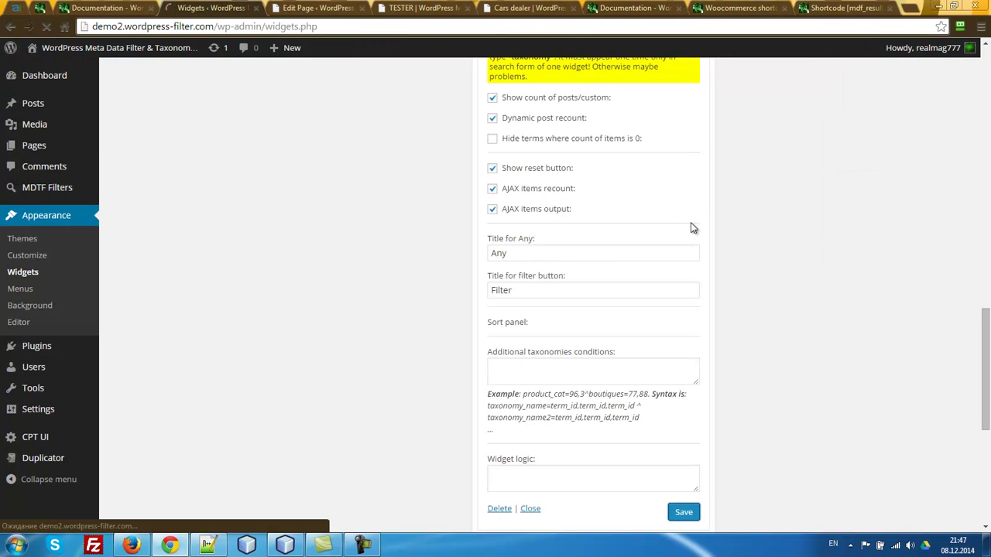
Step: Expand the Meta Data Filter widget in the Primary sidebar, look through its options down to the sort panel, and collapse it
scroll(611, 215, up, 6)
scroll(611, 215, up, 4)
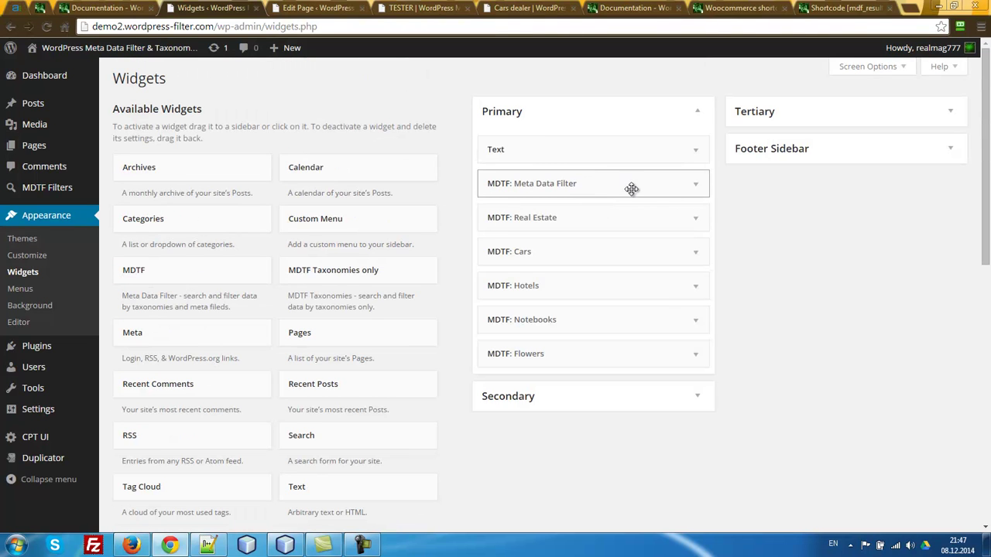
click(635, 186)
scroll(655, 246, down, 15)
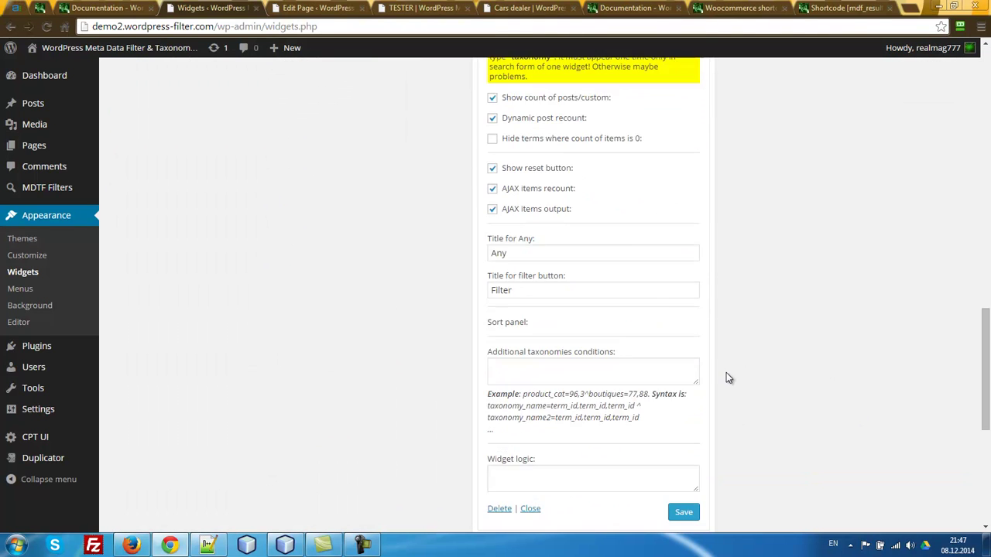
click(501, 324)
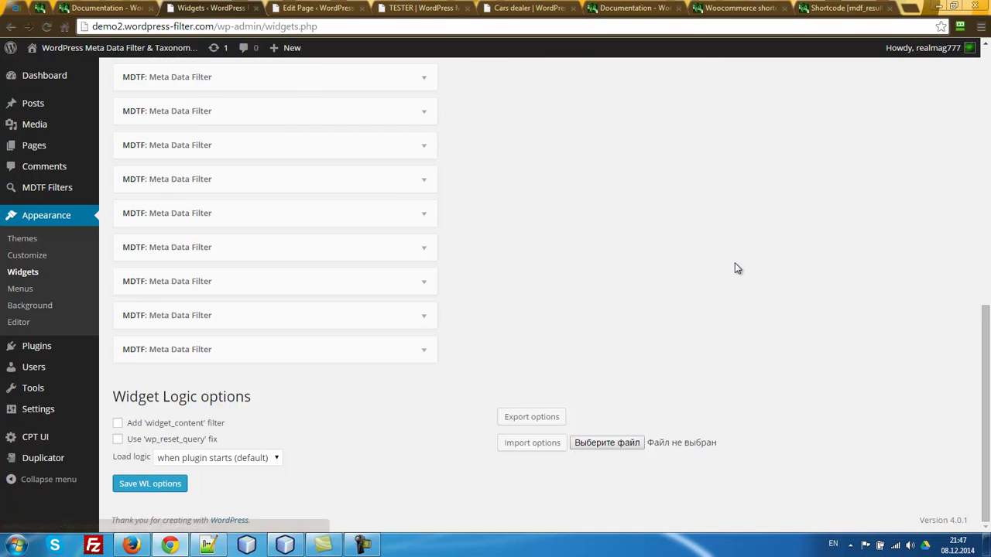
scroll(736, 265, up, 3)
Step: Add a new MDTF shortcode titled "shortcode 1" with Cars as its filter category
mouse_move(67, 188)
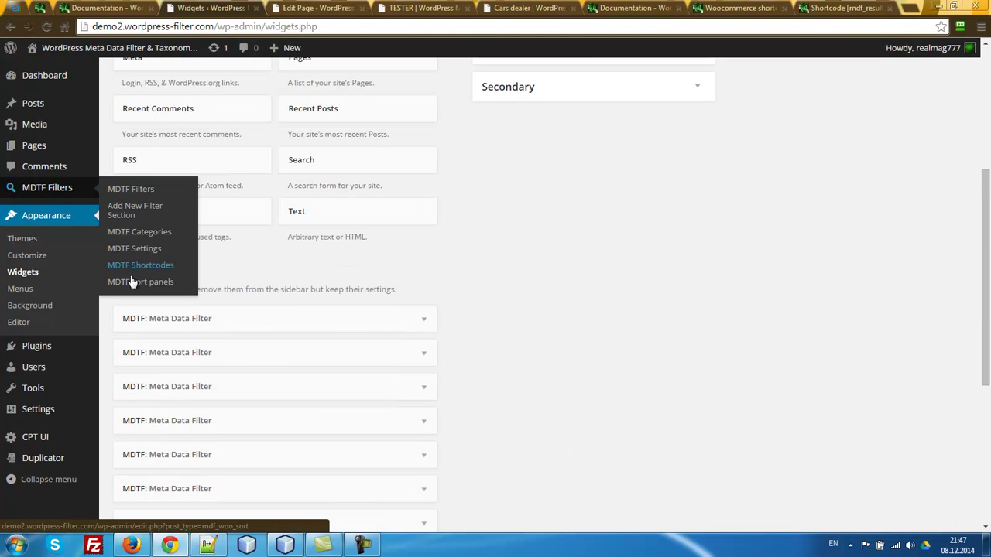
click(133, 267)
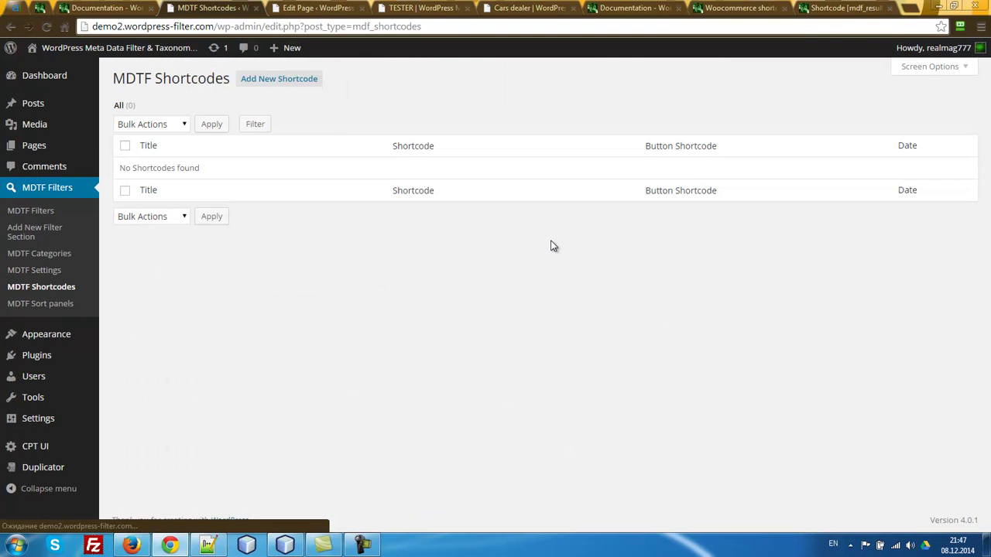
click(241, 84)
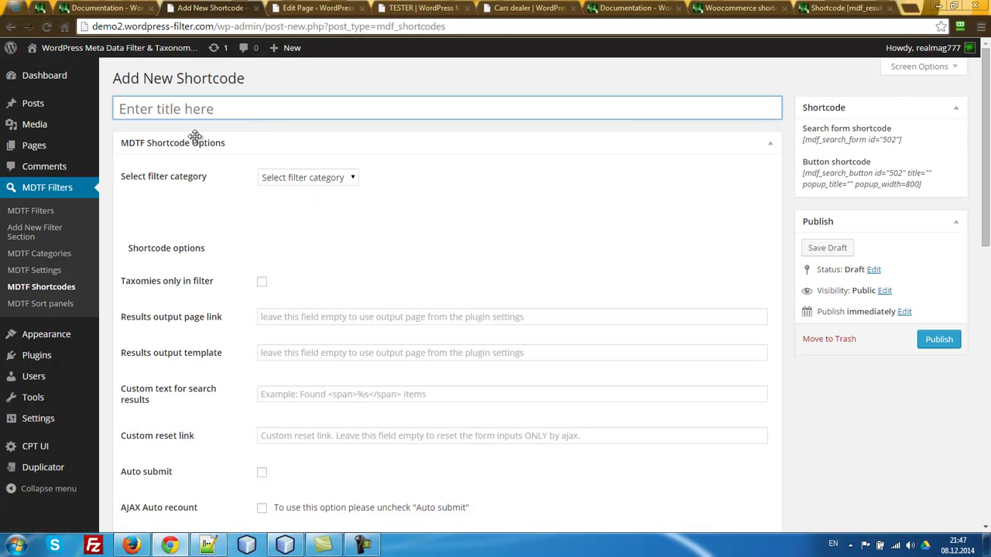
text(shortcode 1)
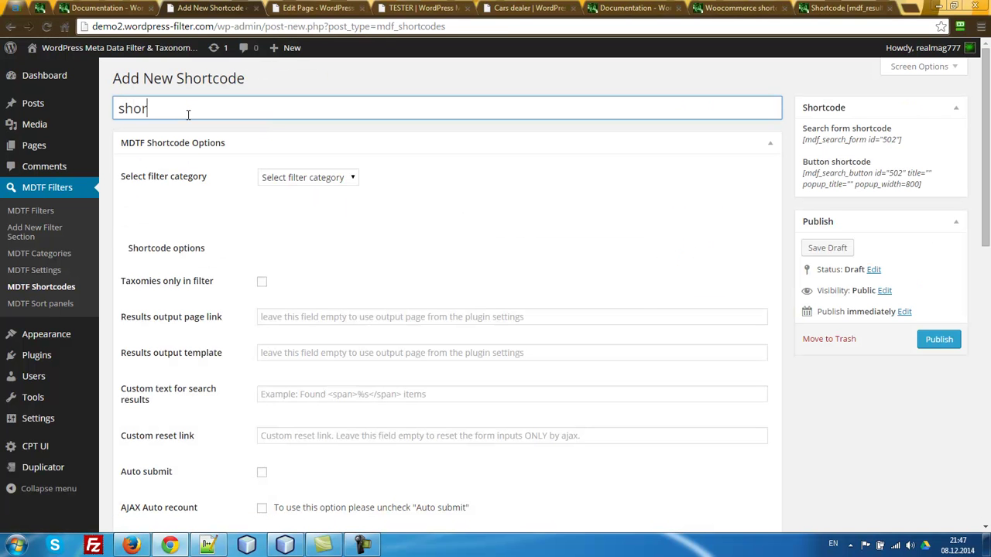
click(333, 180)
click(283, 204)
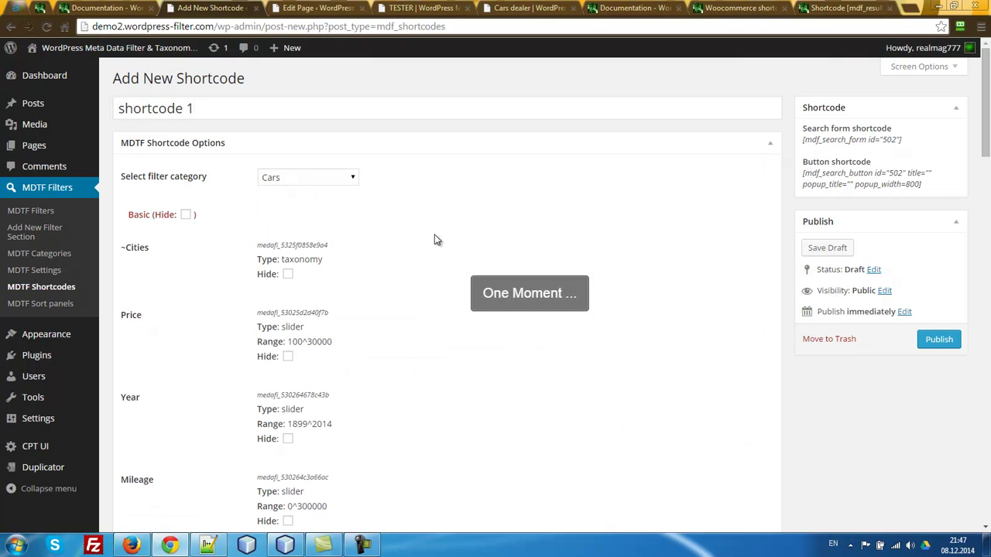
Step: Set both the results output page link and the results output template of the shortcode to self
scroll(449, 247, down, 15)
scroll(463, 256, up, 2)
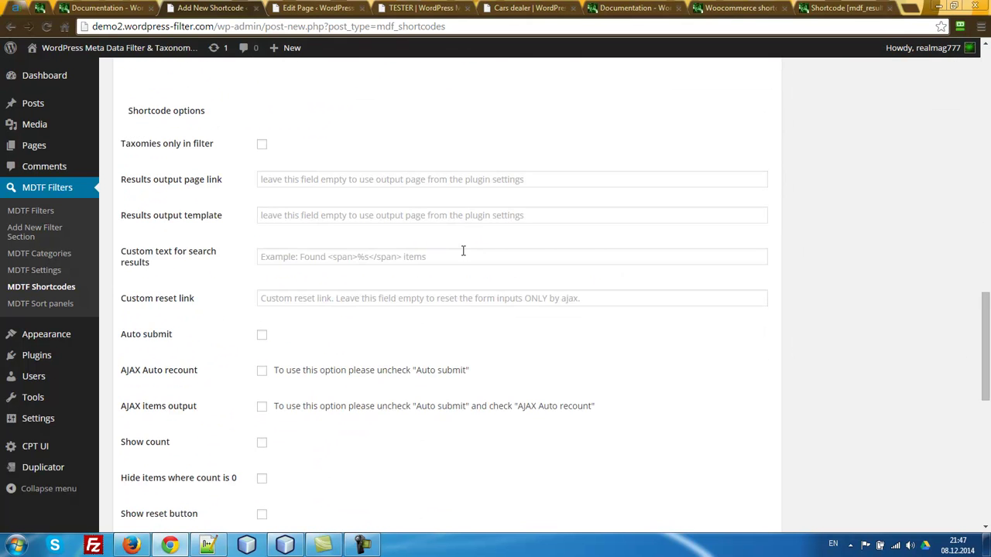
click(284, 178)
text(self)
double_click(284, 179)
key(ctrl+c)
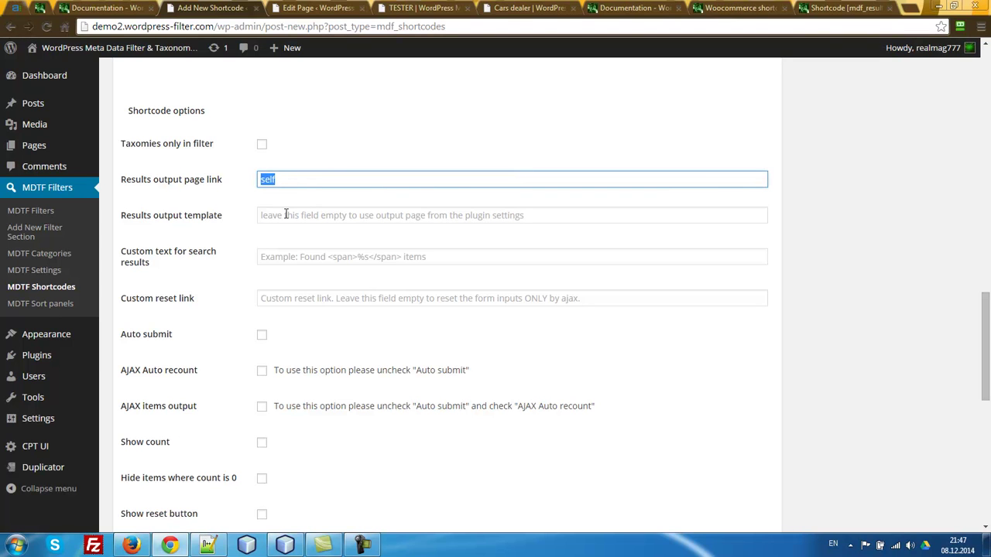
click(285, 216)
key(ctrl+v)
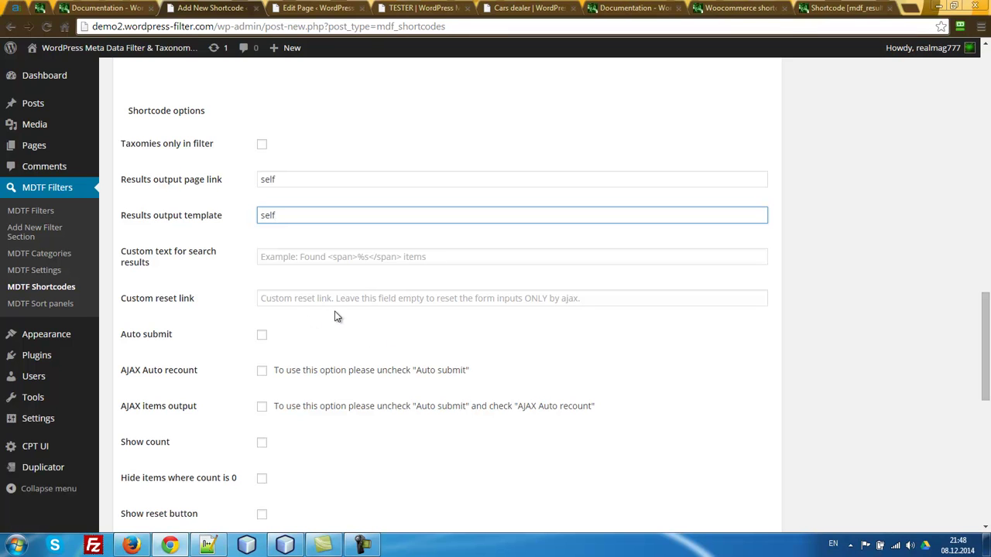
Step: Leave auto submit off and enable AJAX auto recount, AJAX items output, show count, hiding of zero-count items, reset button and found items text
click(262, 334)
click(262, 336)
click(264, 374)
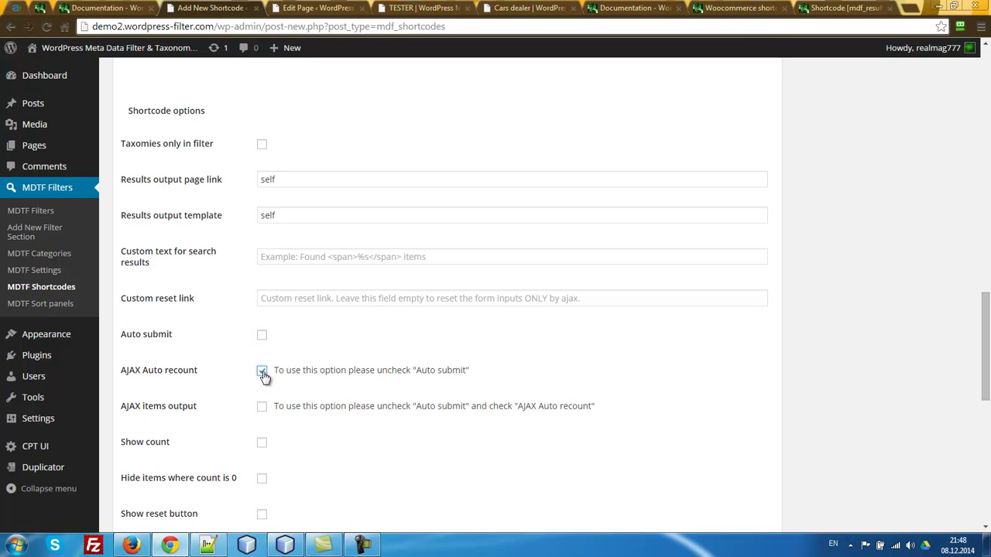
click(263, 408)
scroll(340, 402, down, 2)
click(261, 259)
click(262, 294)
click(262, 330)
click(262, 365)
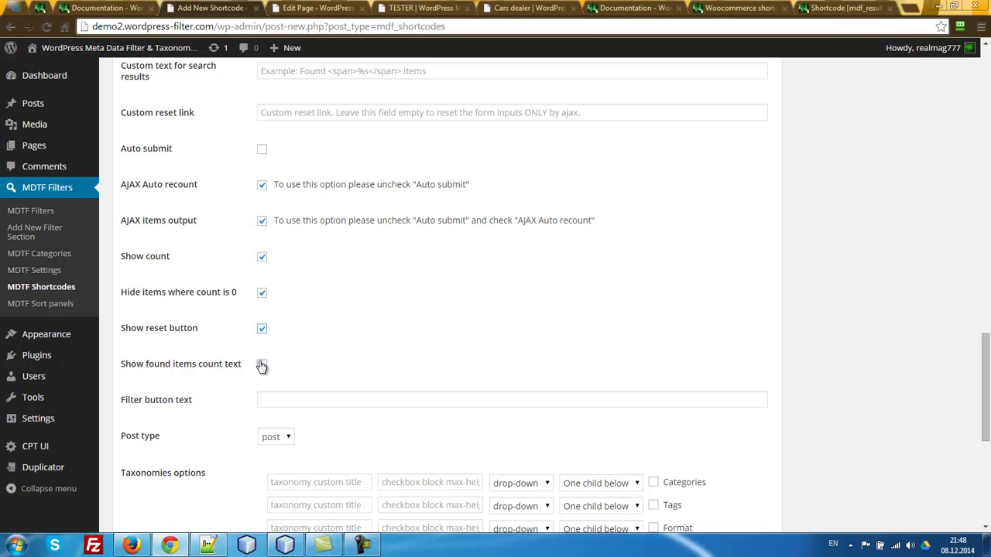
Step: Set the filter button text to "Filter It" and enable the Cities taxonomy for the shortcode
click(288, 400)
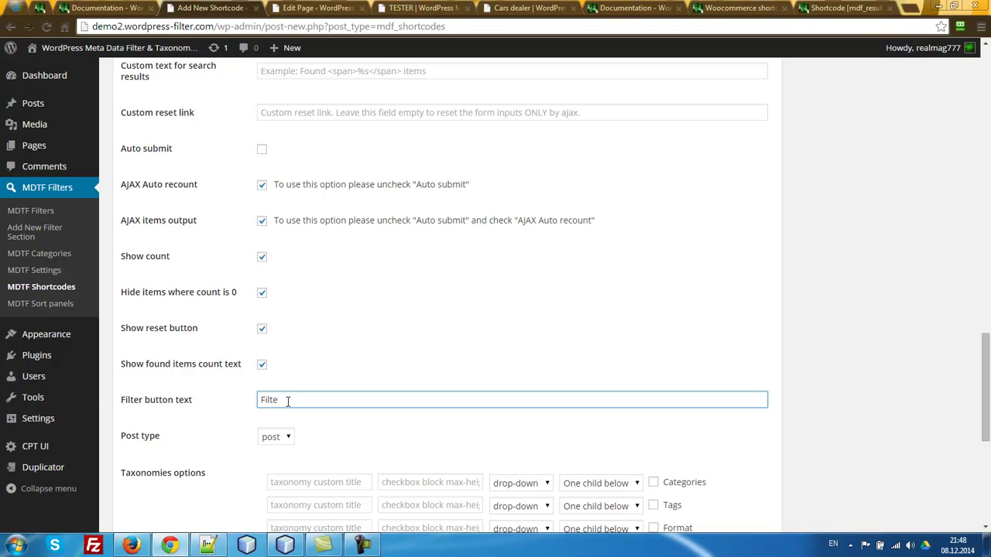
text(Filter It)
scroll(478, 177, down, 2)
click(654, 365)
scroll(741, 400, down, 3)
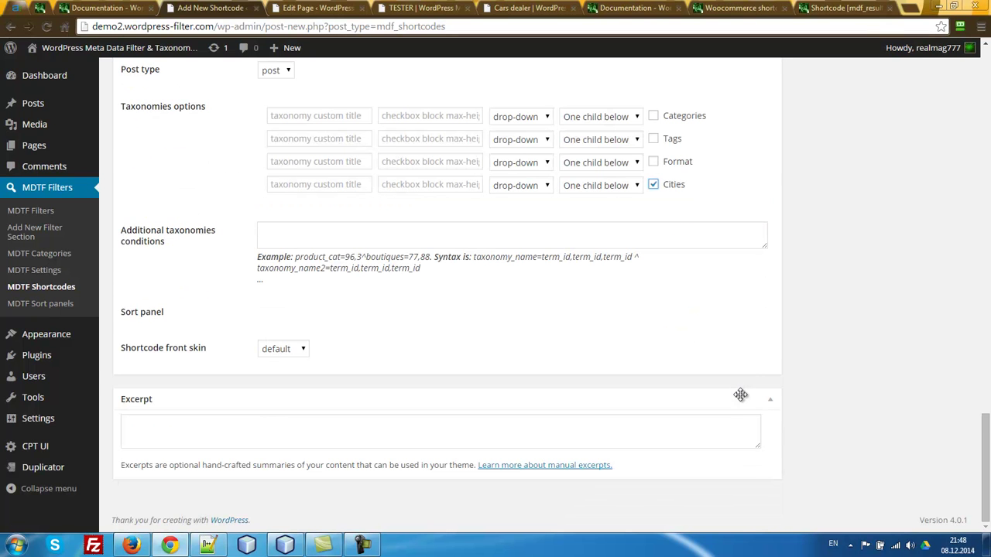
Step: Keep the default front skin and publish the shortcode
click(293, 350)
click(948, 287)
scroll(948, 287, up, 10)
scroll(951, 291, up, 4)
click(939, 338)
drag(987, 87, 988, 116)
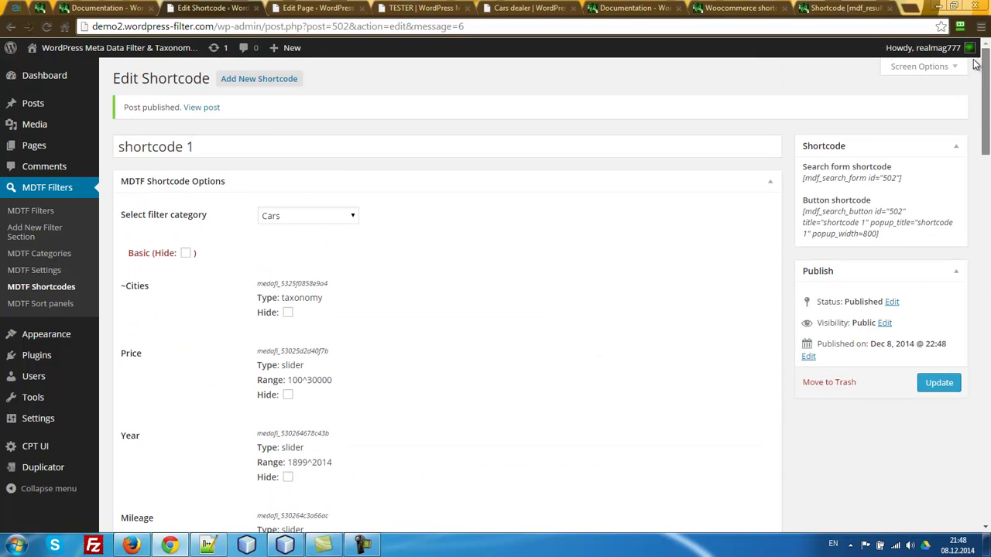
Step: Copy the search form shortcode [mdf_search_form id="502"] and reopen the closed edit page of TESTER
drag(902, 178, 801, 178)
key(ctrl+c)
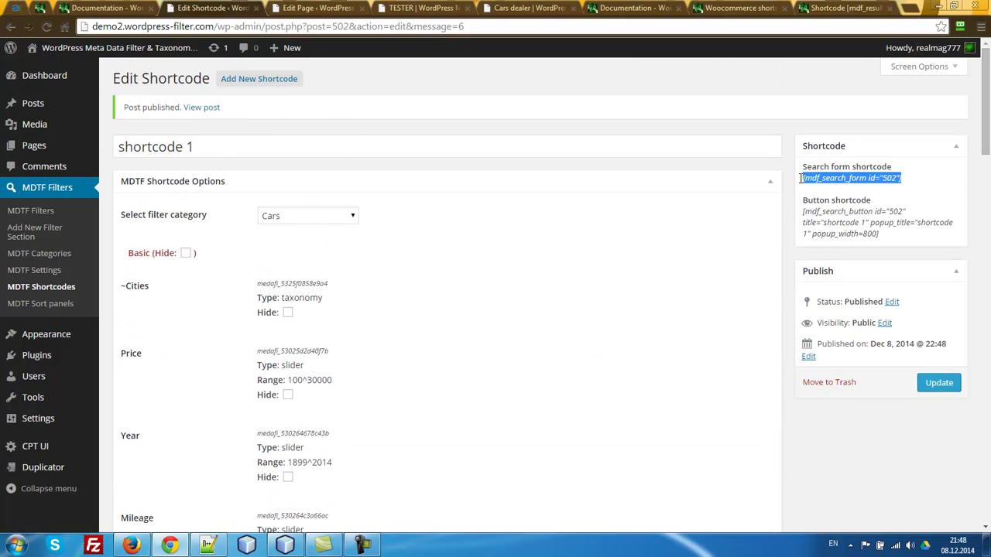
click(368, 7)
click(302, 10)
right_click(285, 9)
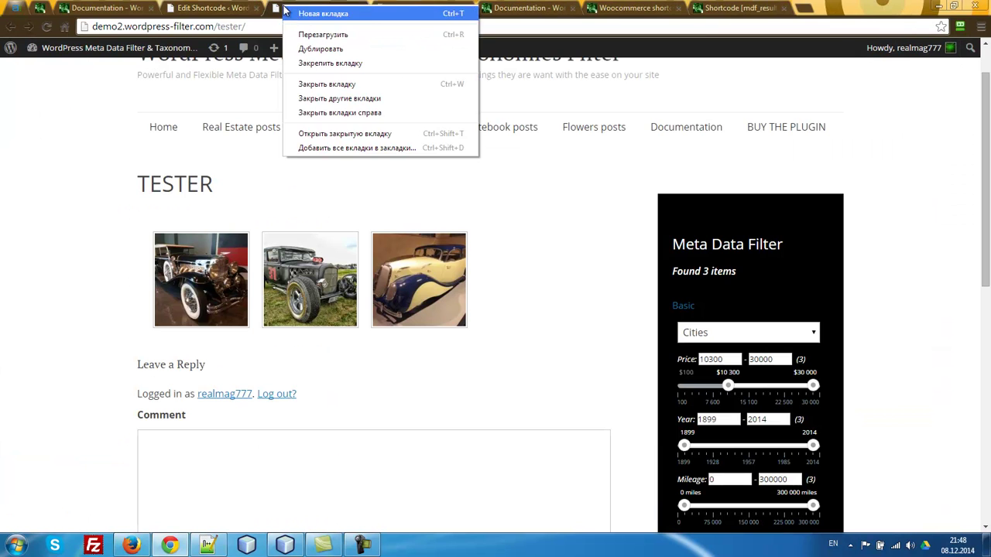
click(345, 133)
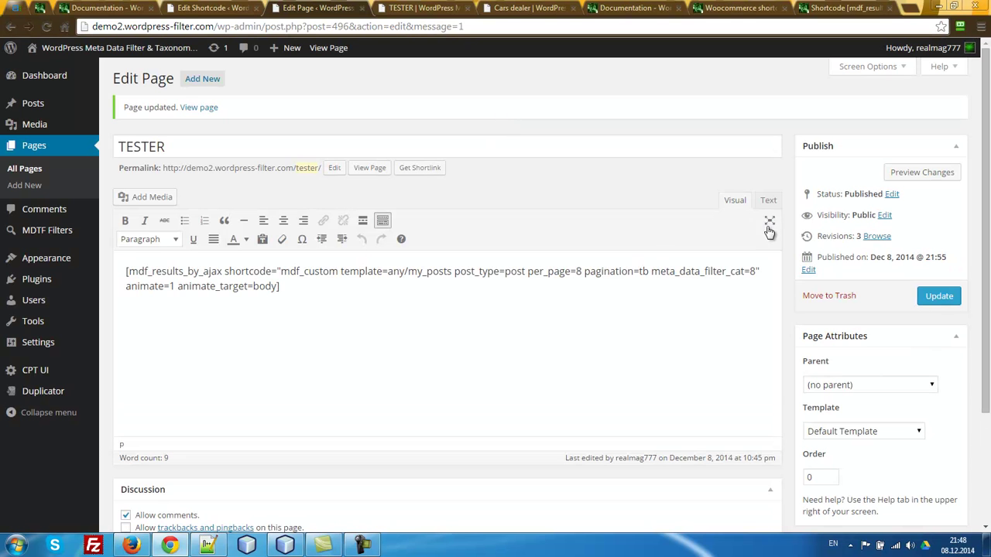
Step: In the page's text editing mode, paste [mdf_search_form id="502"] on its own line above the mdf_results_by_ajax shortcode
click(768, 199)
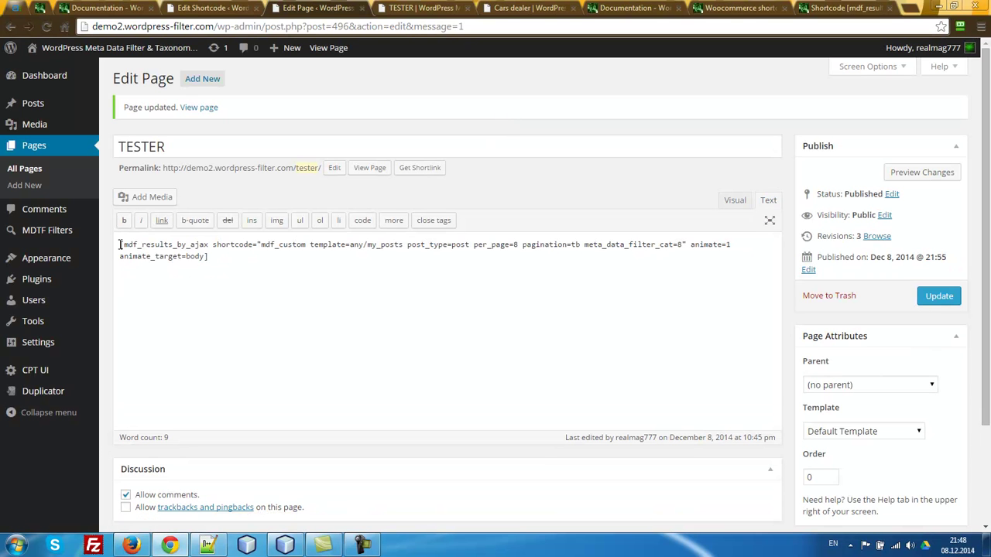
key(Return)
key(Up)
key(ctrl+v)
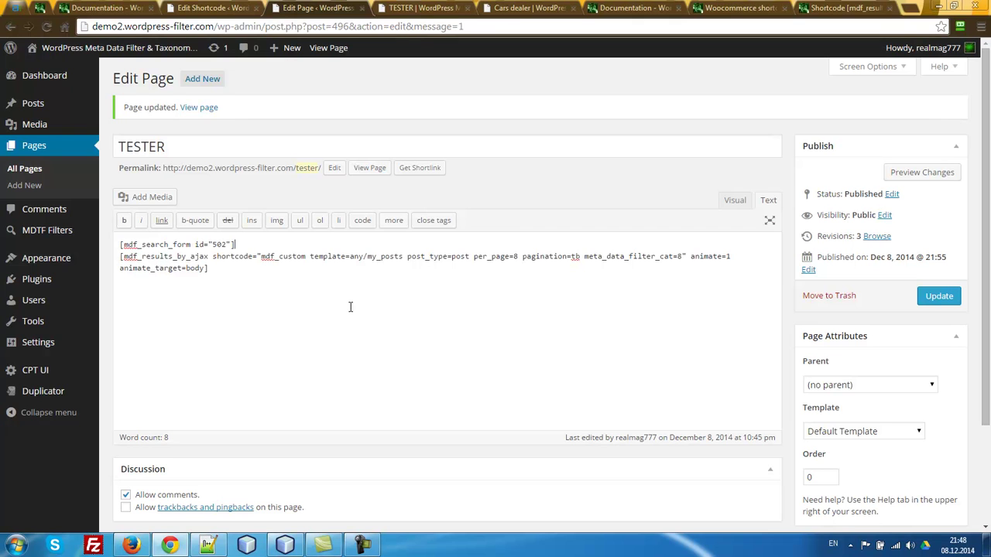
Step: Insert an <hr /> line between the mdf_search_form and mdf_results_by_ajax shortcodes and update the page
key(Return)
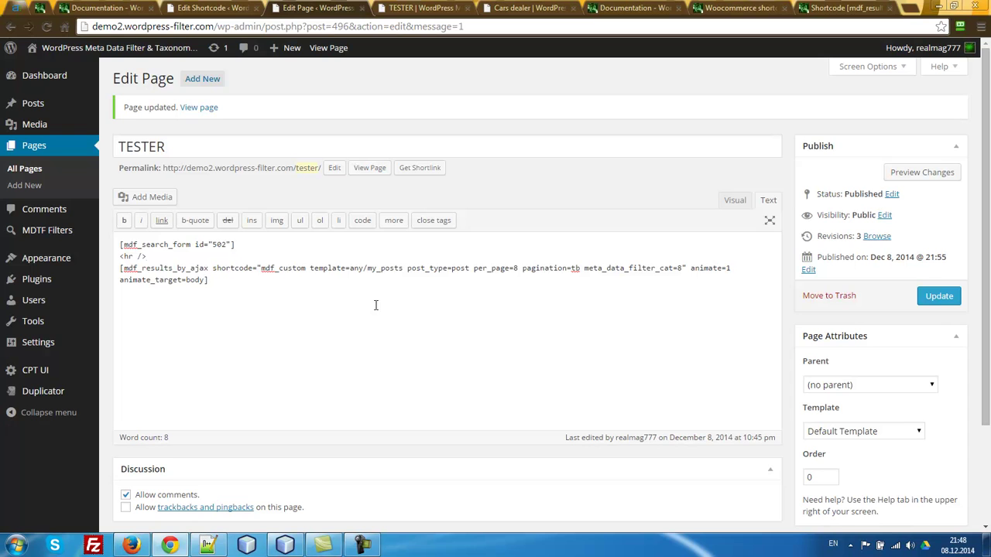
mouse_move(370, 548)
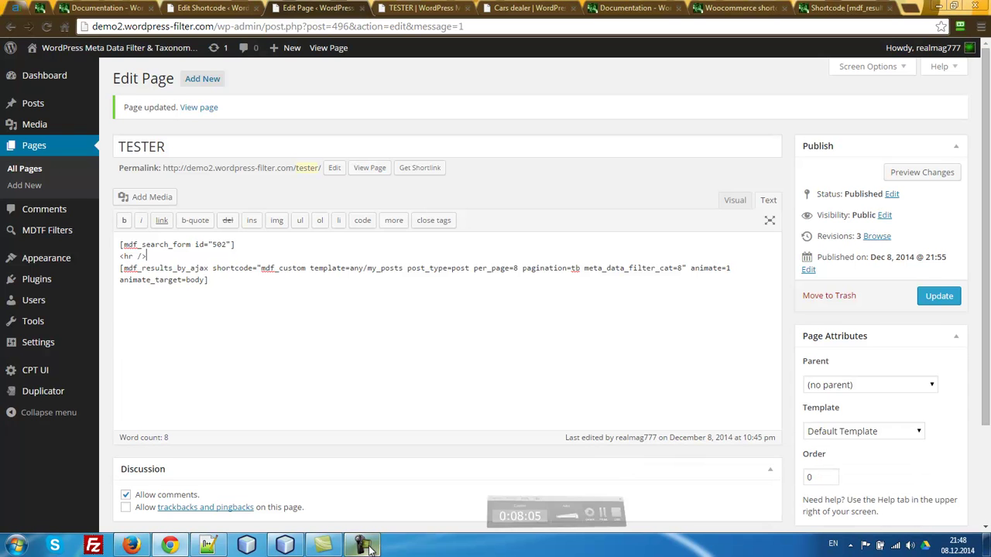
click(936, 299)
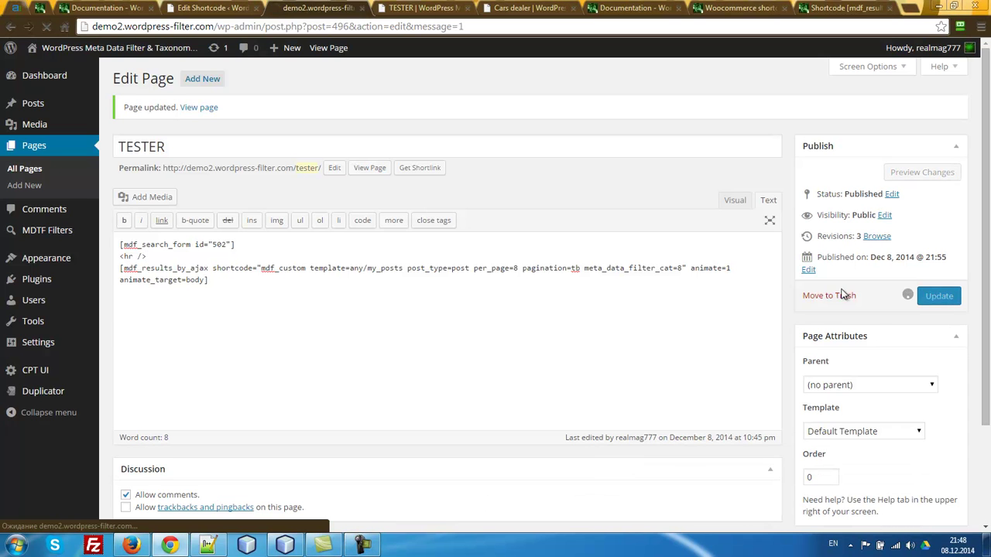
Step: Reload the front-end TESTER page and examine the embedded search form and the car results below it
key(ctrl+Tab)
key(F5)
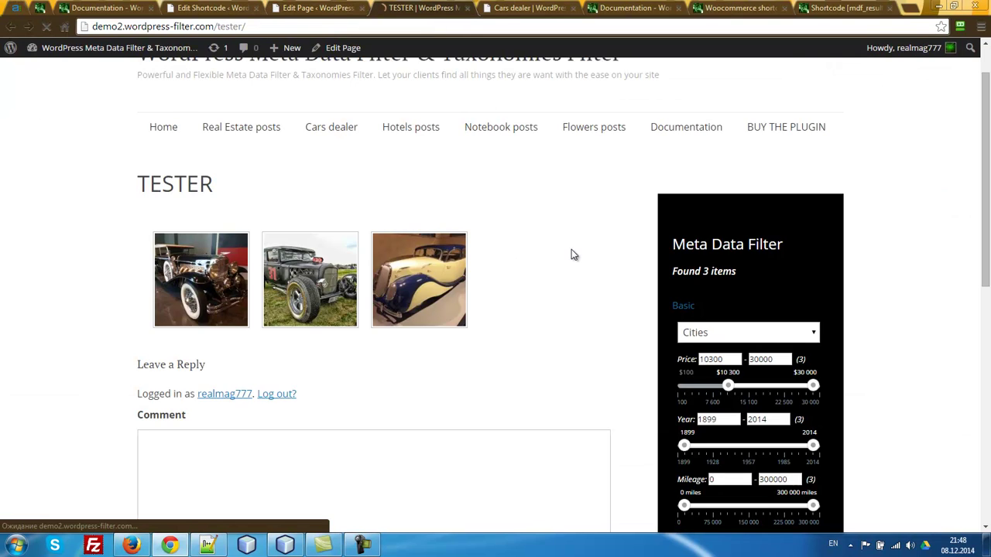
scroll(524, 261, down, 3)
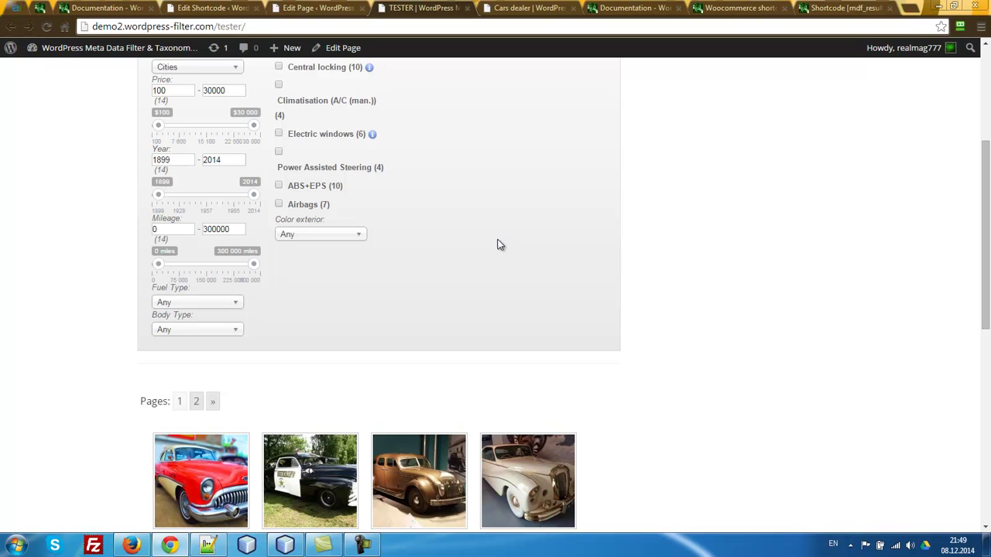
scroll(725, 264, up, 3)
scroll(730, 281, down, 2)
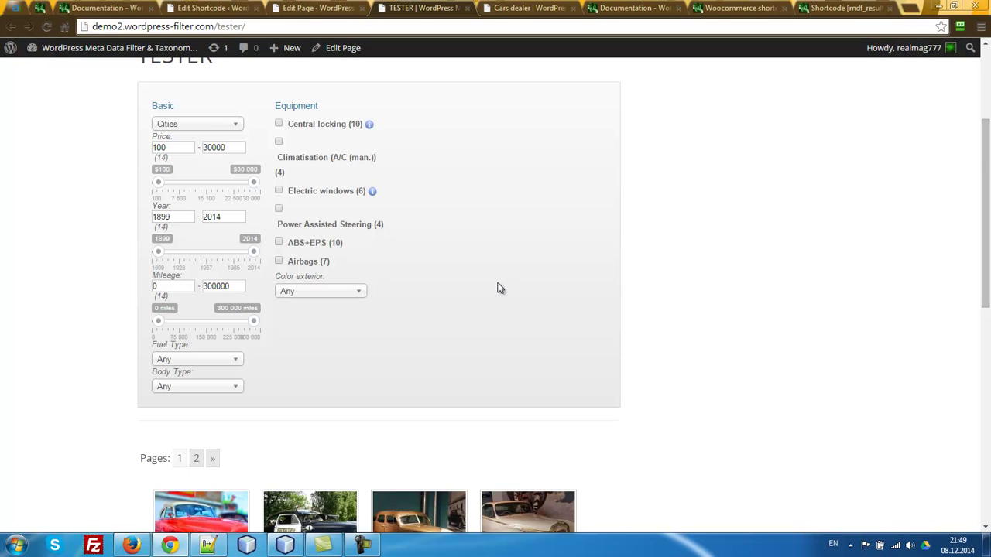
scroll(500, 288, down, 2)
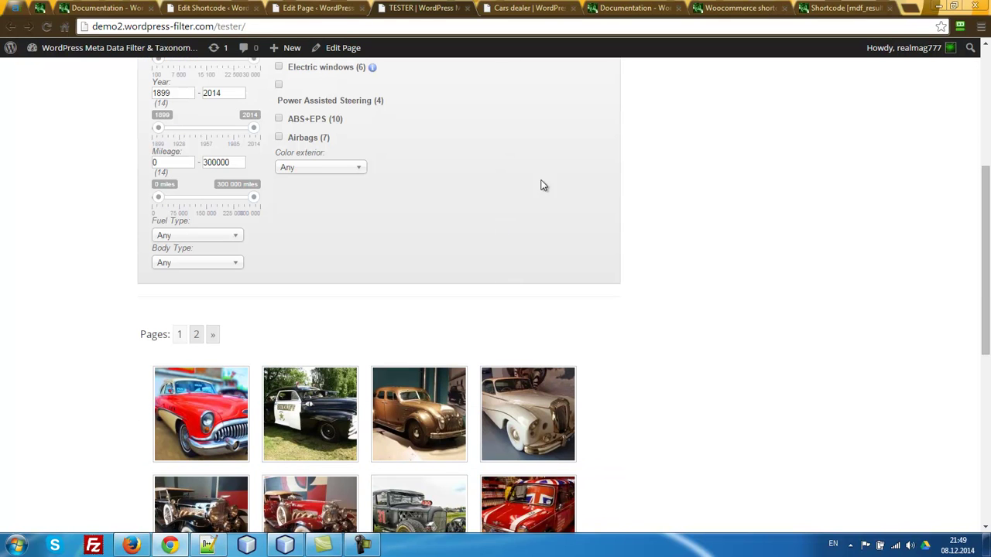
Step: Filter the cars by the Airbags equipment option and review the refreshed results below the form
click(279, 137)
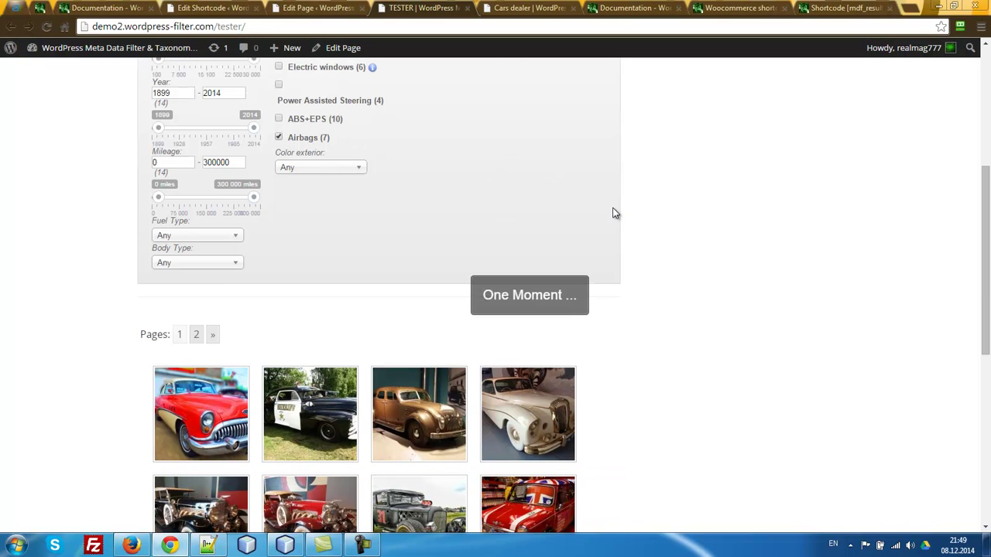
scroll(612, 212, up, 3)
scroll(533, 204, down, 5)
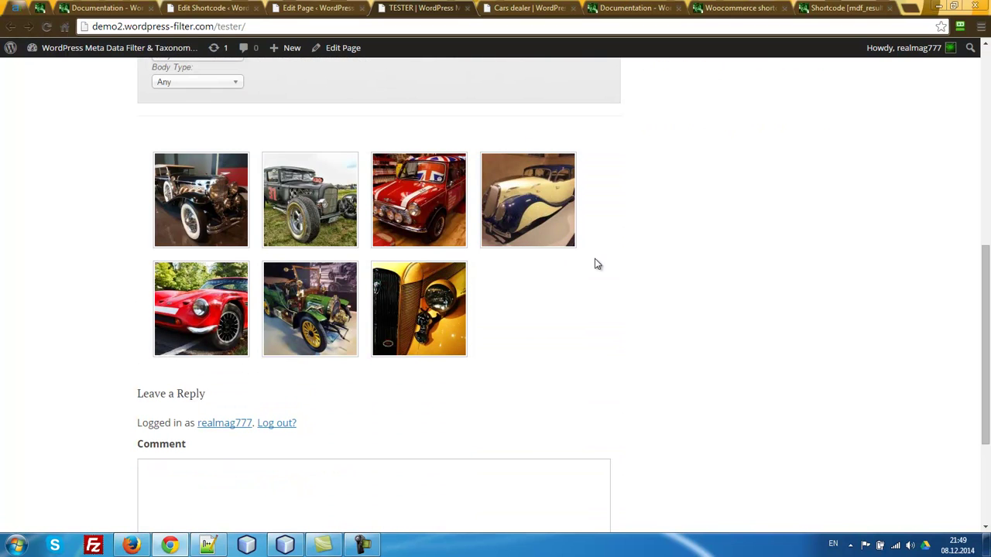
scroll(594, 264, up, 3)
scroll(596, 264, down, 2)
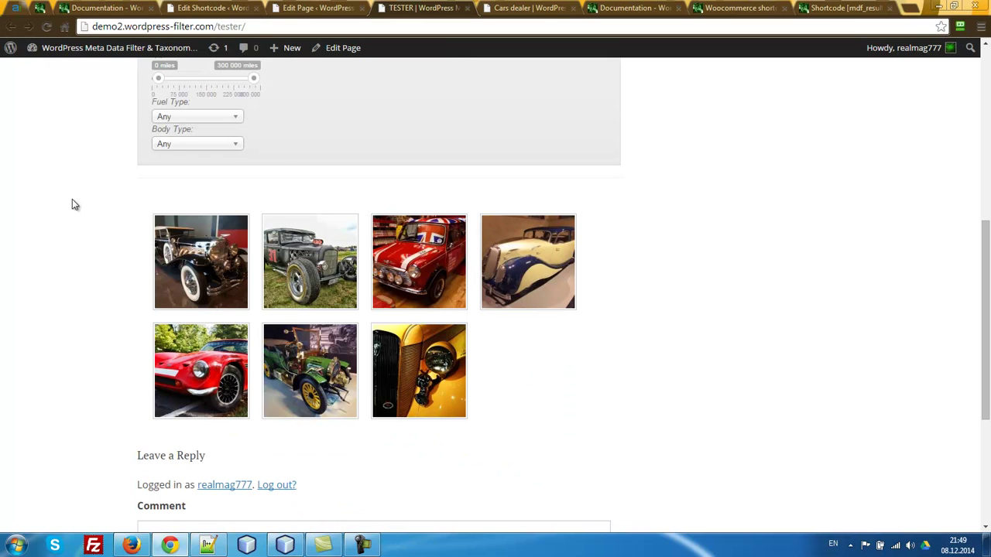
scroll(425, 168, up, 2)
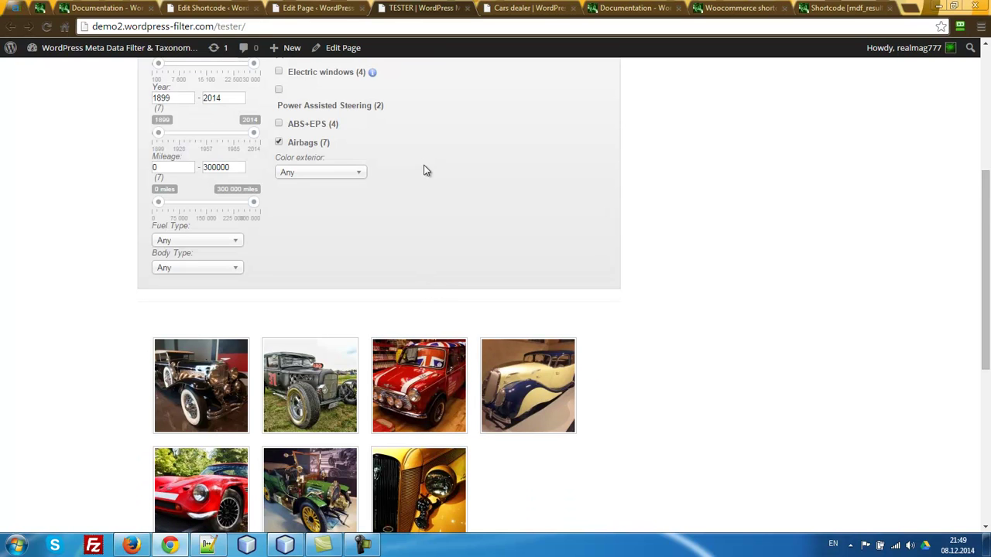
Step: Narrow the Airbags results to the Petrol fuel type and check the cars shown below the form
click(180, 241)
click(186, 271)
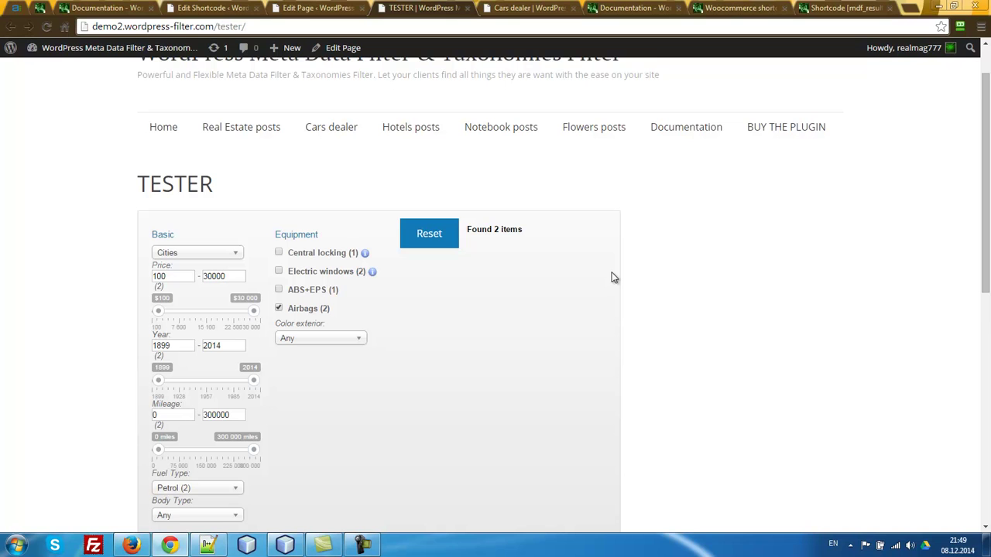
scroll(613, 277, down, 1)
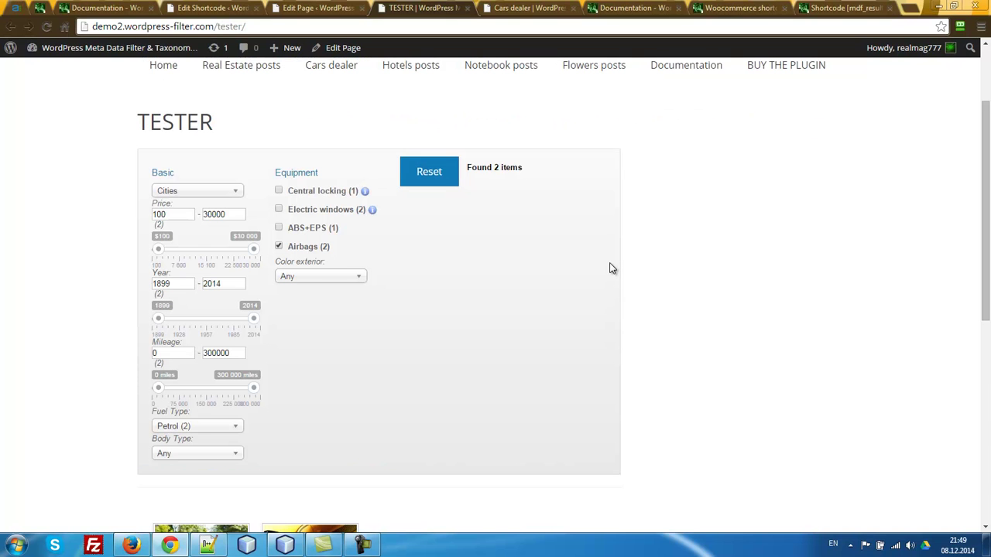
scroll(553, 259, down, 2)
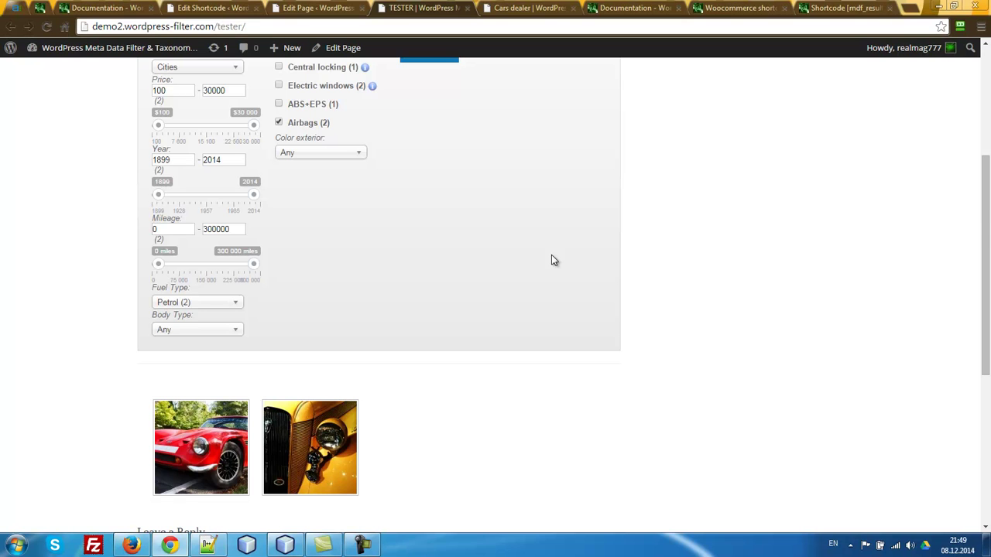
scroll(542, 255, down, 3)
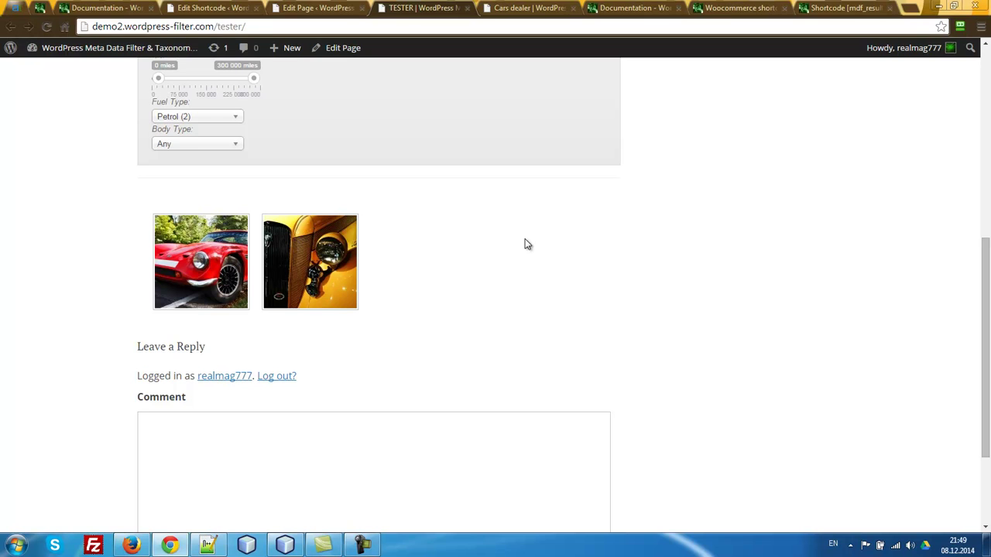
Step: Copy the TESTER page address and open it in Firefox, showing the car results near the page end
click(265, 27)
key(ctrl+c)
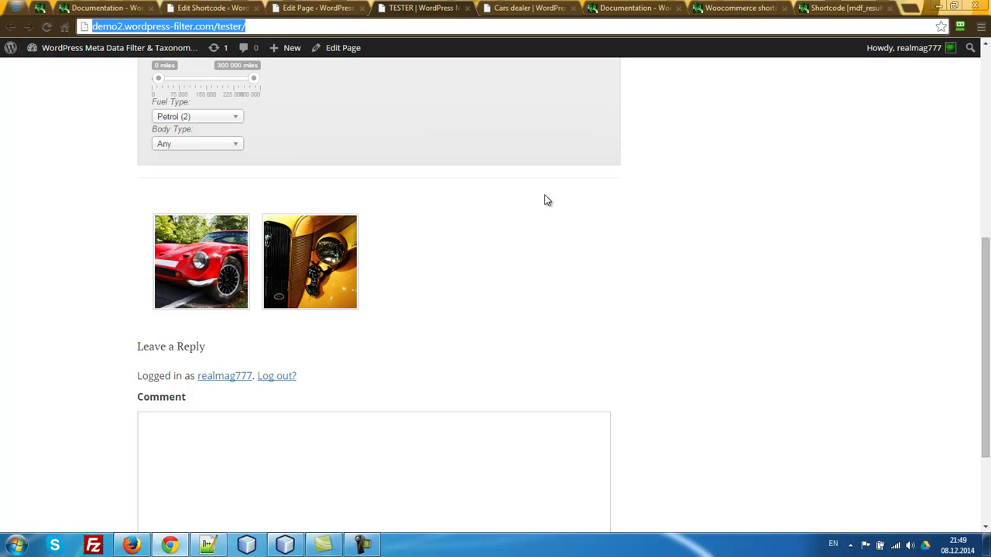
key(alt+Tab)
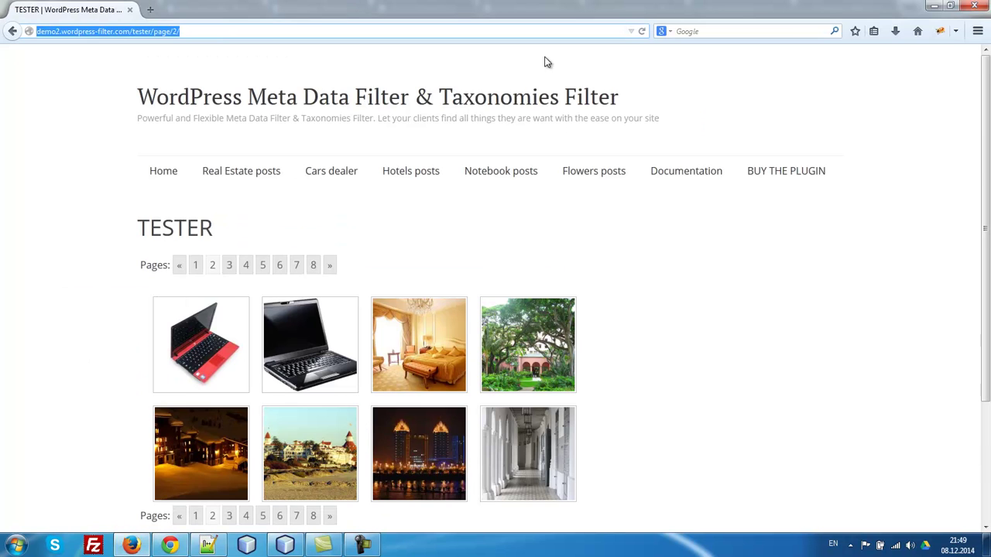
key(ctrl+v)
key(Return)
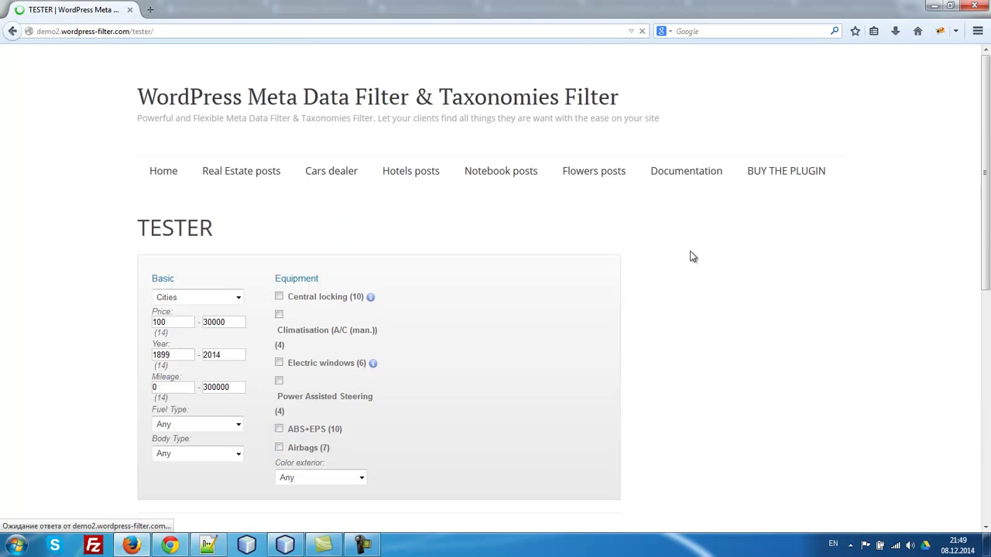
scroll(720, 341, down, 6)
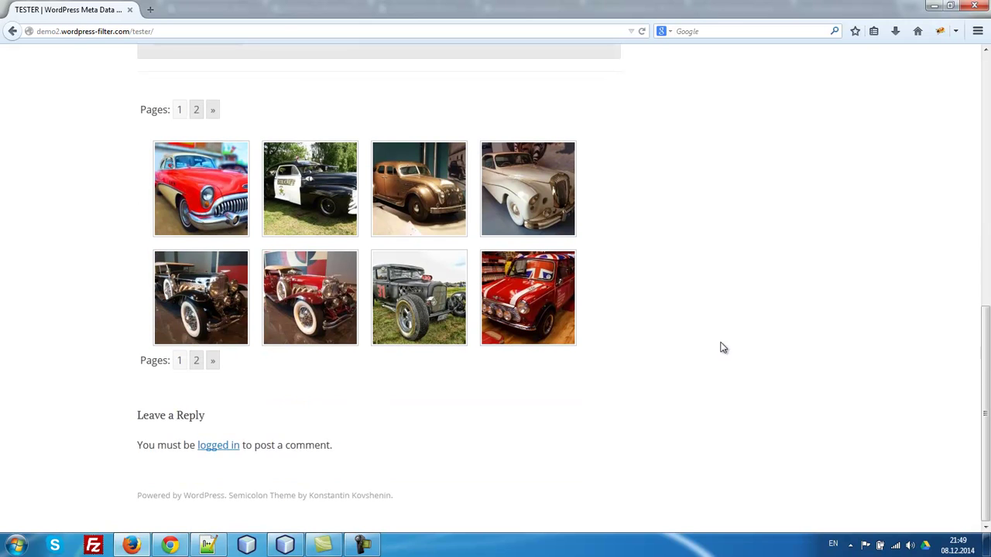
Step: Open Firebug on the TESTER page and inspect the HTML of the site footer's "Powered by WordPress" line
key(F12)
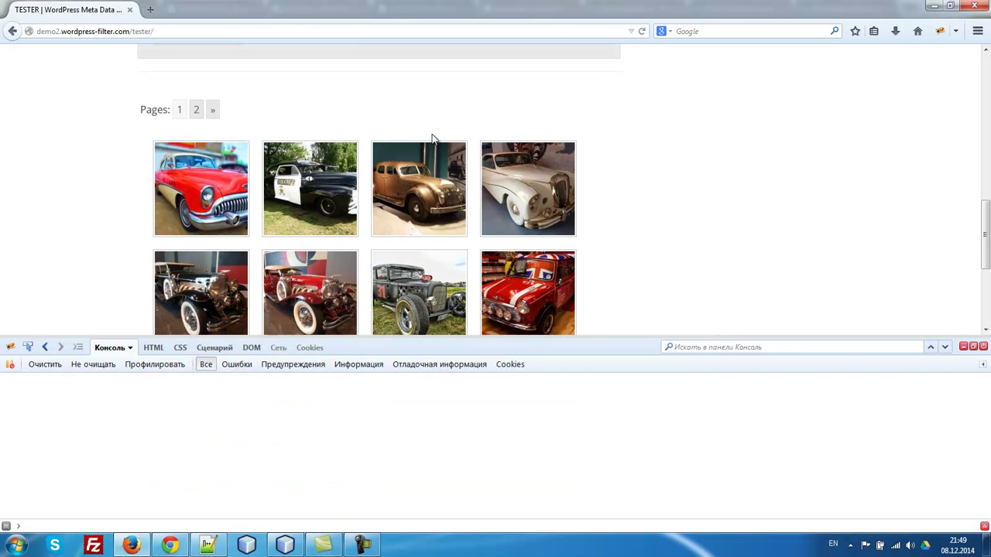
scroll(40, 294, down, 3)
click(31, 345)
click(263, 299)
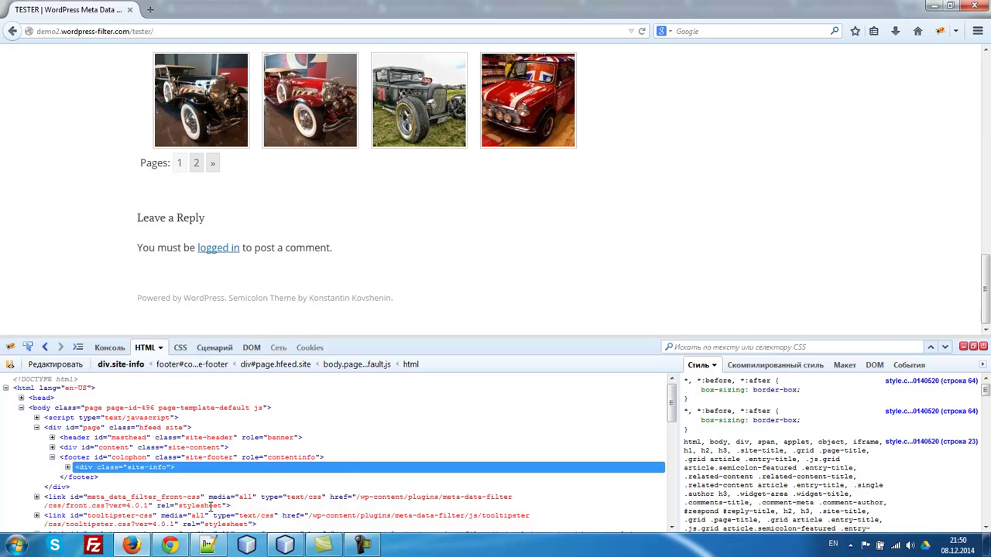
Step: Back in Chrome's TESTER page editor, set animate_target to footer in the mdf_results_by_ajax shortcode and update the page
click(170, 545)
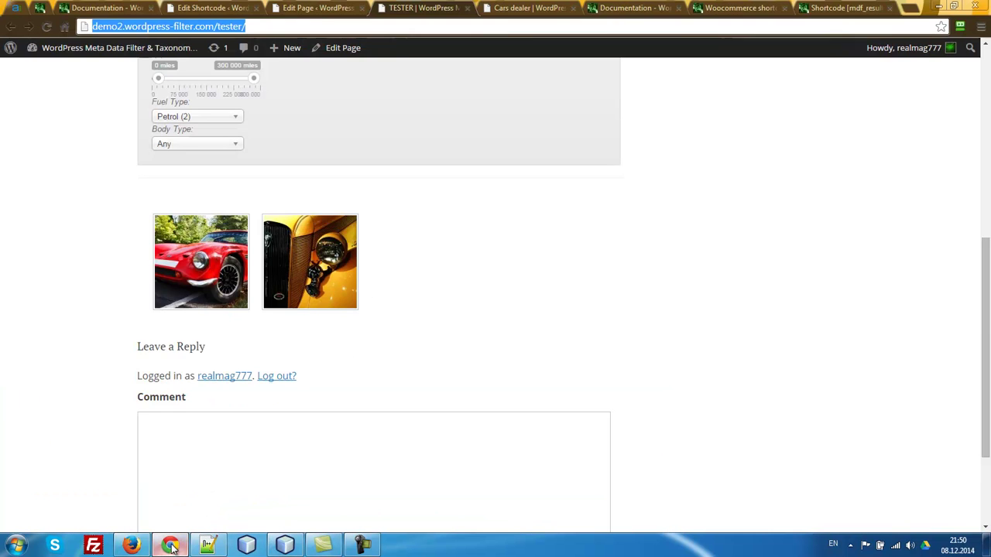
click(326, 9)
double_click(198, 280)
text(fo)
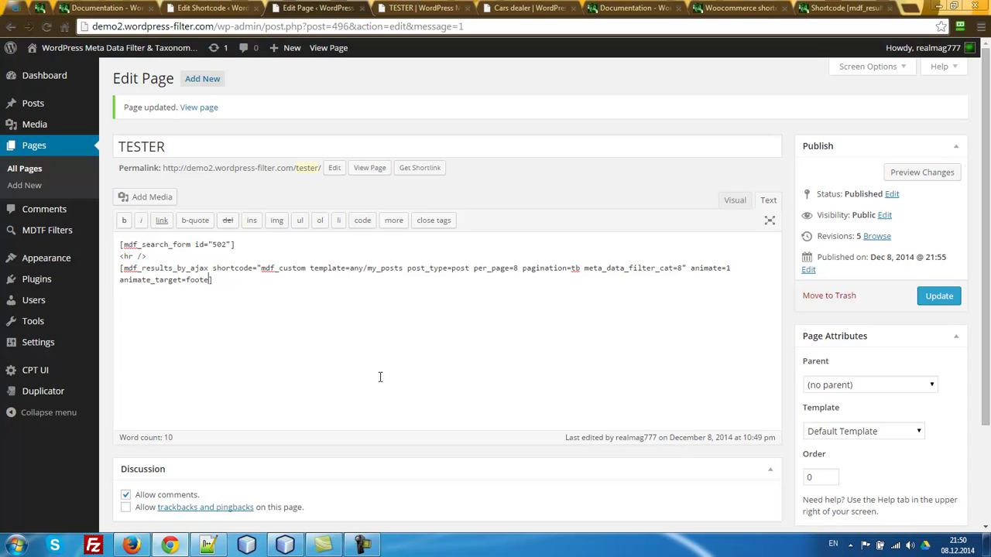
text(oter)
click(939, 295)
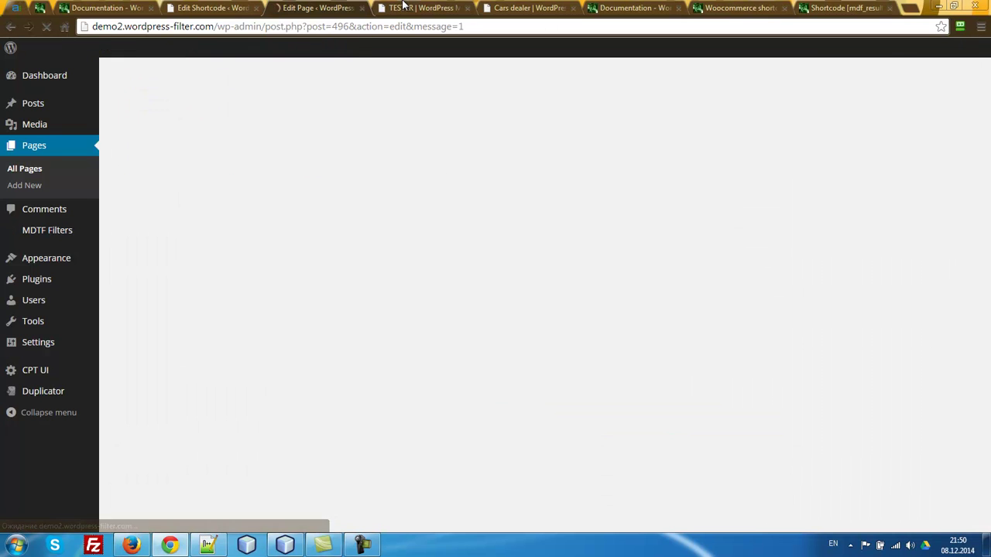
Step: Reload the front-end TESTER page and go to the next page of car results to test the scroll animation
click(402, 6)
key(F5)
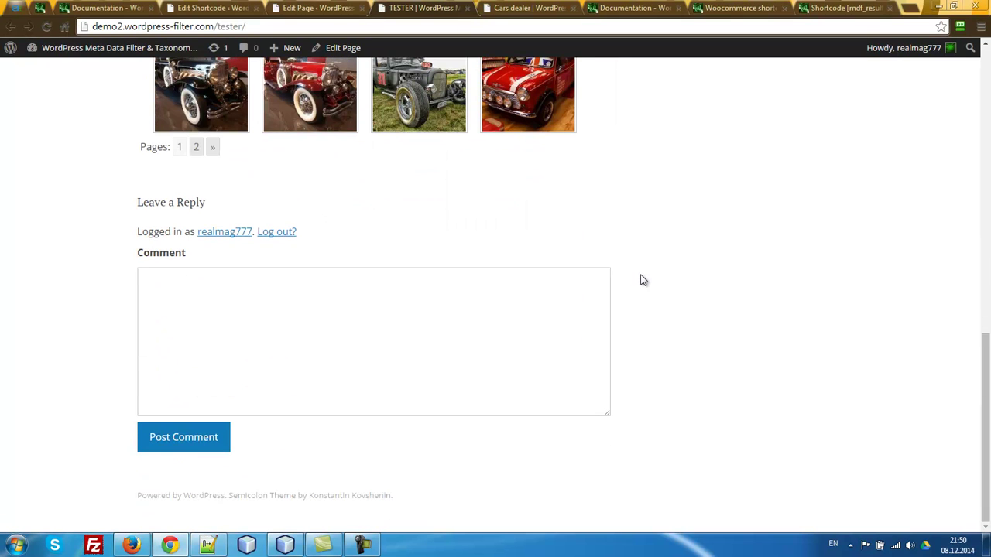
click(212, 147)
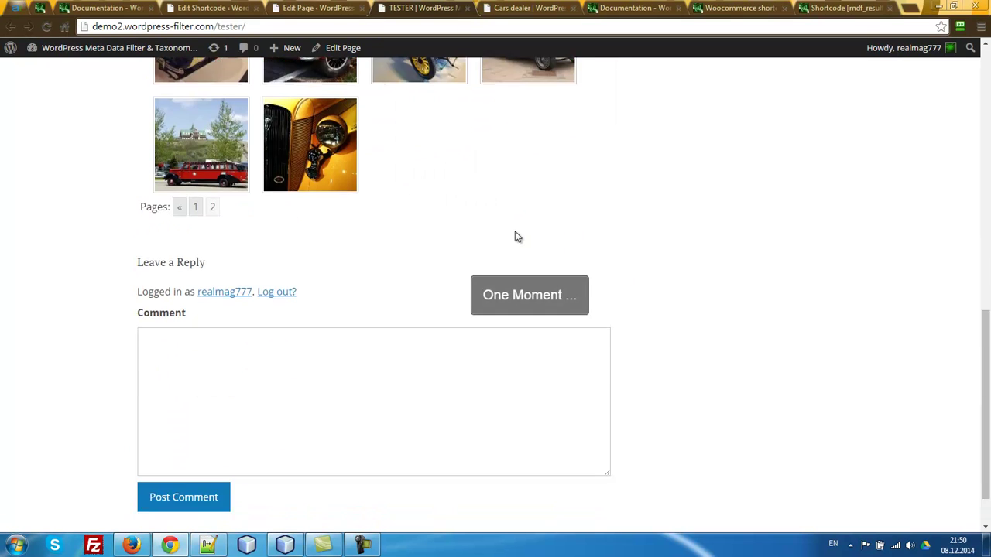
scroll(516, 232, up, 4)
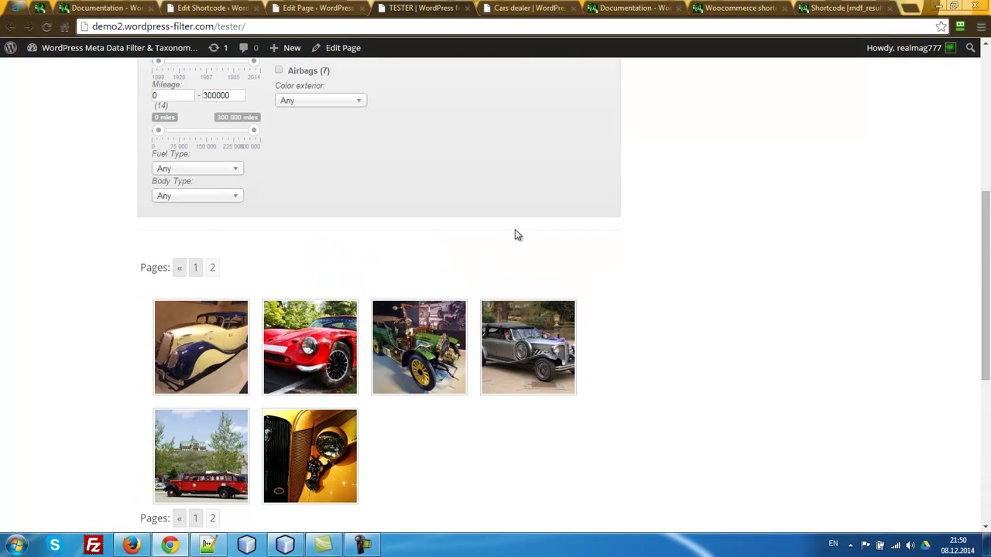
Step: Filter the cars by the Petrol fuel type and check where the page scrolls relative to the results and footer
scroll(515, 235, up, 1)
click(194, 230)
click(194, 259)
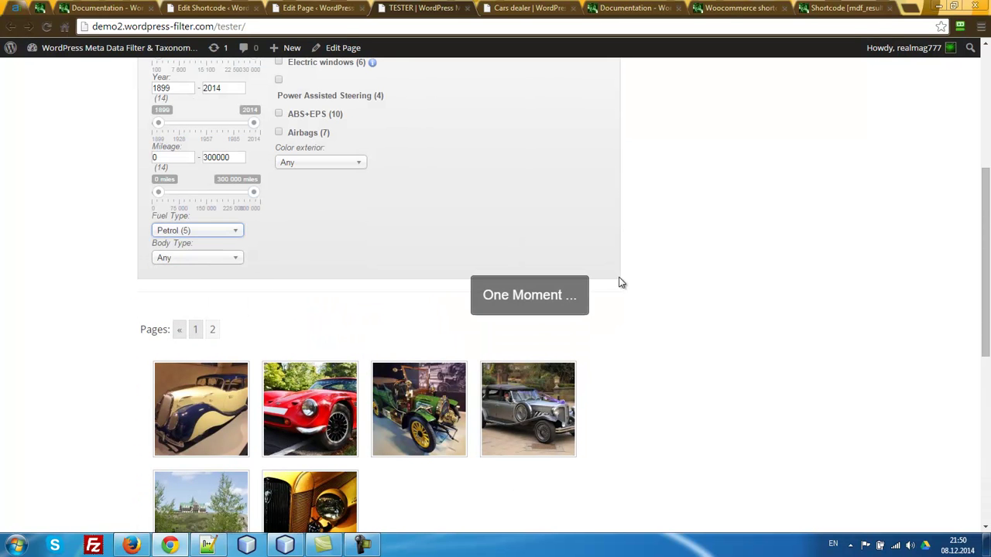
scroll(755, 264, down, 5)
scroll(751, 262, up, 1)
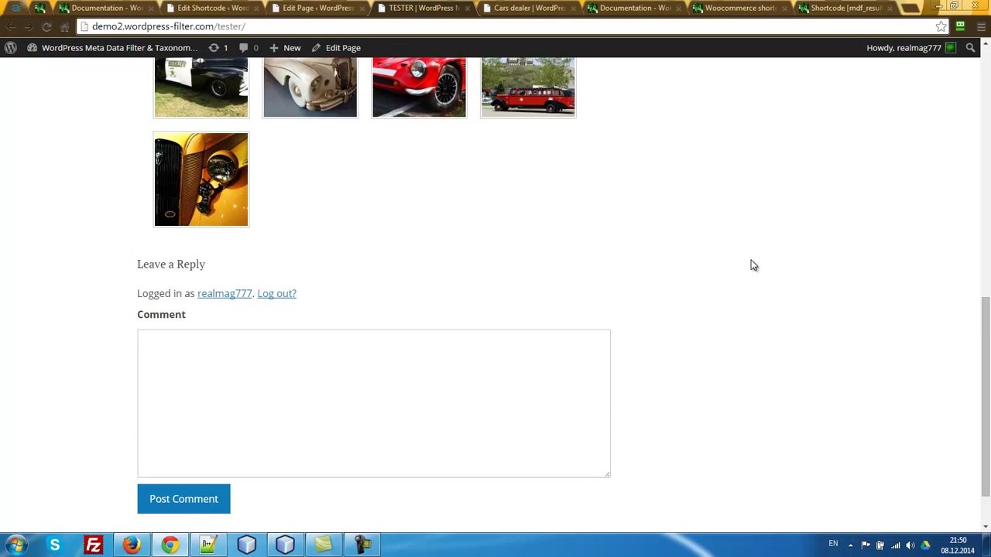
scroll(754, 265, up, 1)
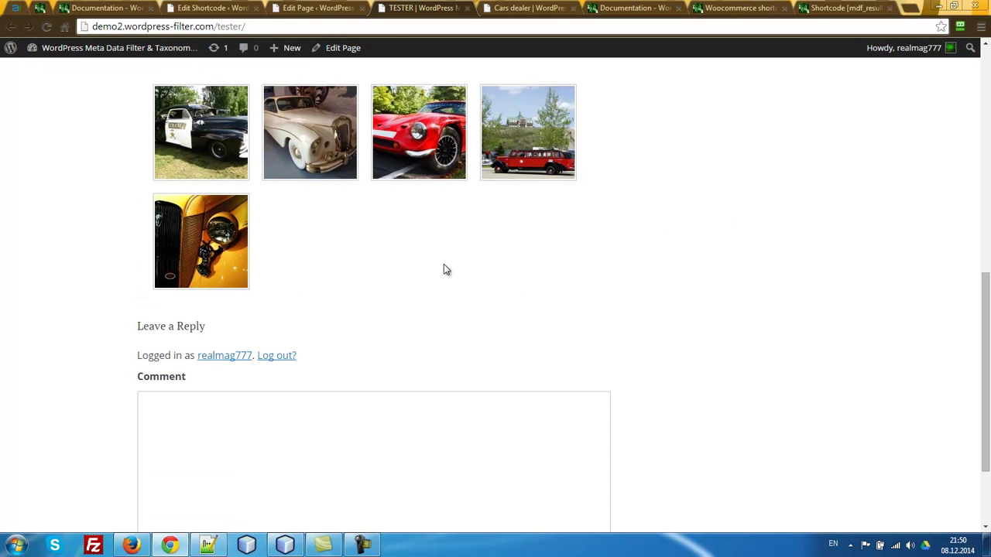
scroll(455, 280, down, 1)
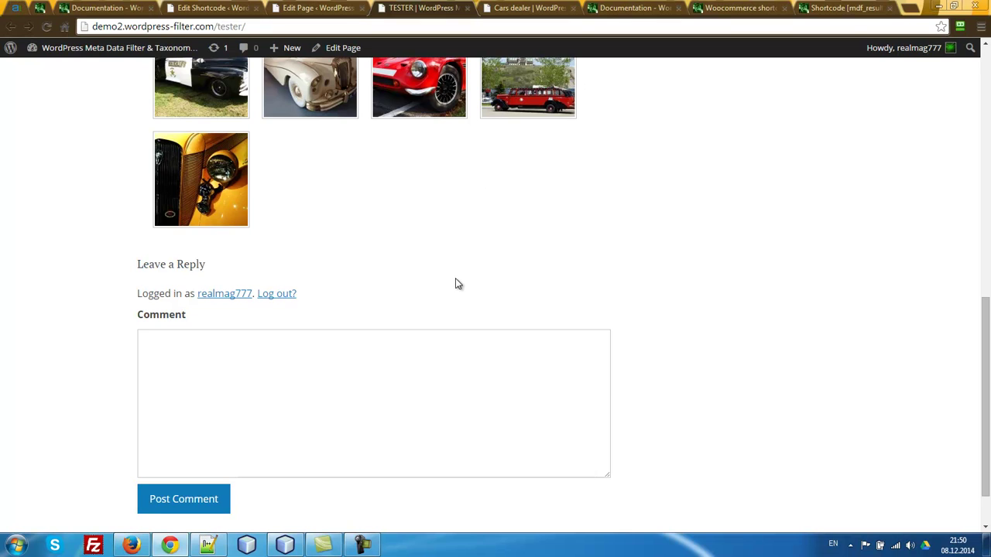
scroll(456, 283, down, 1)
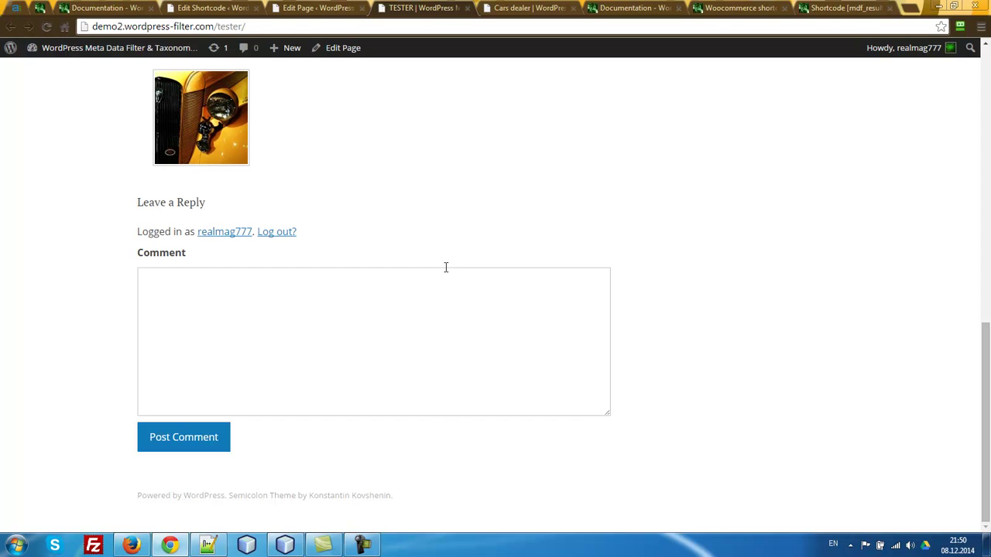
Step: Switch to Firefox and inspect the HTML element of the "Leave a Reply" heading with Firebug
click(130, 546)
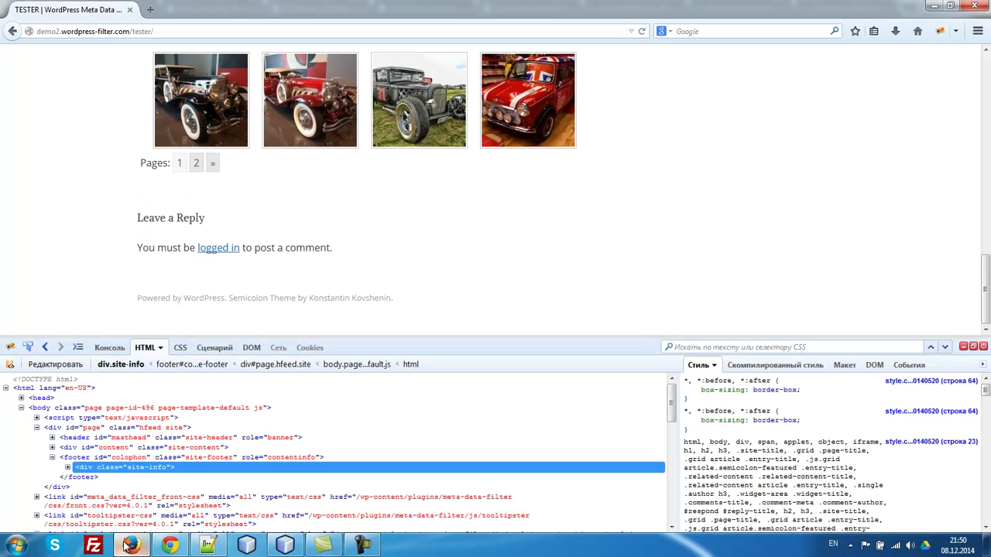
click(29, 347)
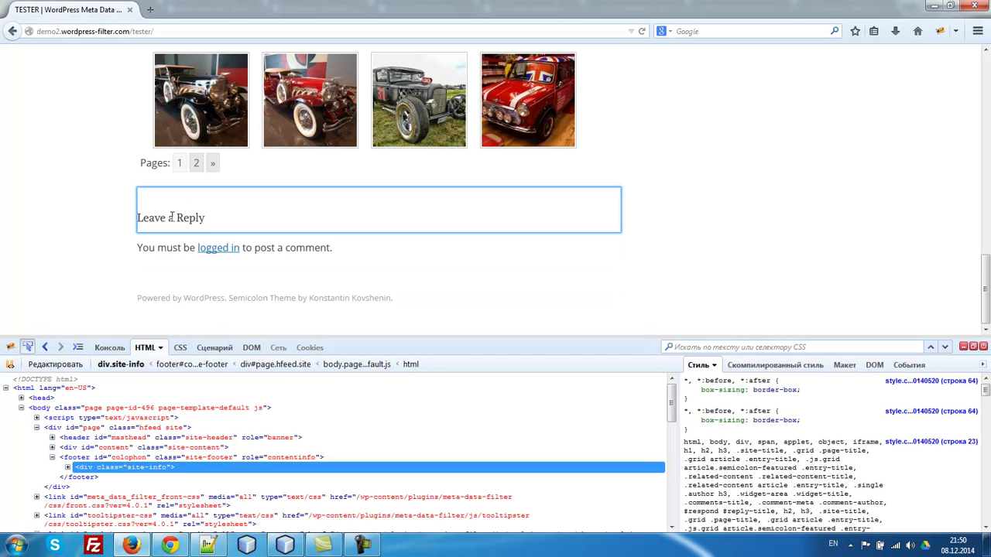
click(172, 218)
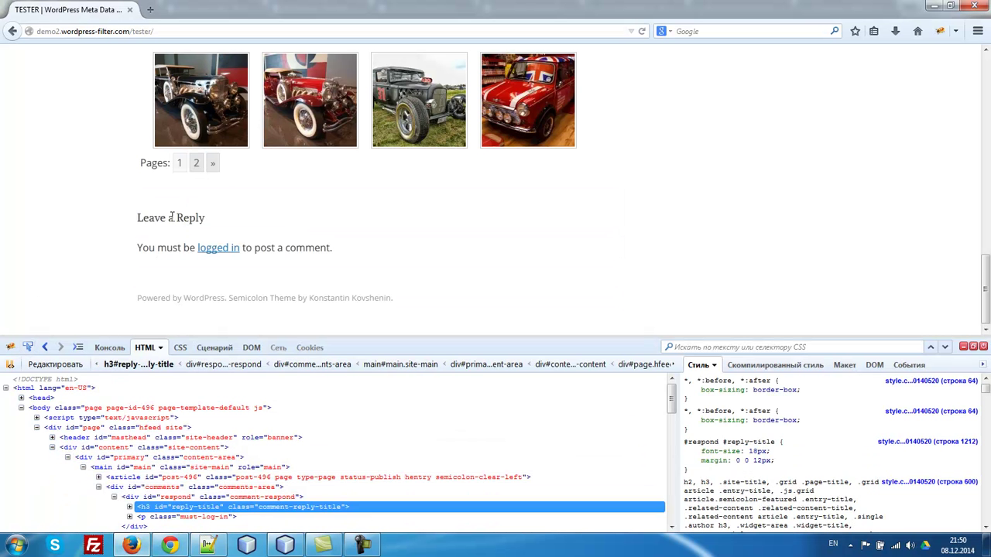
Step: Return to Chrome's TESTER page editor, set animate_target to #respond in the mdf_results_by_ajax shortcode, and update the page
click(164, 497)
click(168, 546)
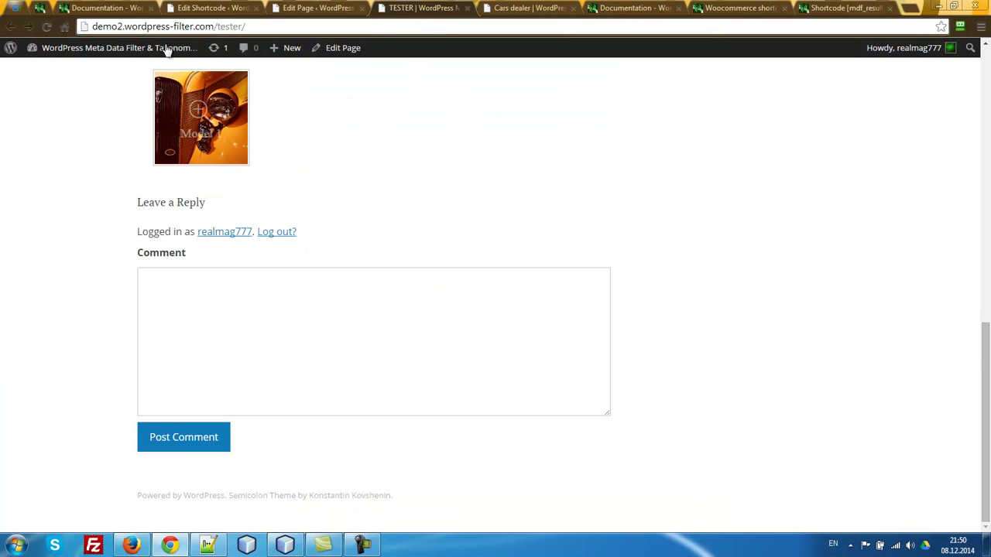
click(211, 7)
click(312, 7)
double_click(196, 279)
text(#respond)
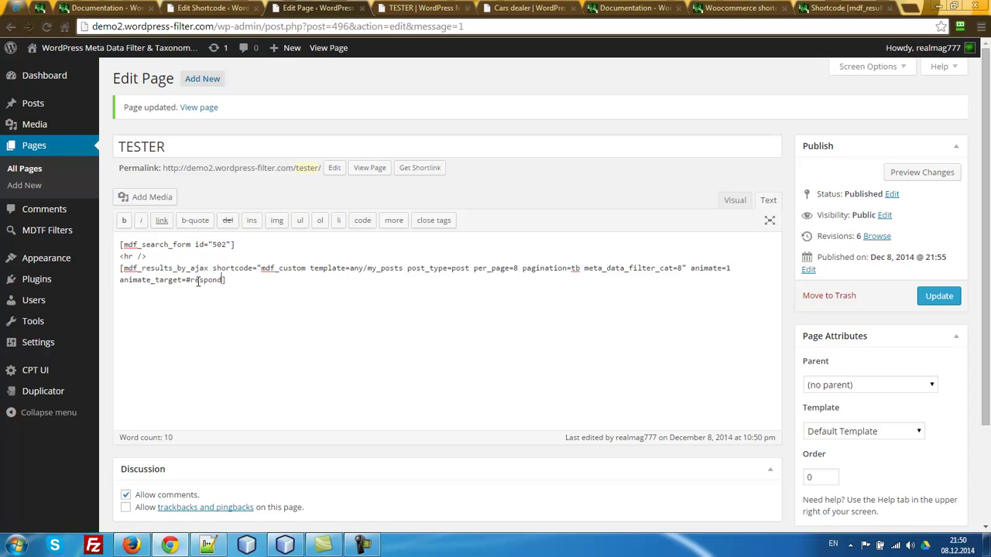
click(937, 297)
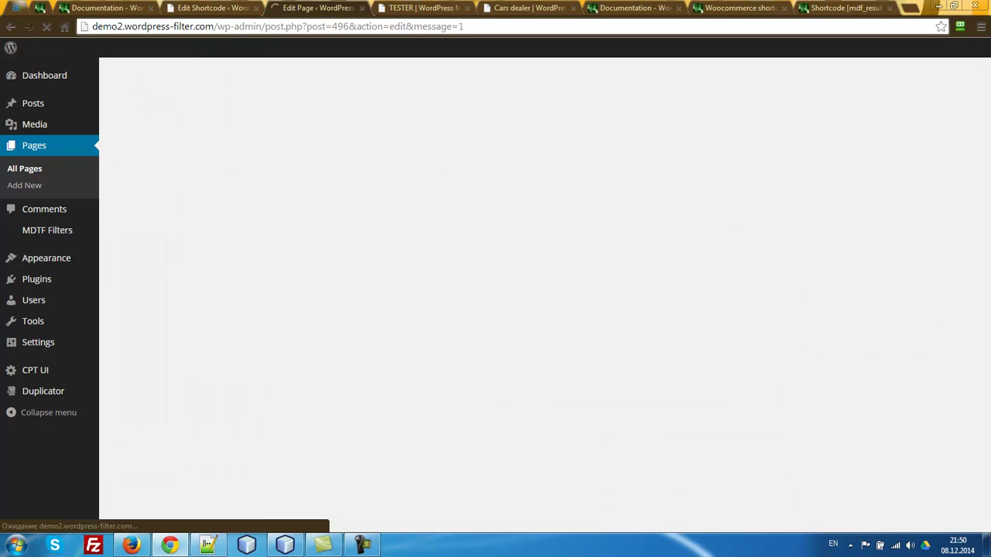
Step: Reload the front-end TESTER page and check where it scrolls relative to the comment section
click(422, 7)
key(F5)
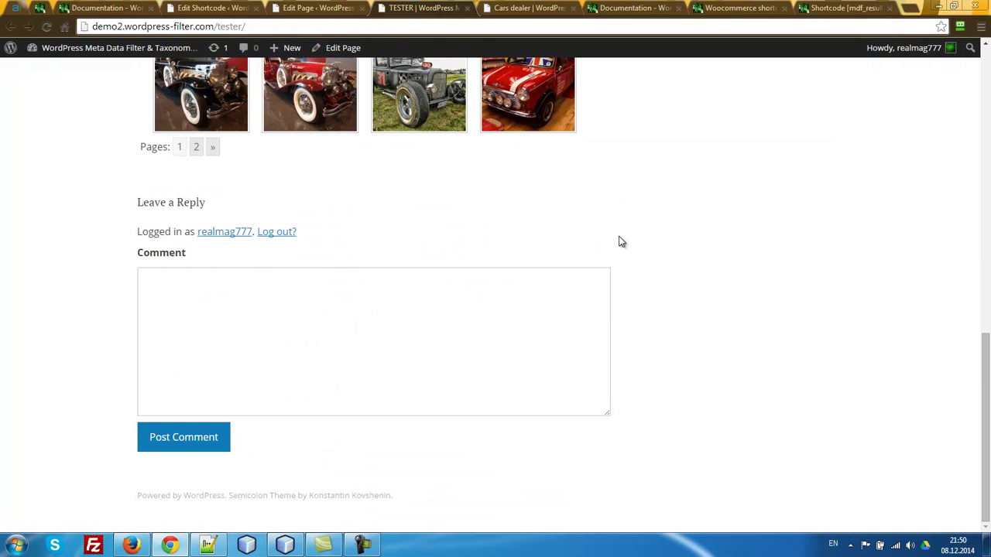
scroll(619, 243, up, 3)
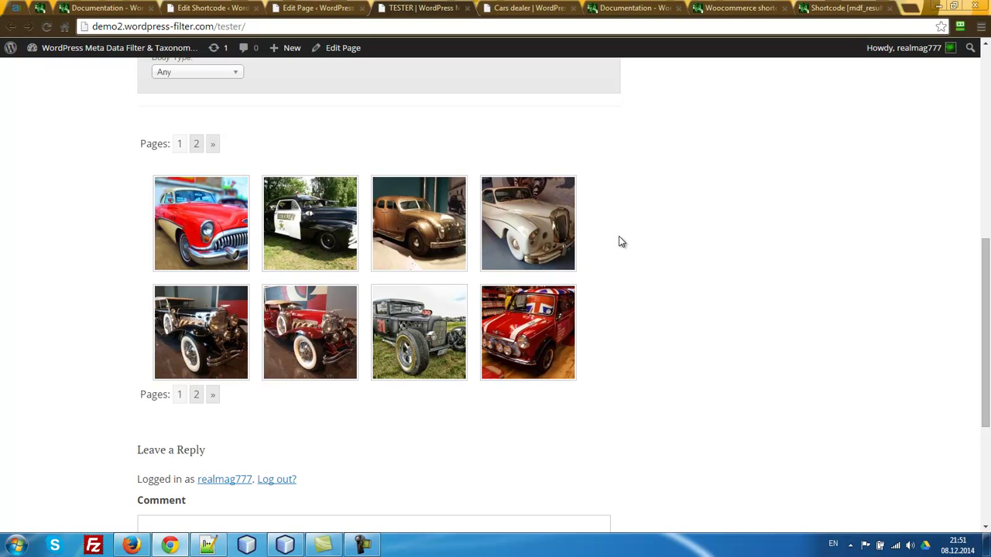
Step: In the TESTER page editor, set animate to 0 in the mdf_results_by_ajax shortcode and update the page
click(320, 13)
click(224, 7)
click(298, 8)
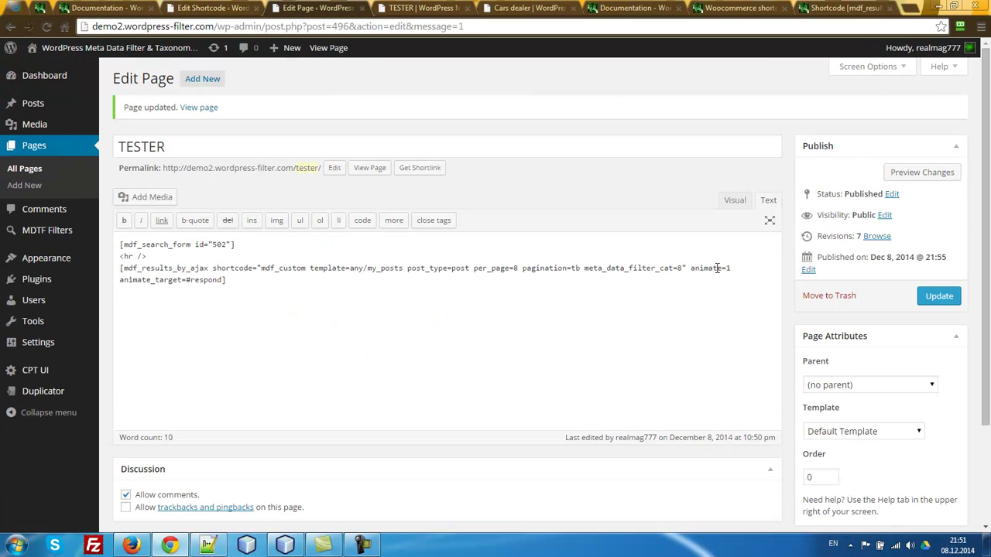
key(BackSpace)
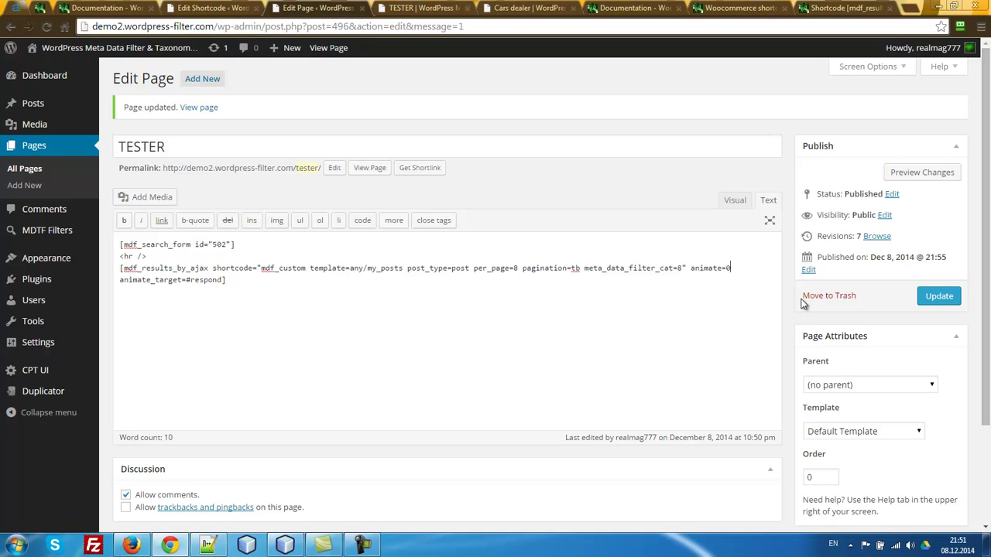
click(939, 296)
Step: Reload the front-end TESTER page and look over the search form and car results with the scroll animation disabled
click(422, 7)
key(F5)
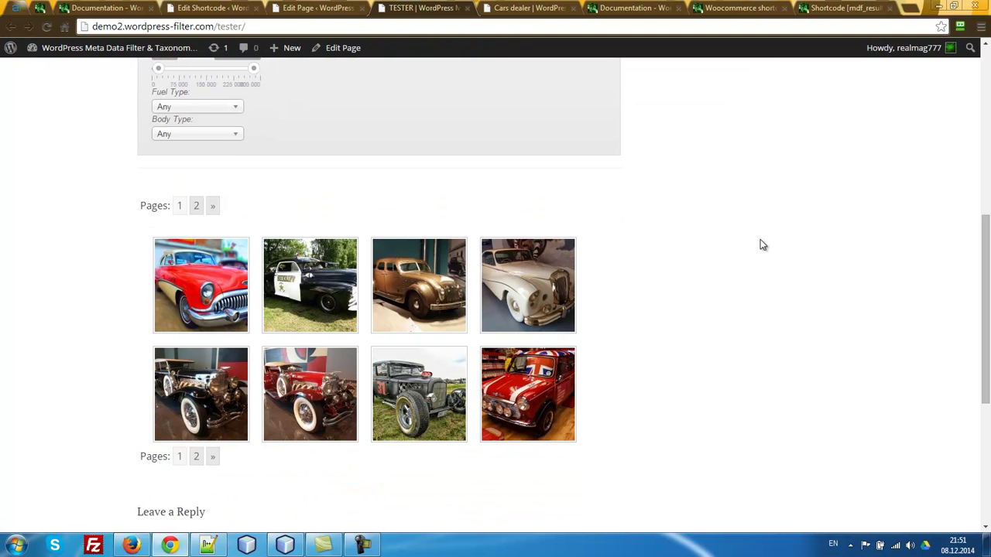
scroll(723, 238, up, 3)
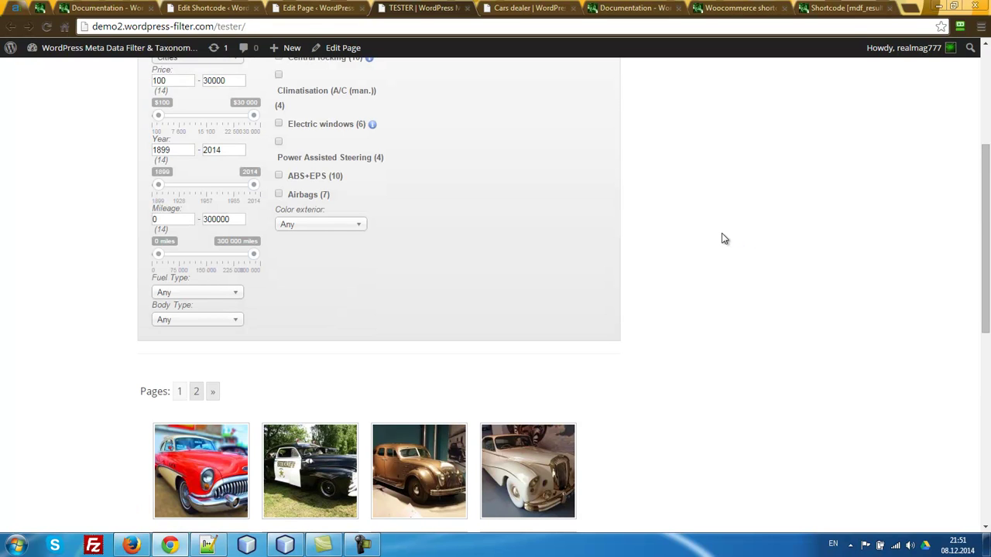
scroll(725, 238, up, 2)
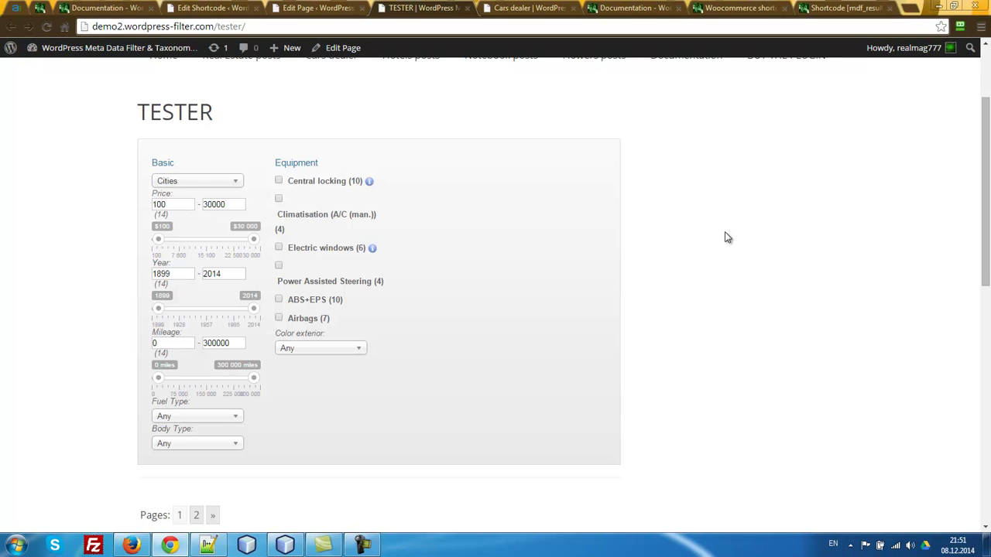
scroll(724, 236, down, 3)
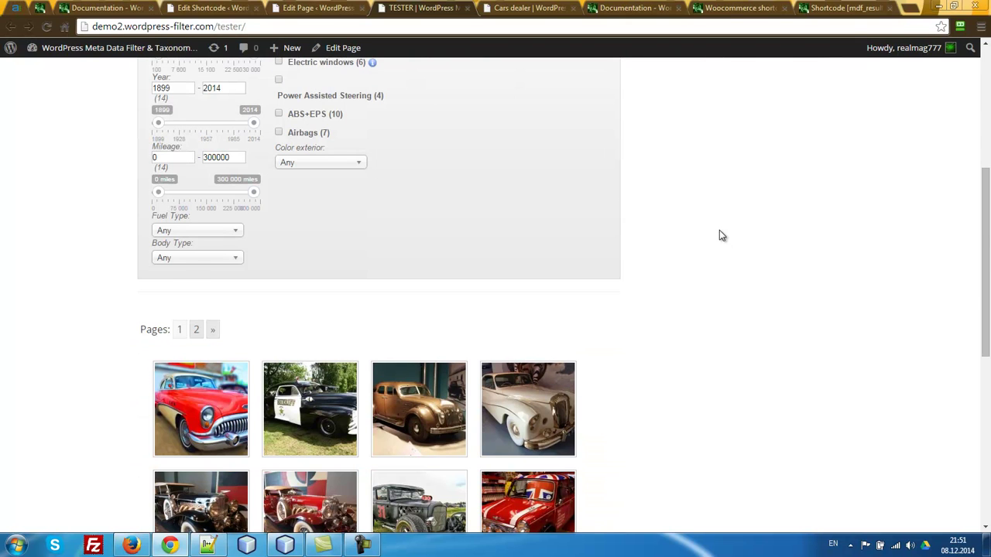
scroll(719, 235, down, 3)
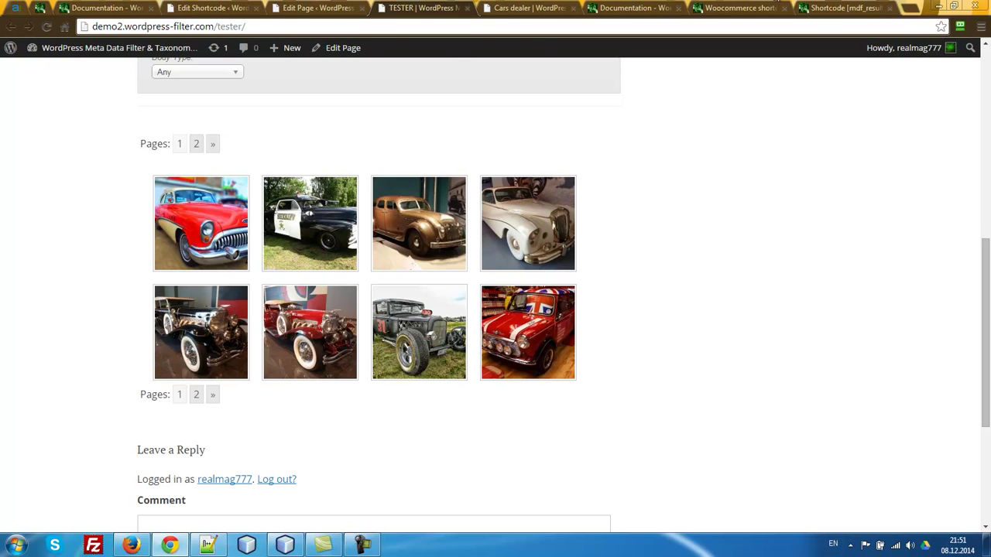
Step: Consult the mdf_products shortcode documentation and check the Cities options in the TESTER page's search form
click(737, 8)
click(550, 288)
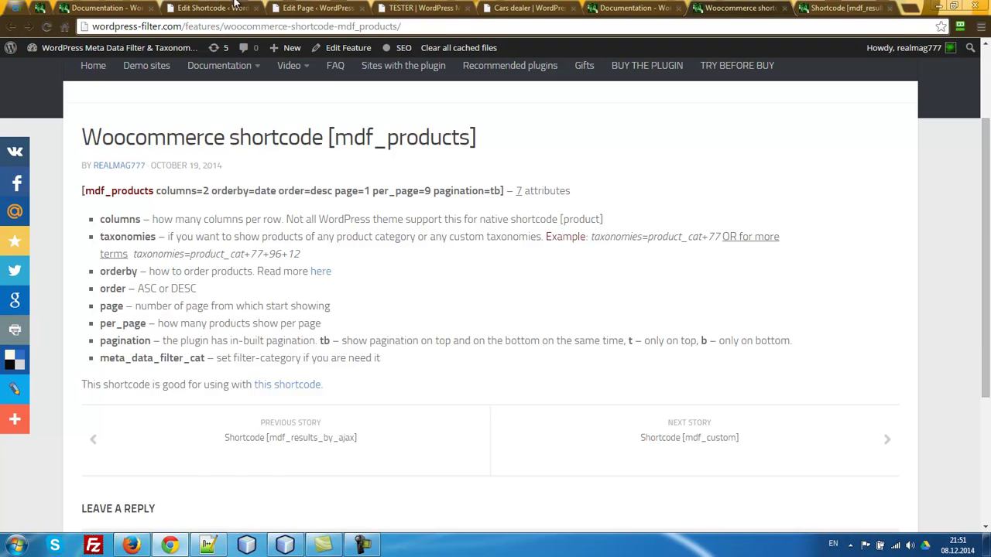
click(376, 7)
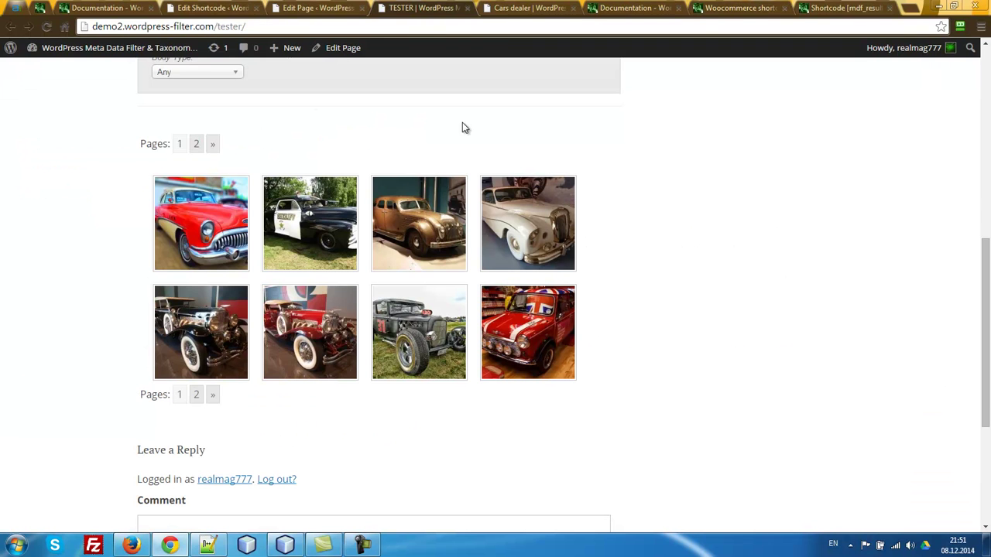
scroll(468, 155, up, 3)
scroll(479, 266, up, 2)
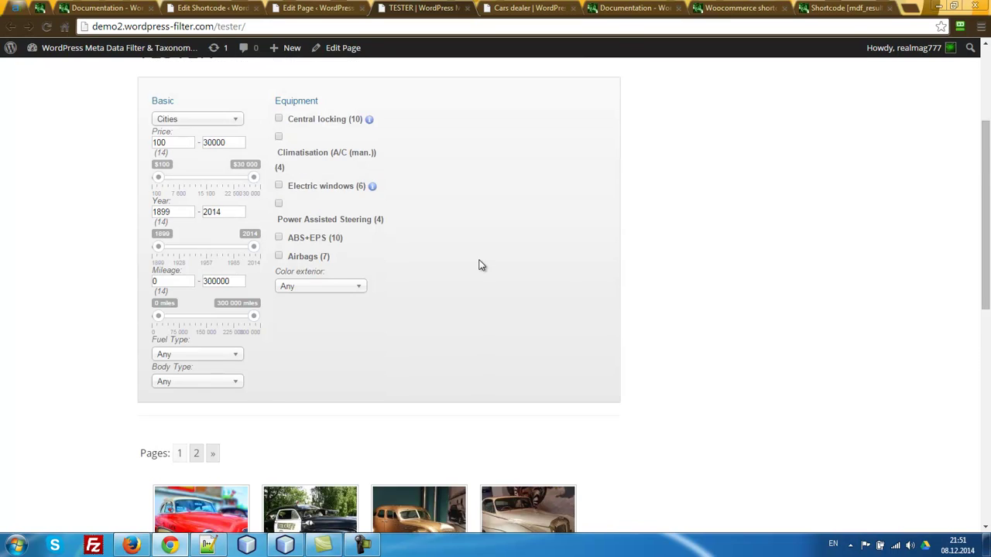
click(179, 122)
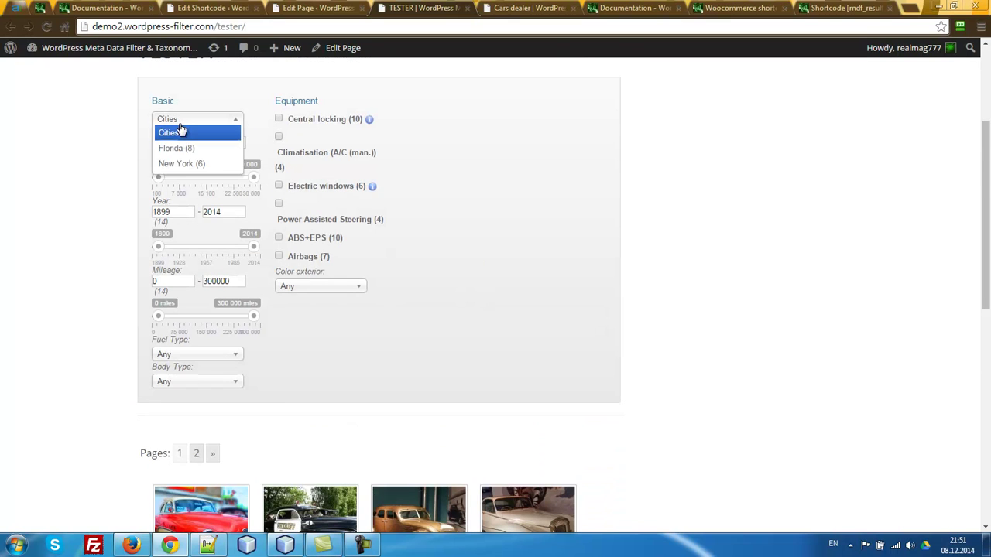
click(564, 333)
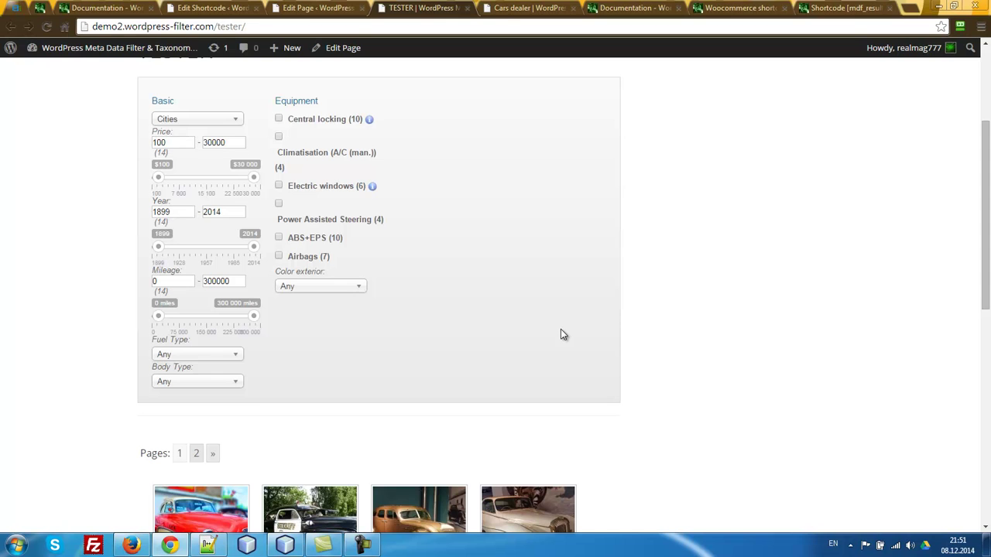
Step: Examine the taxonomies attribute and its term ID examples in the WooCommerce mdf_products shortcode documentation
click(844, 8)
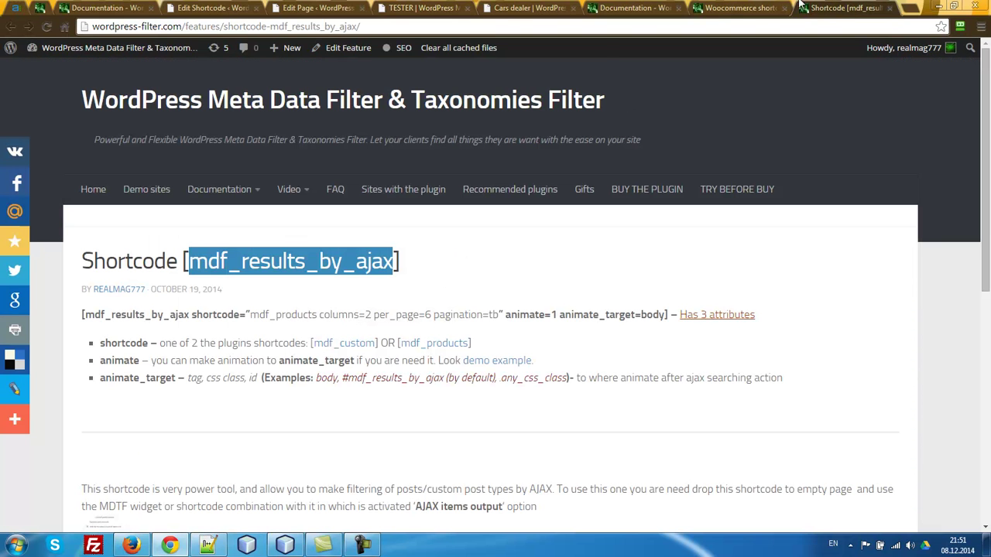
click(768, 7)
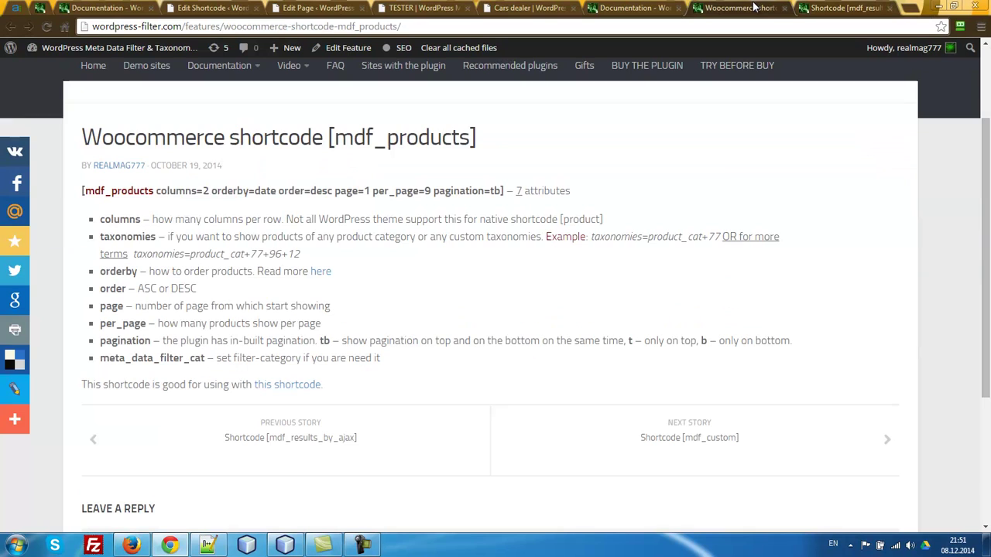
double_click(124, 235)
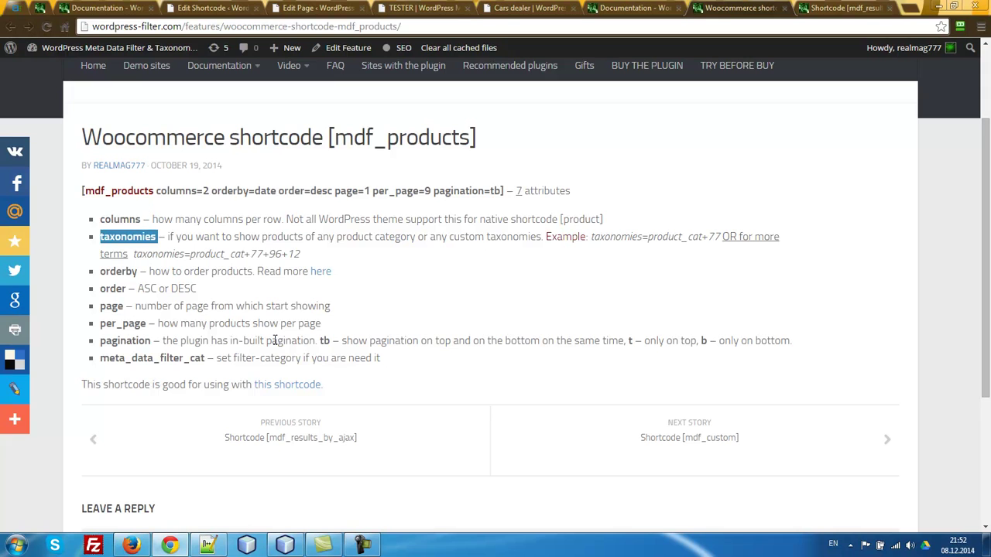
drag(255, 254, 274, 254)
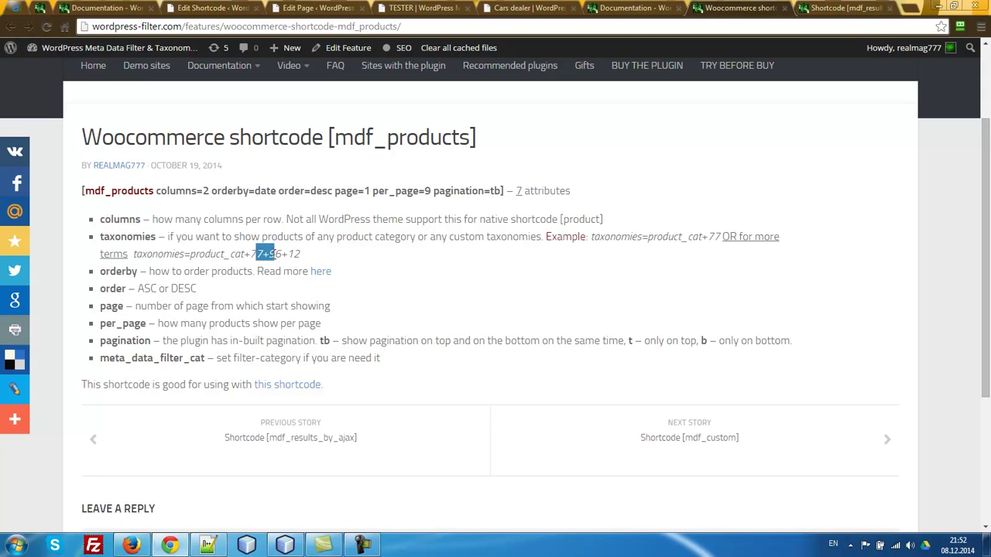
click(252, 260)
double_click(597, 236)
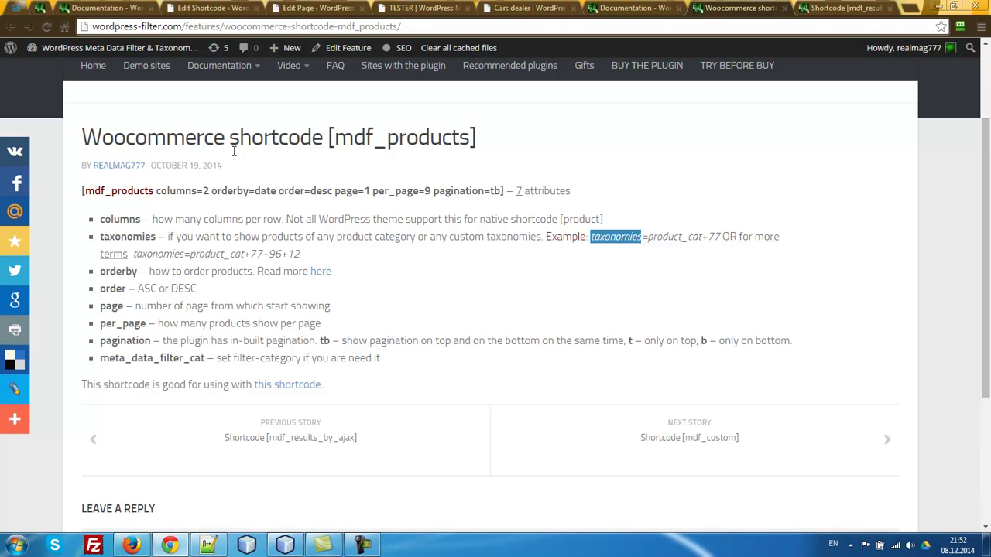
Step: Open the documentation article on filtering any post type with mdf_custom in a new tab and look through it
click(634, 8)
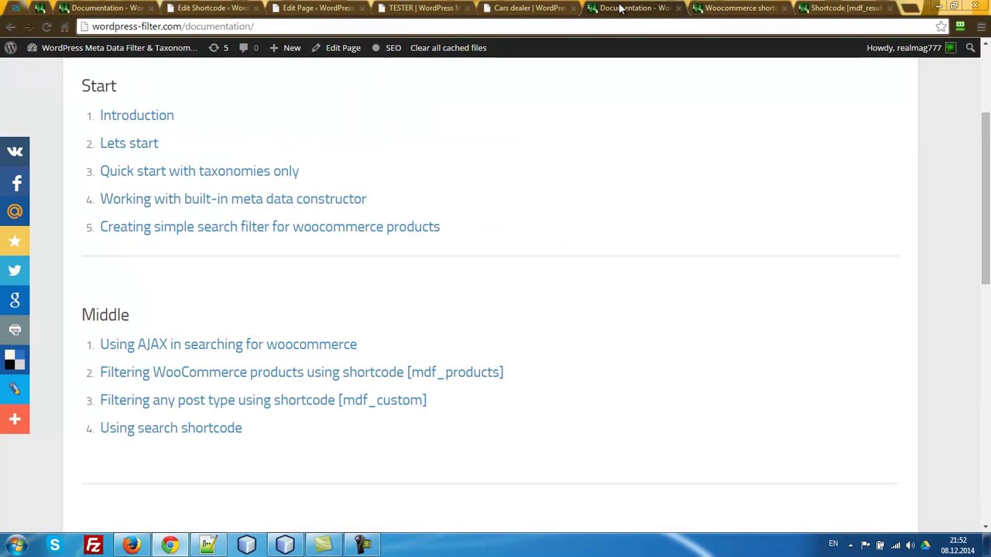
middle_click(401, 400)
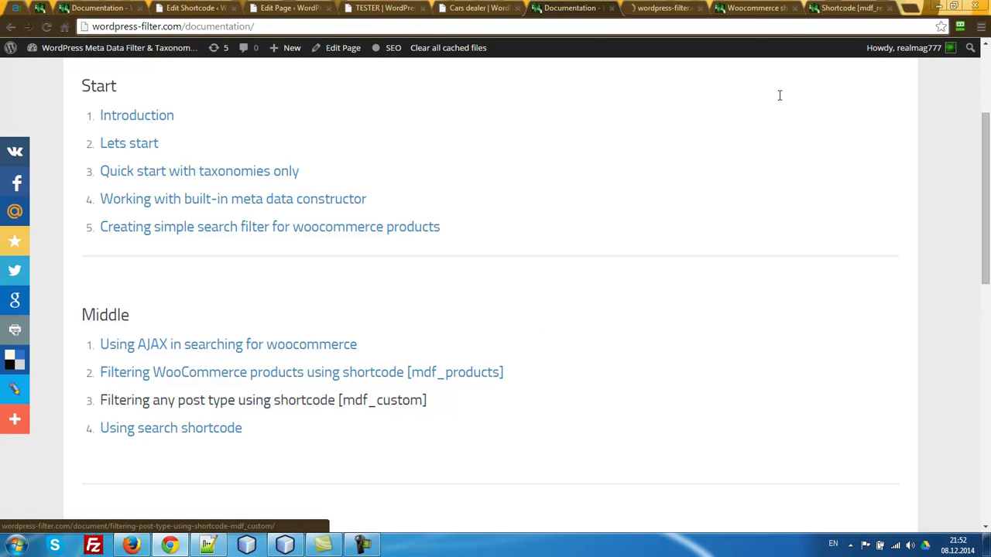
click(671, 8)
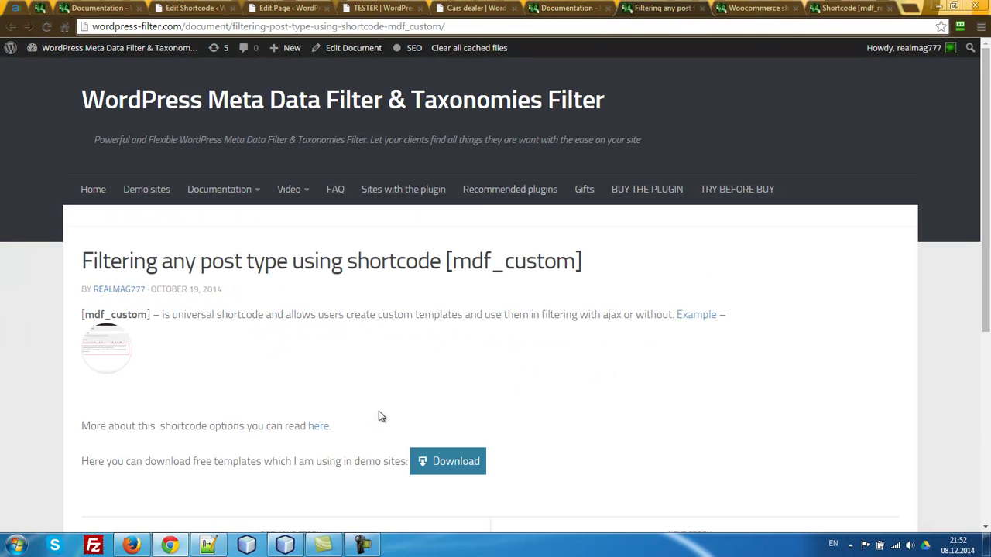
scroll(516, 299, down, 2)
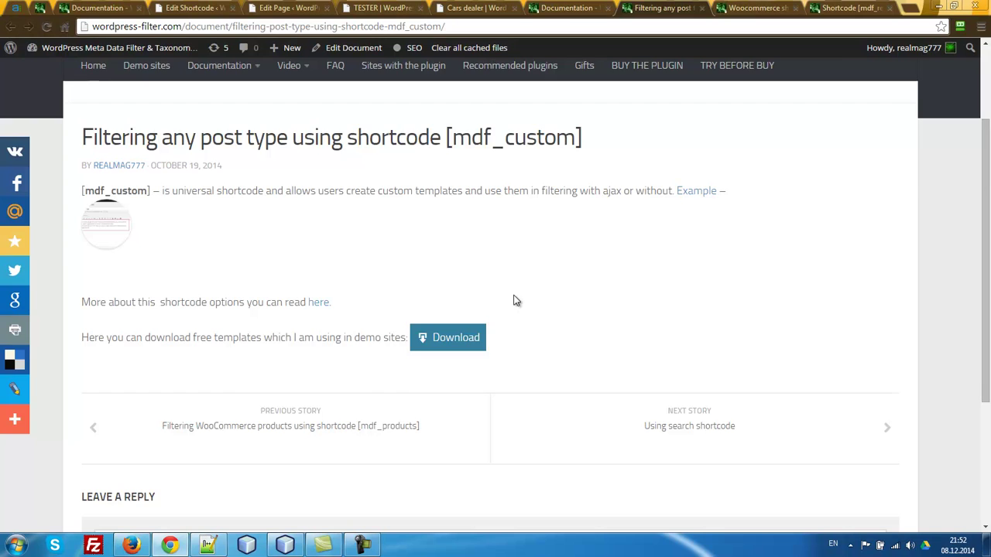
scroll(516, 302, up, 1)
Step: Return to the mdf_results_by_ajax documentation and open its linked mdf_custom shortcode reference
click(752, 8)
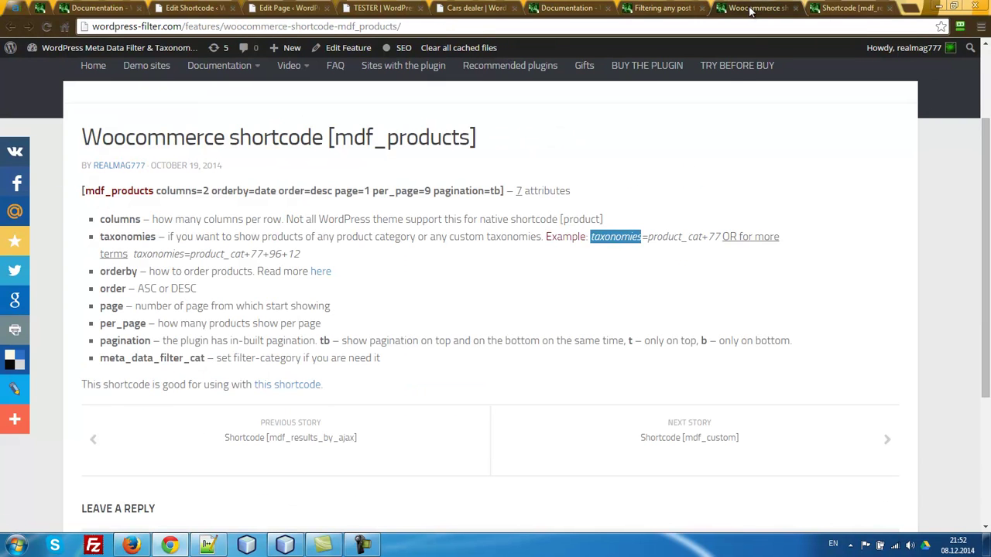
click(840, 10)
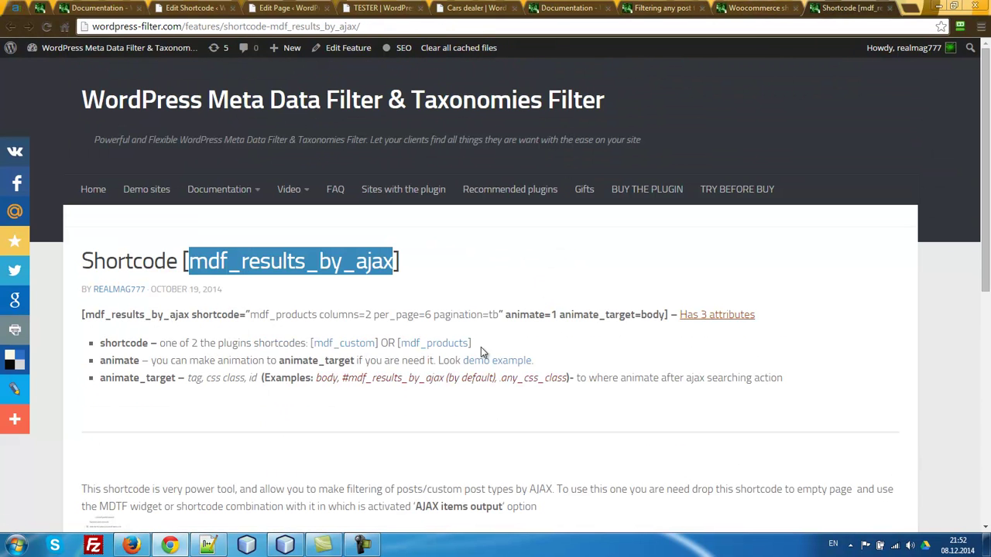
click(346, 350)
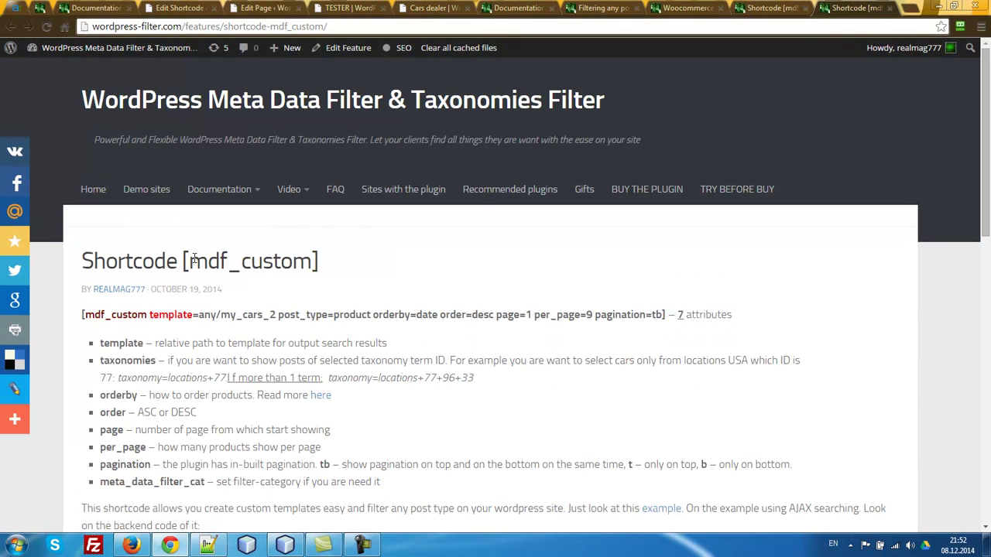
Step: Read how the mdf_custom reference describes the taxonomies attribute, including the USA location example and its term ID
drag(190, 261, 317, 260)
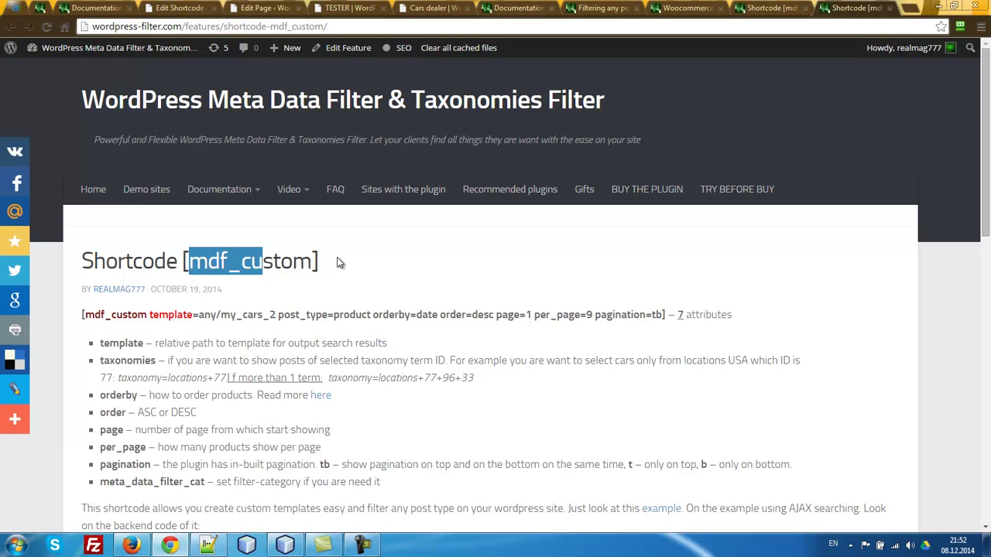
scroll(347, 261, down, 2)
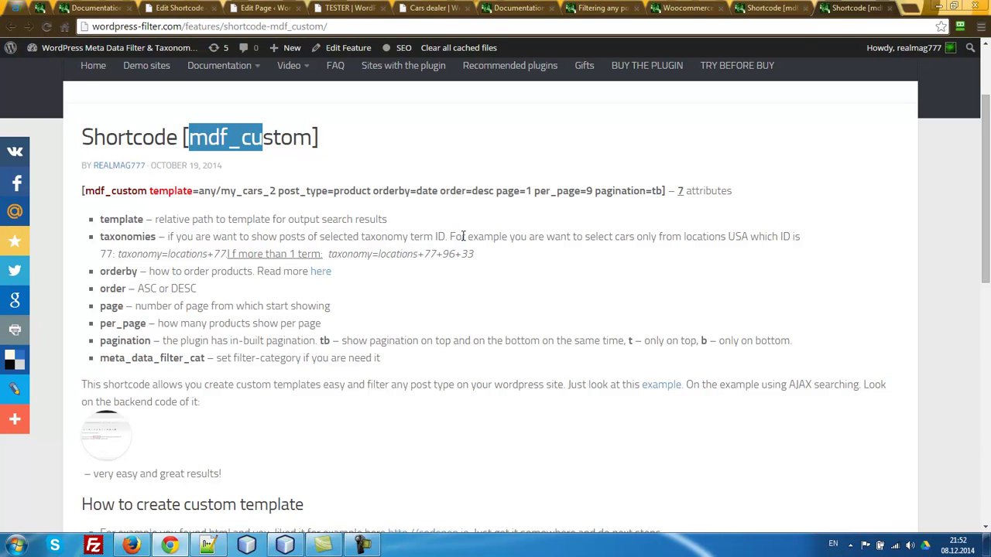
drag(450, 237, 728, 237)
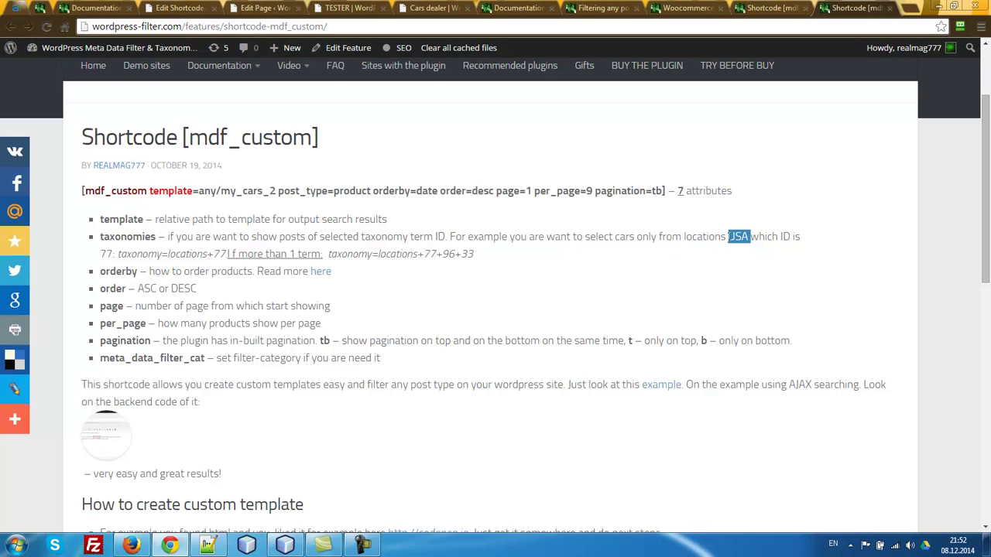
click(782, 238)
drag(116, 254, 100, 254)
click(130, 237)
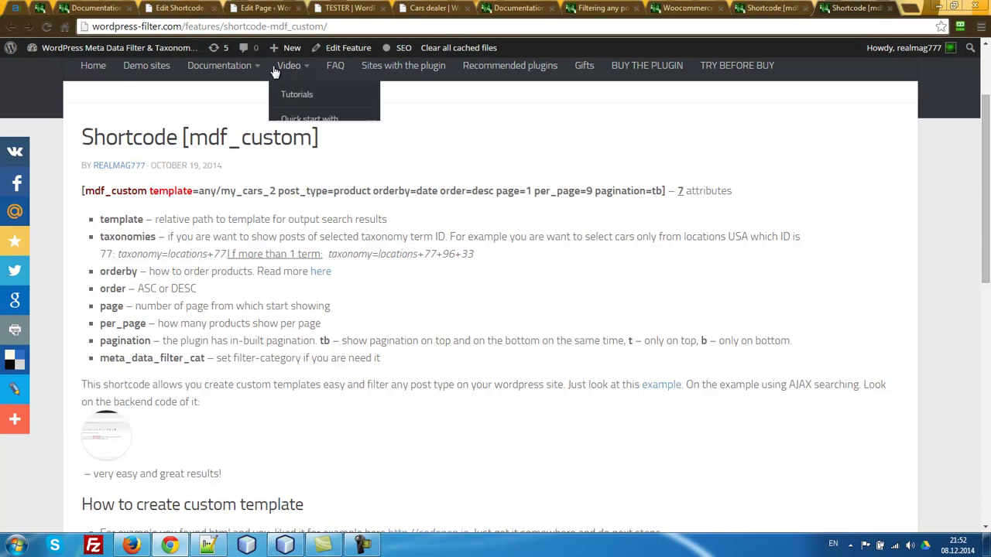
Step: Open the Florida term in the Cities taxonomy of posts and locate the taxonomy name and term ID in its page address
click(174, 7)
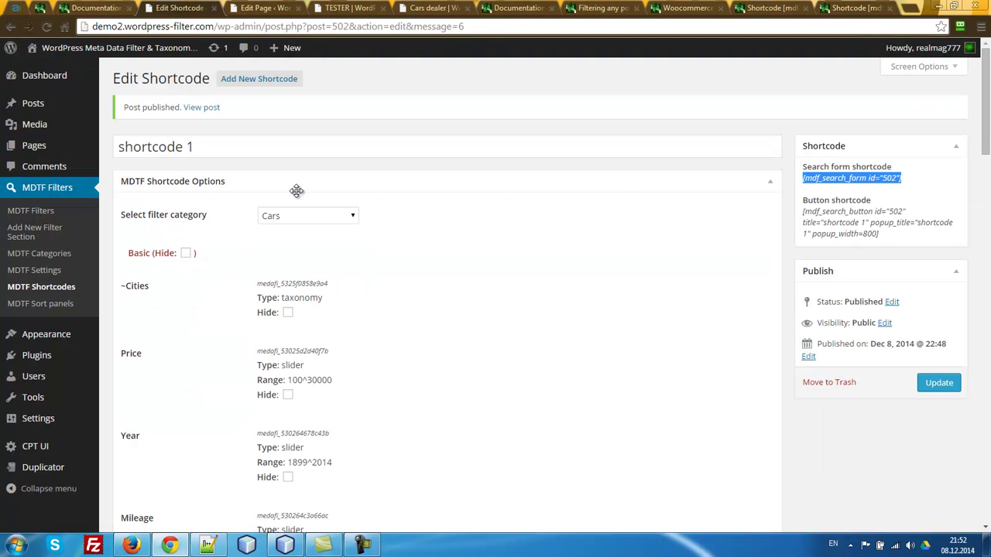
mouse_move(49, 111)
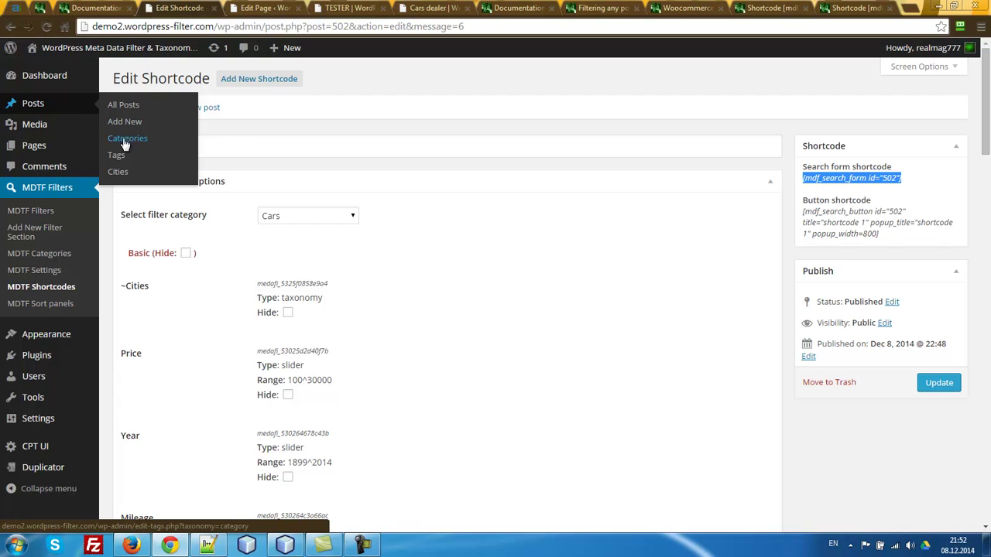
click(117, 173)
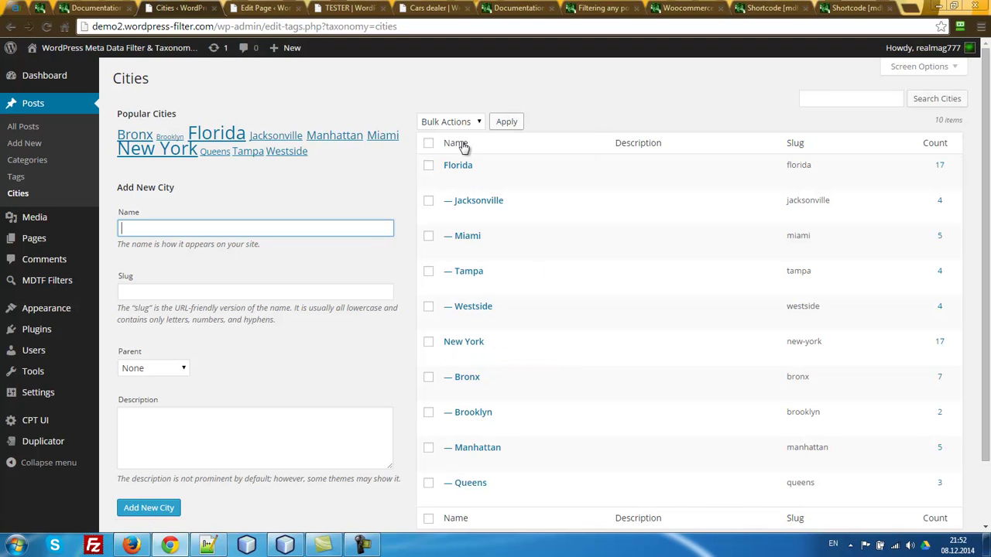
click(455, 167)
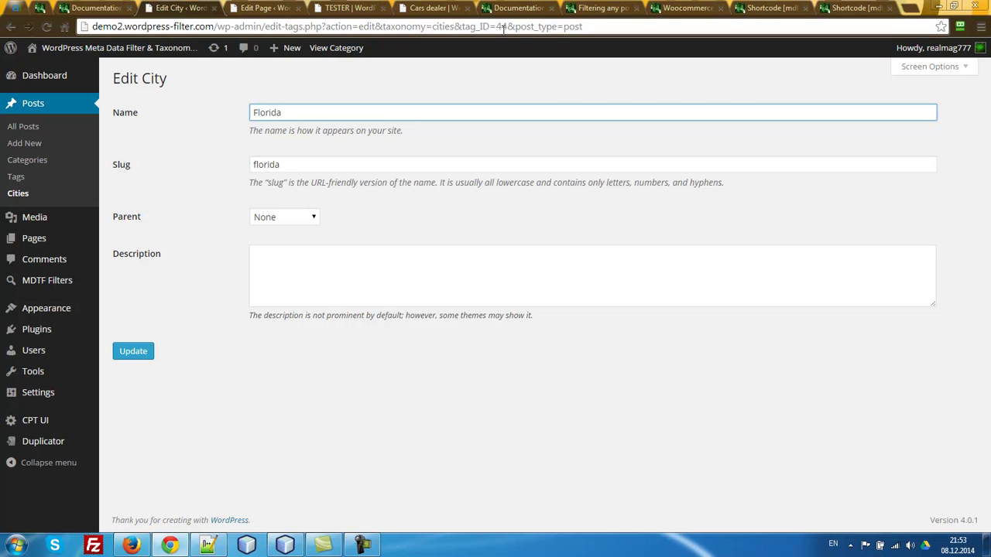
click(443, 28)
click(412, 26)
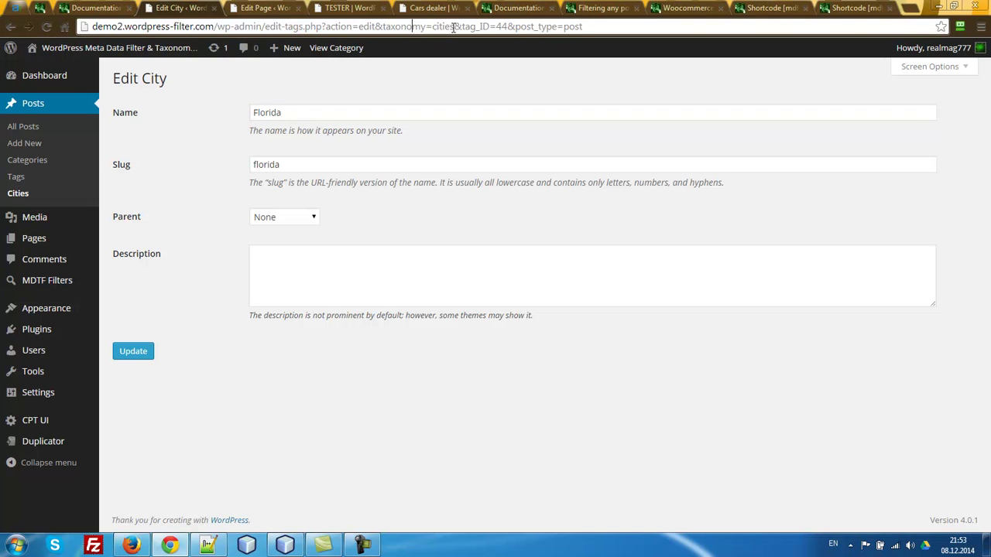
drag(455, 26, 383, 26)
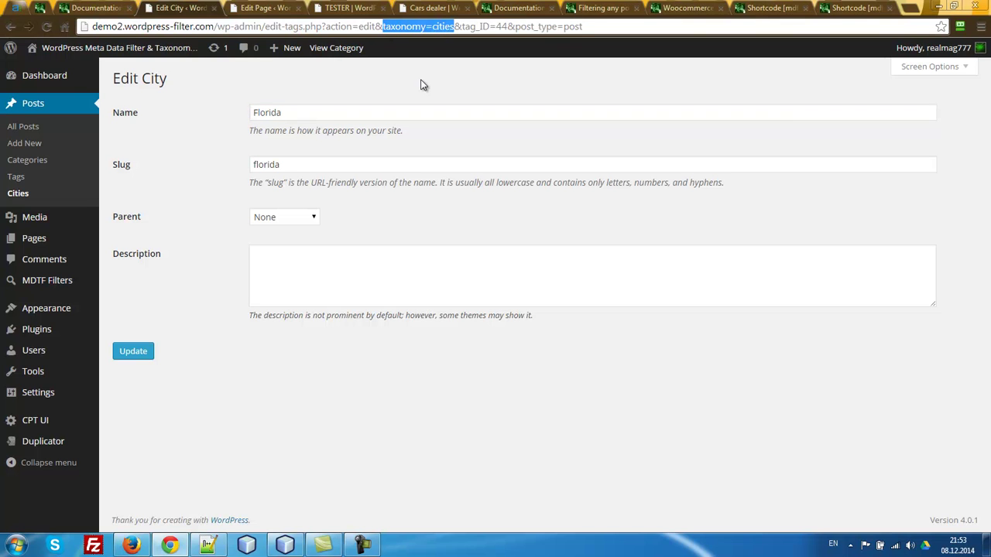
Step: Add taxonomy=cities+44 after meta_data_filter_cat=8 inside the mdf_custom shortcode on the TESTER page
click(250, 8)
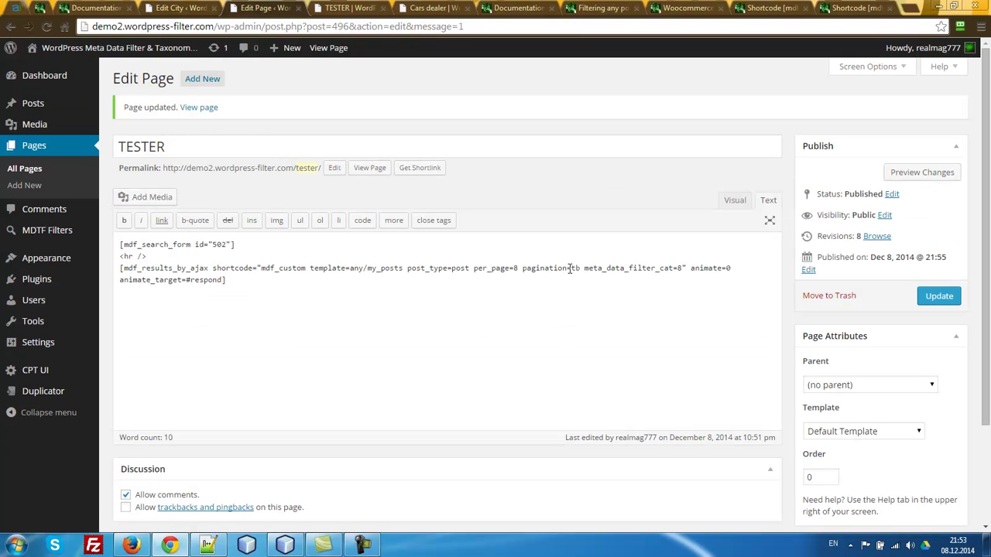
click(678, 268)
text(taxonomy=cities)
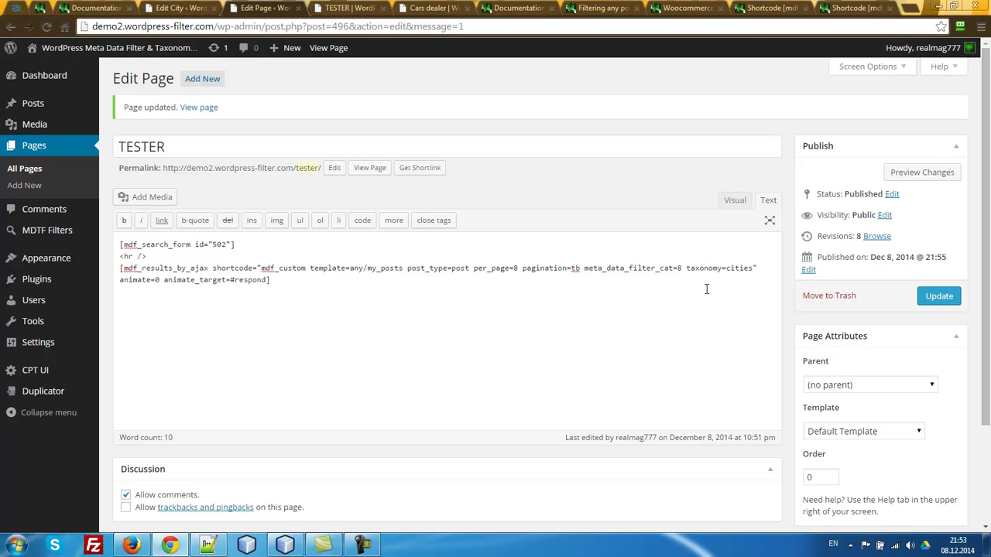
text(+77)
Step: Check the syntax for more than one term in the mdf_custom reference, and return to the TESTER page editor
click(846, 7)
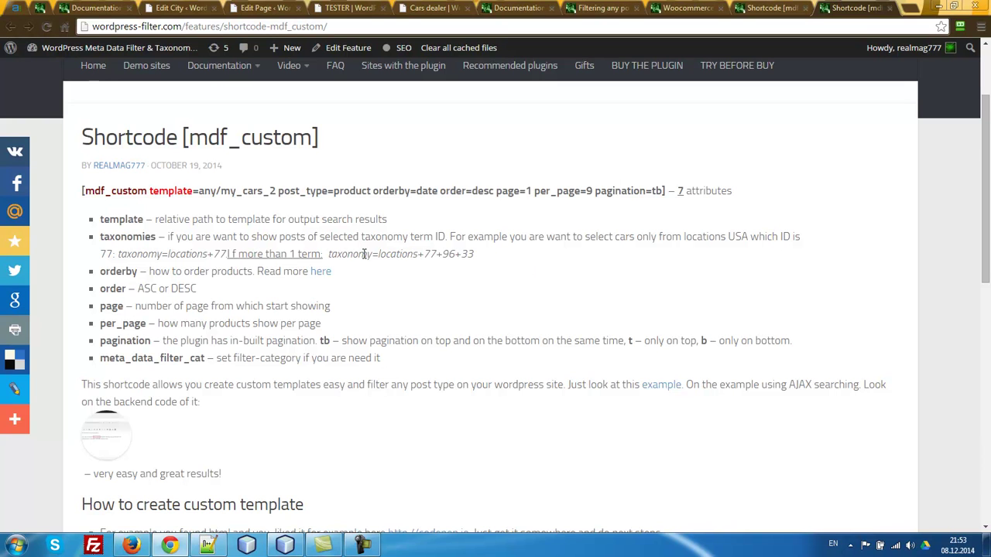
drag(380, 254, 549, 261)
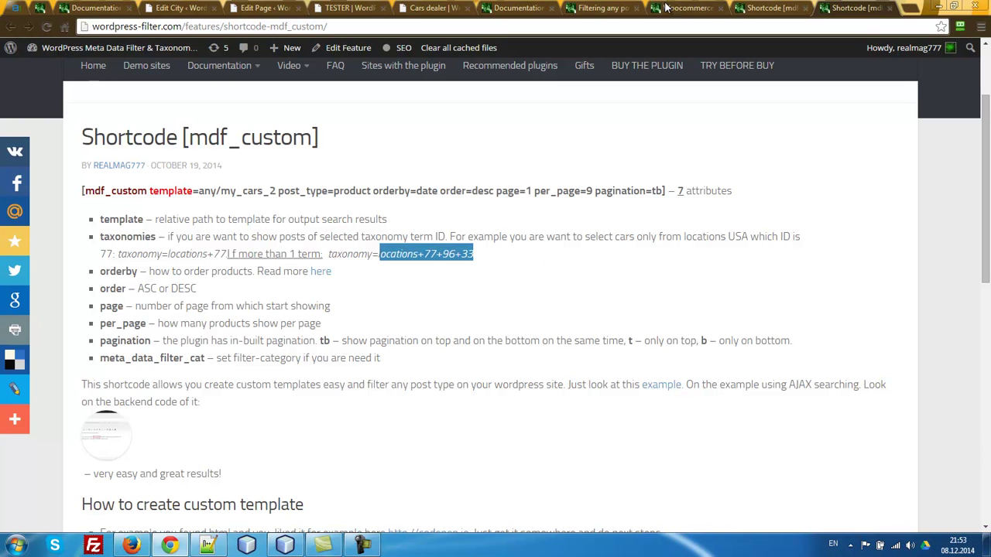
click(502, 7)
click(428, 7)
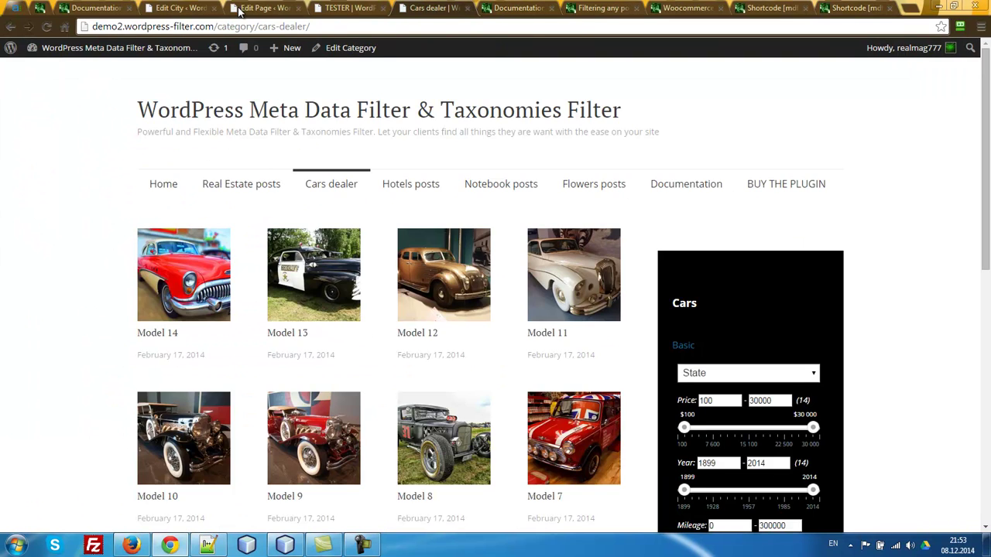
click(180, 8)
click(259, 8)
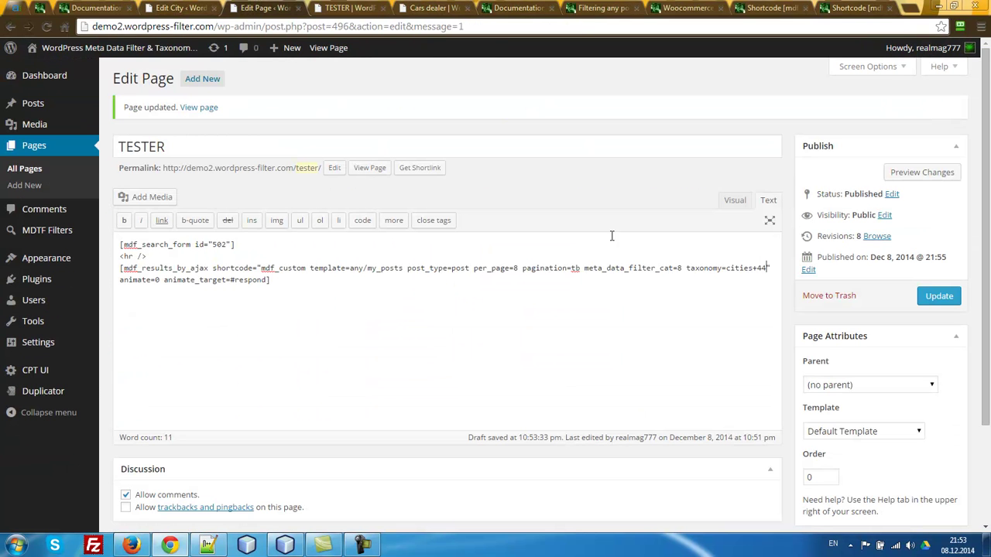
Step: Update the TESTER page and reload its front end to check the filter form and car results
click(940, 302)
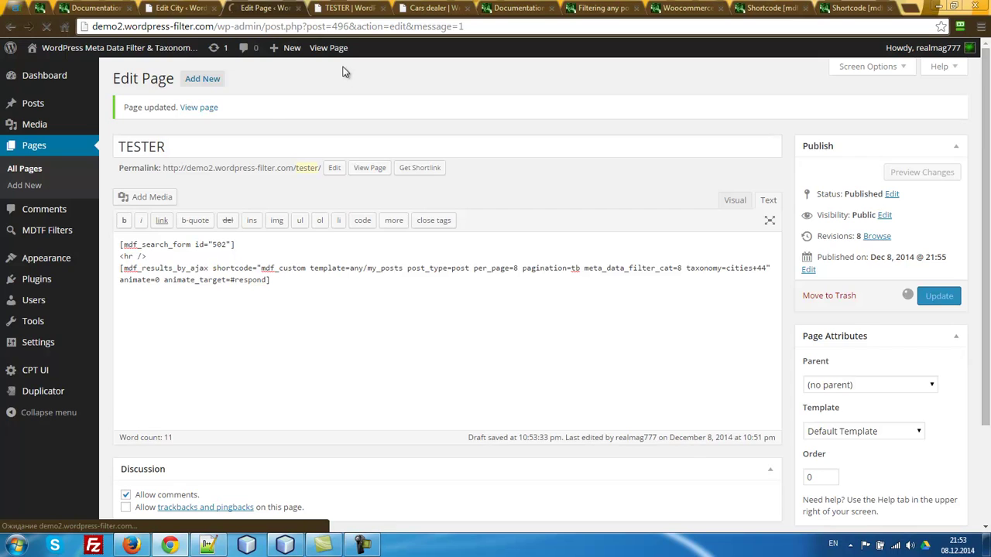
click(338, 6)
key(F5)
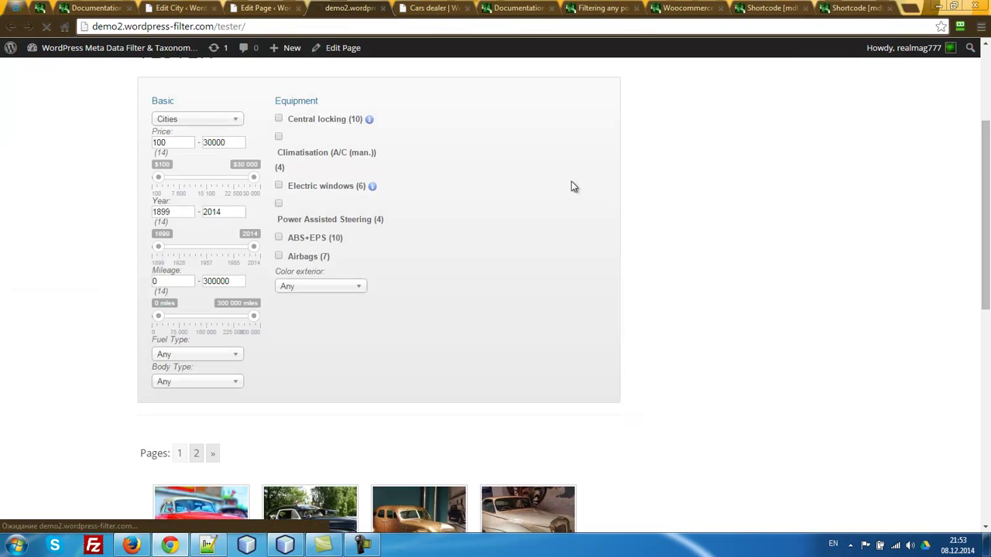
scroll(598, 209, down, 2)
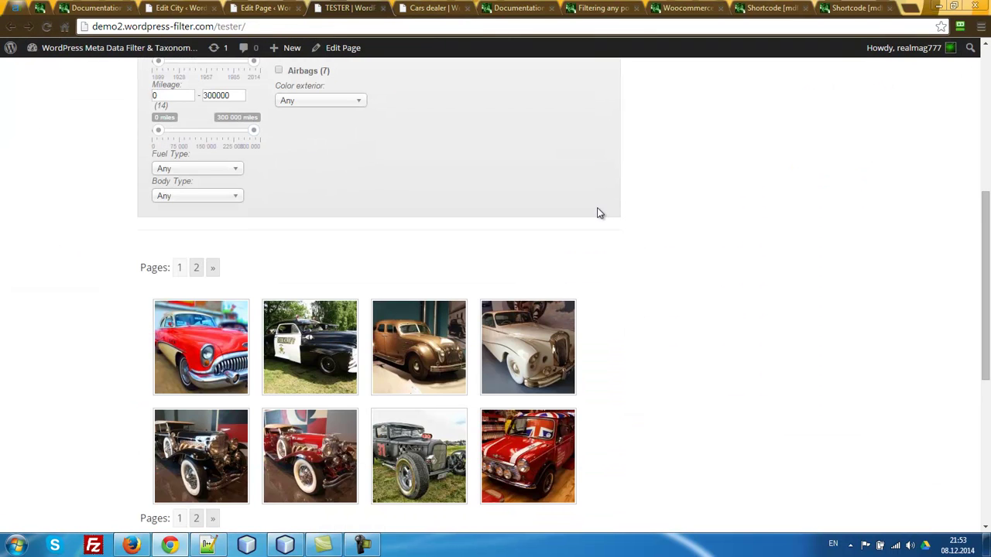
scroll(402, 101, up, 3)
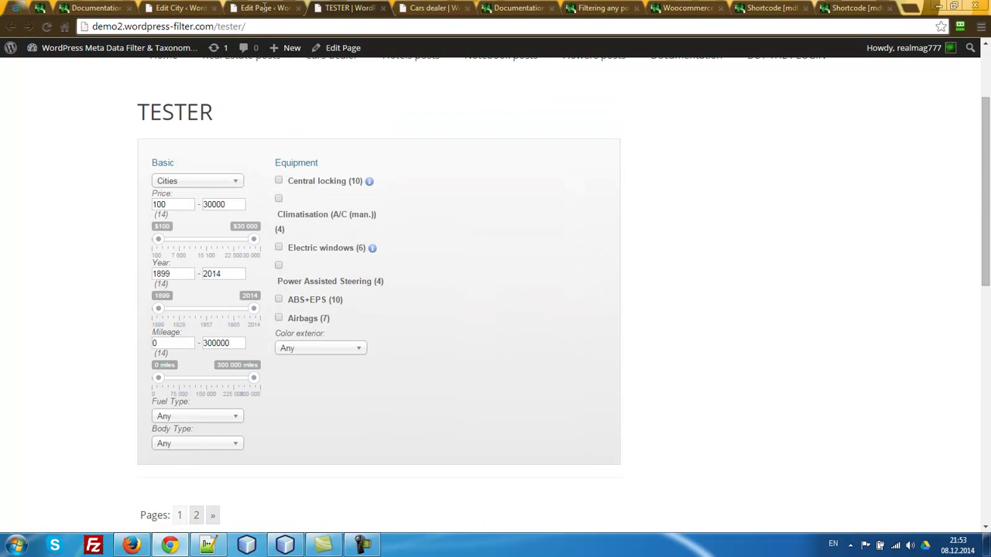
scroll(635, 212, down, 3)
click(265, 8)
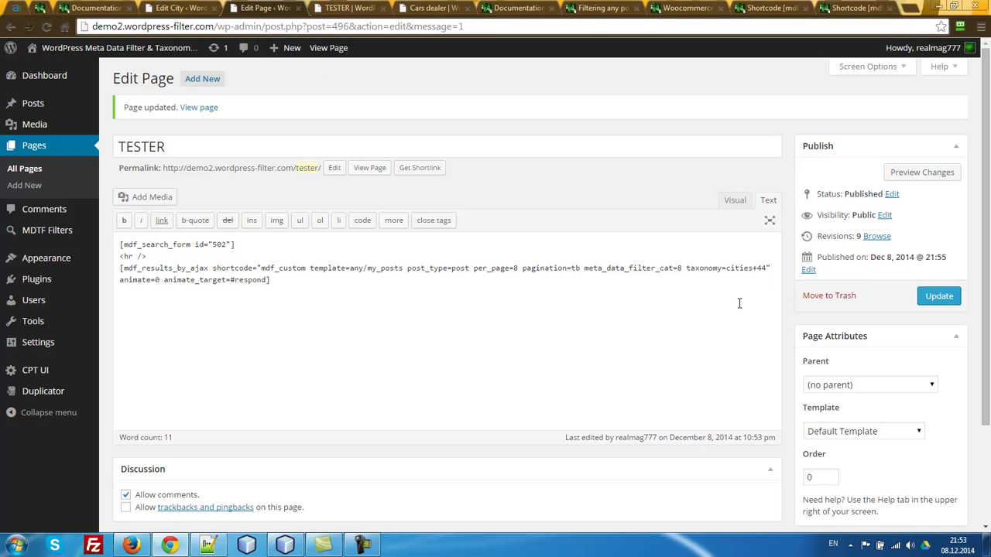
click(363, 546)
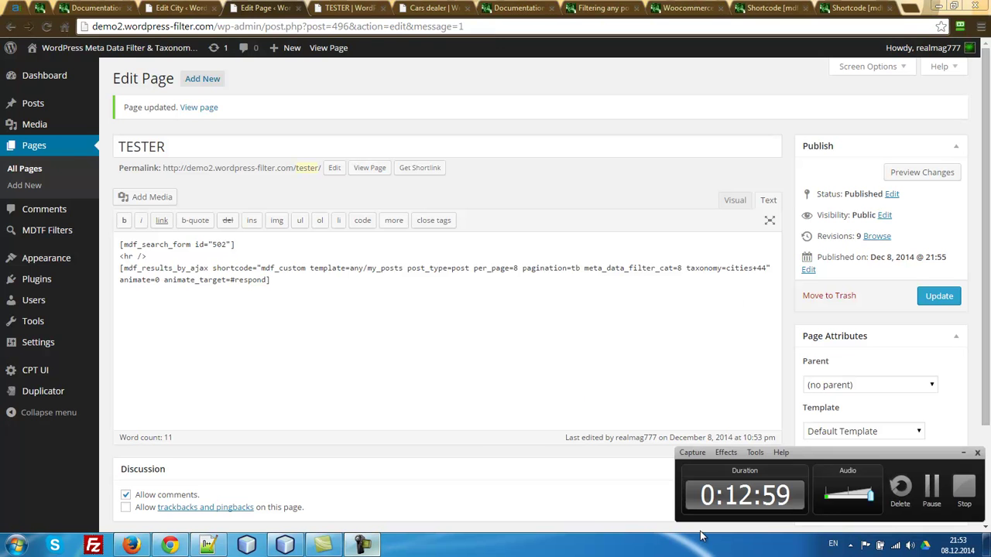
click(930, 486)
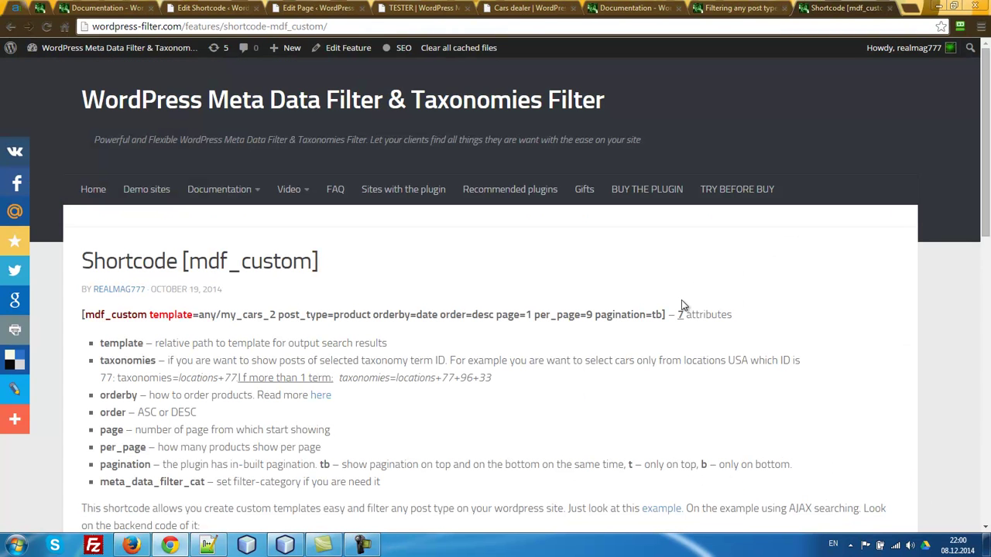
Step: Examine the taxonomies attribute name in the mdf_custom reference and its use as taxonomies=cities+44 in the TESTER page's shortcode
double_click(143, 377)
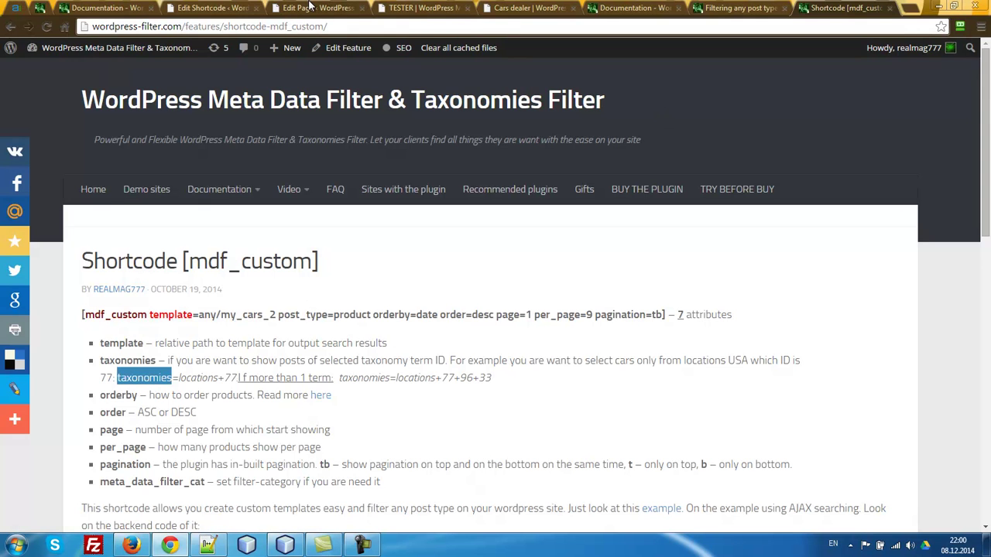
click(216, 7)
click(317, 9)
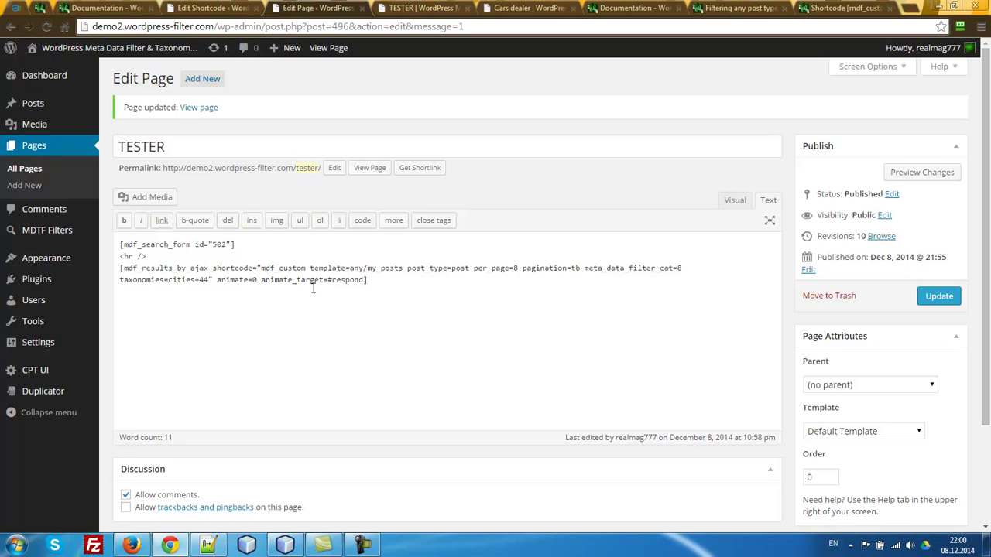
double_click(188, 280)
click(204, 280)
double_click(203, 280)
drag(261, 268, 208, 281)
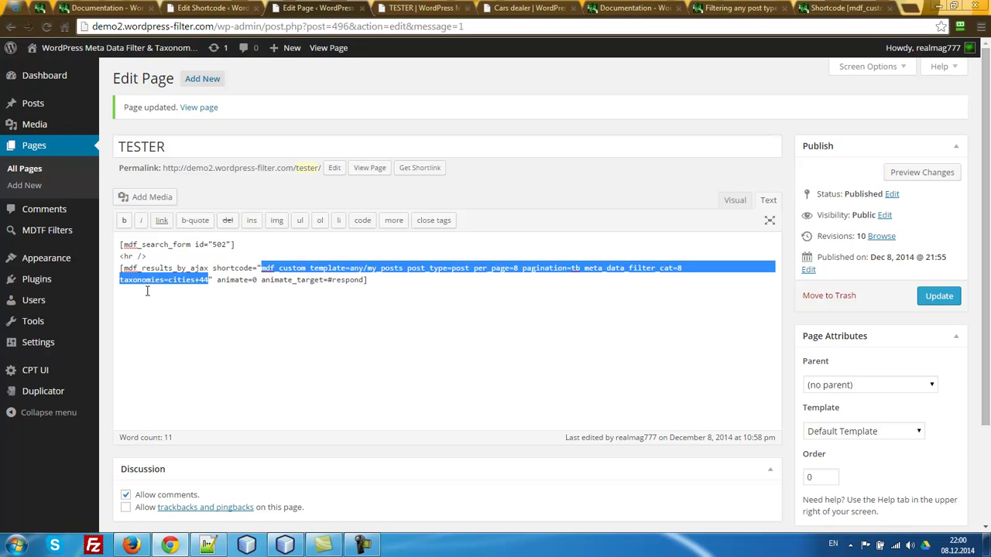
click(198, 282)
drag(207, 281, 186, 280)
Step: Reload the public TESTER page and look through the filter form and the car results limited to the cities term
click(405, 8)
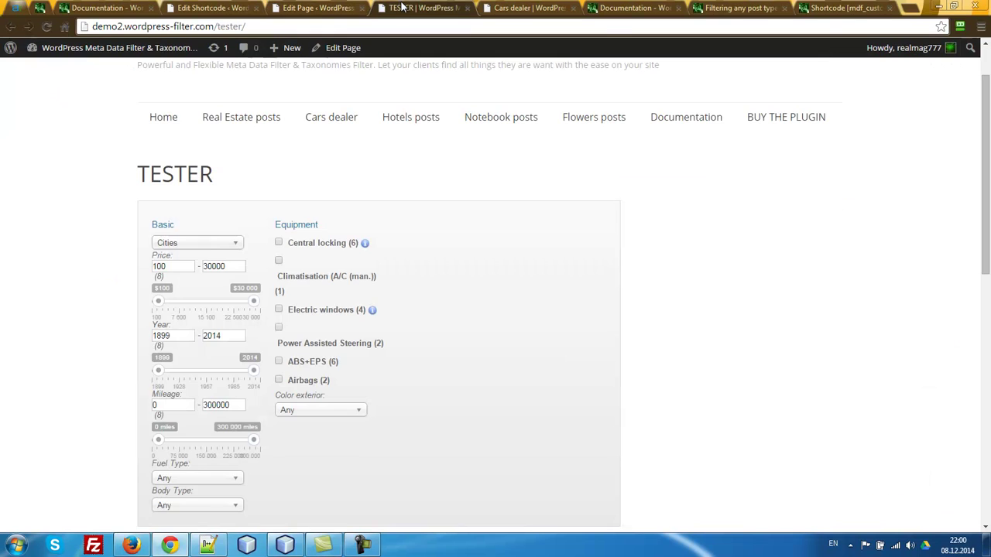
key(F5)
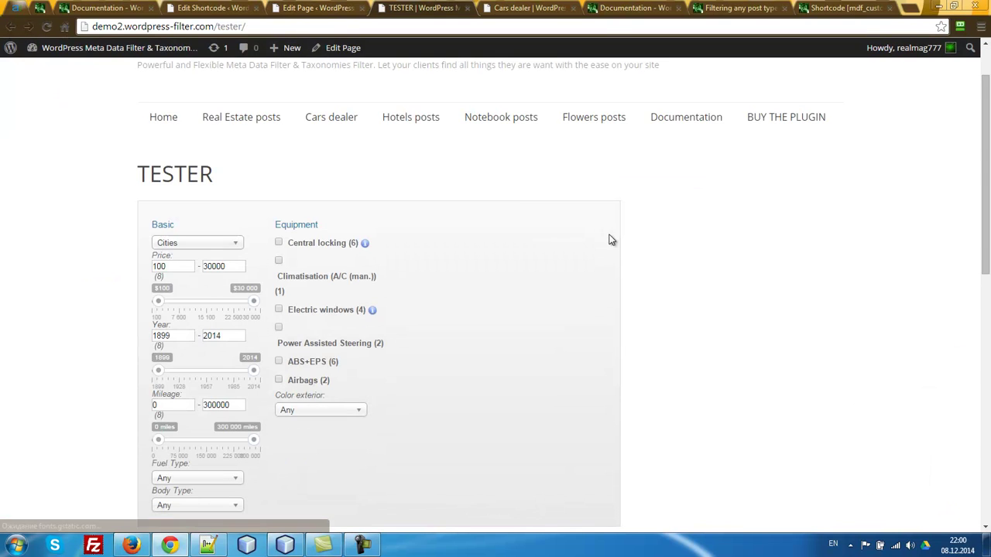
scroll(623, 242, down, 5)
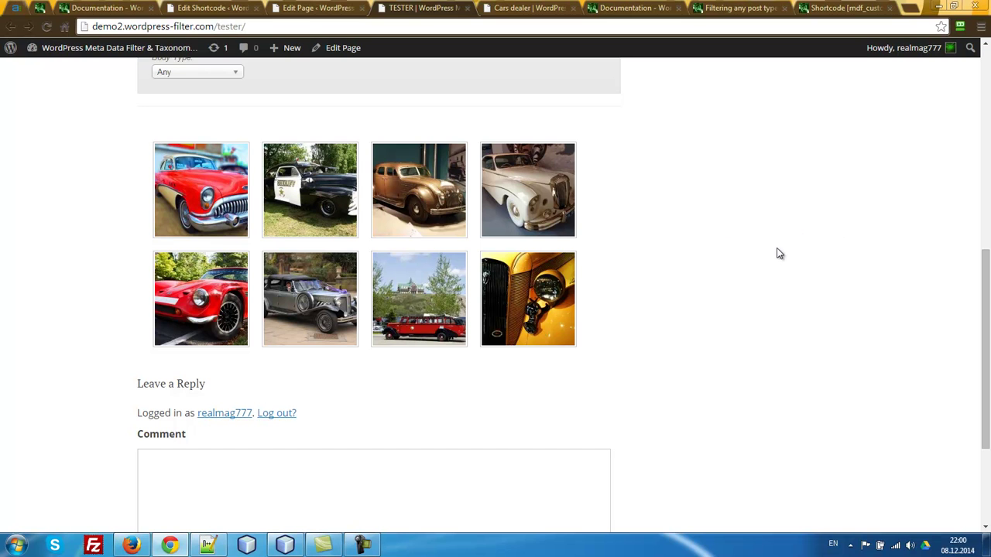
scroll(736, 248, up, 3)
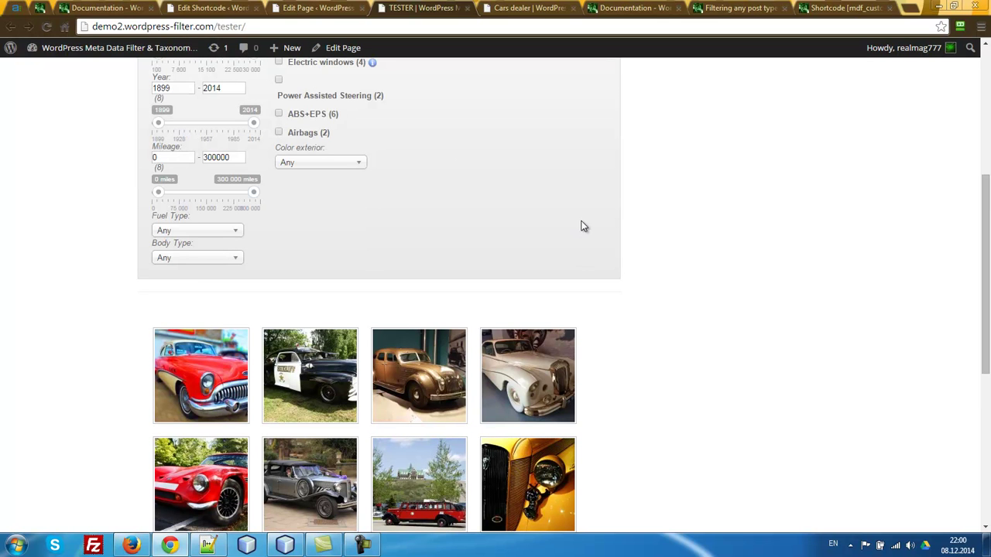
Step: Examine the additional taxonomies conditions value cities=44 and its syntax example in the options of shortcode 1
click(300, 8)
click(208, 7)
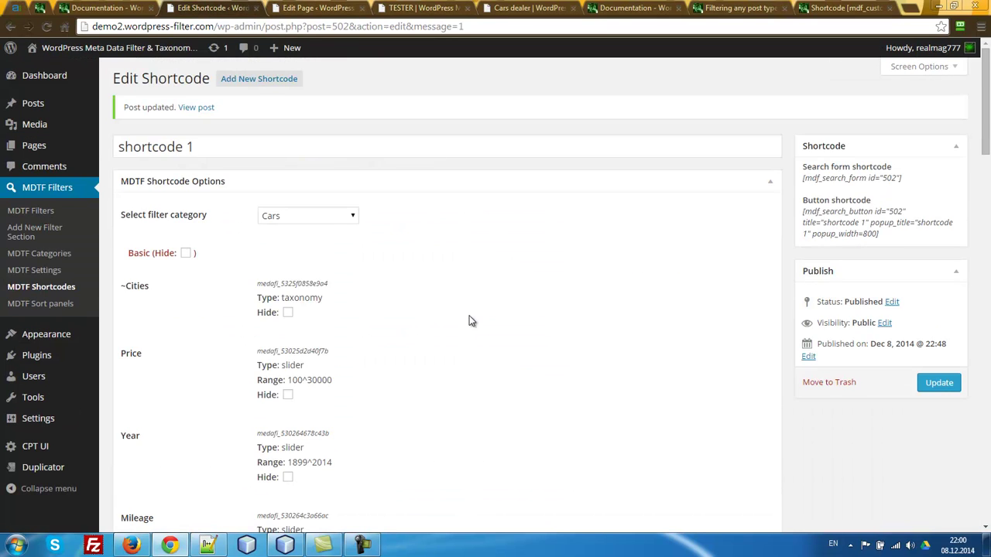
scroll(469, 324, down, 15)
scroll(511, 327, down, 5)
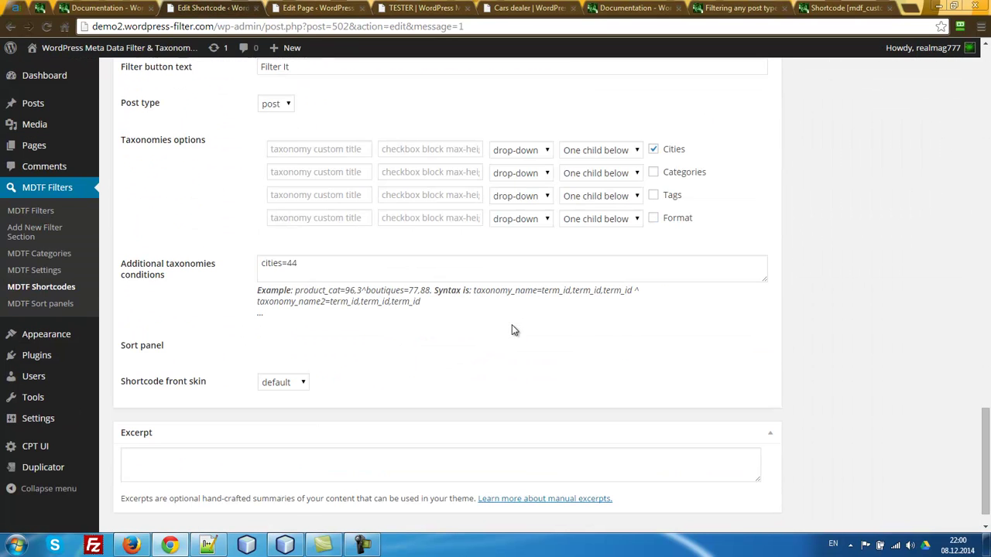
drag(354, 272, 260, 264)
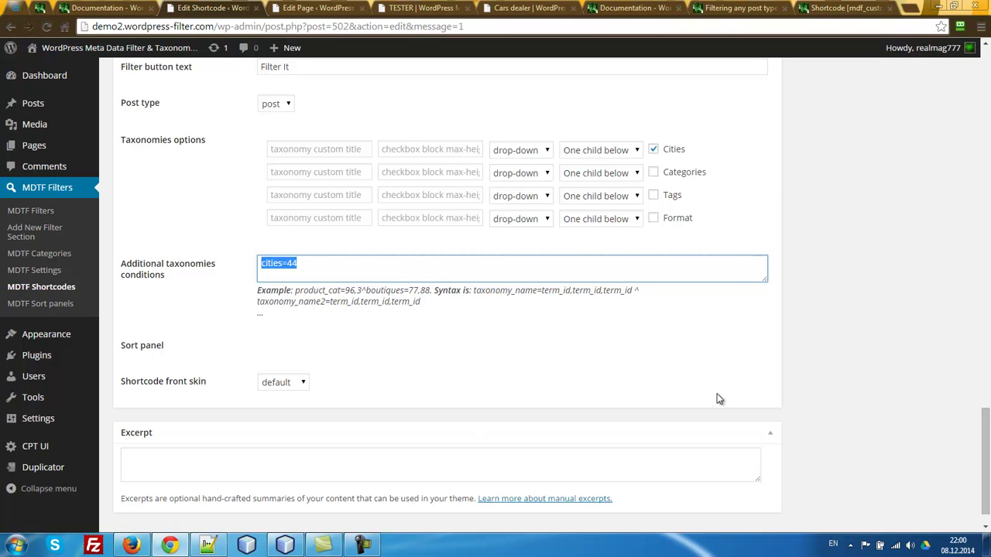
click(354, 271)
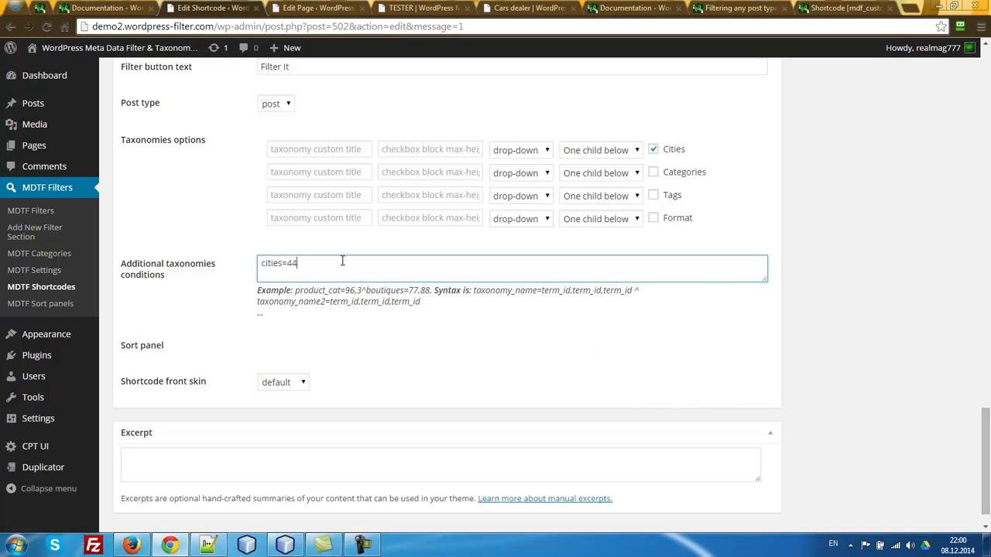
drag(332, 262, 586, 357)
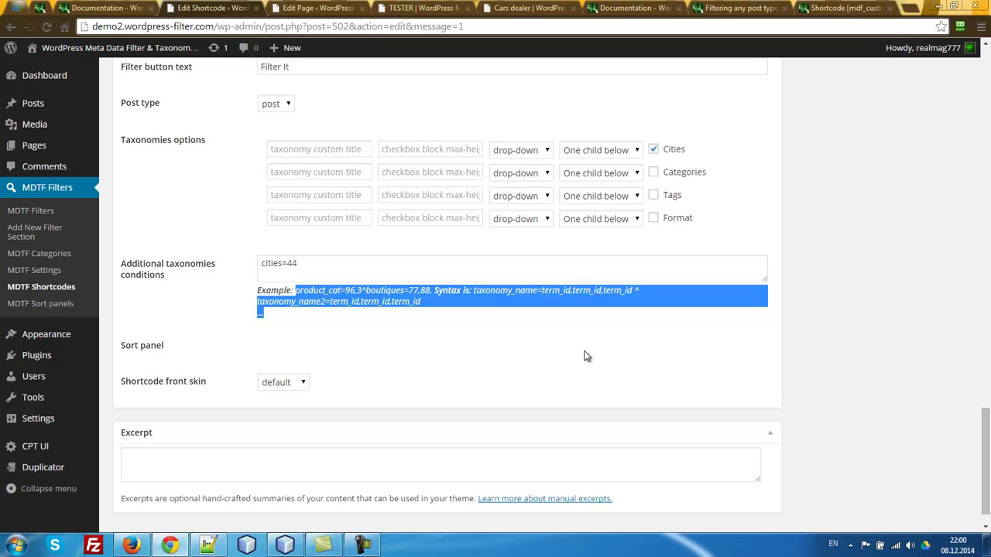
Step: Filter the cars on the public TESTER page by the Airbags equipment option
click(420, 7)
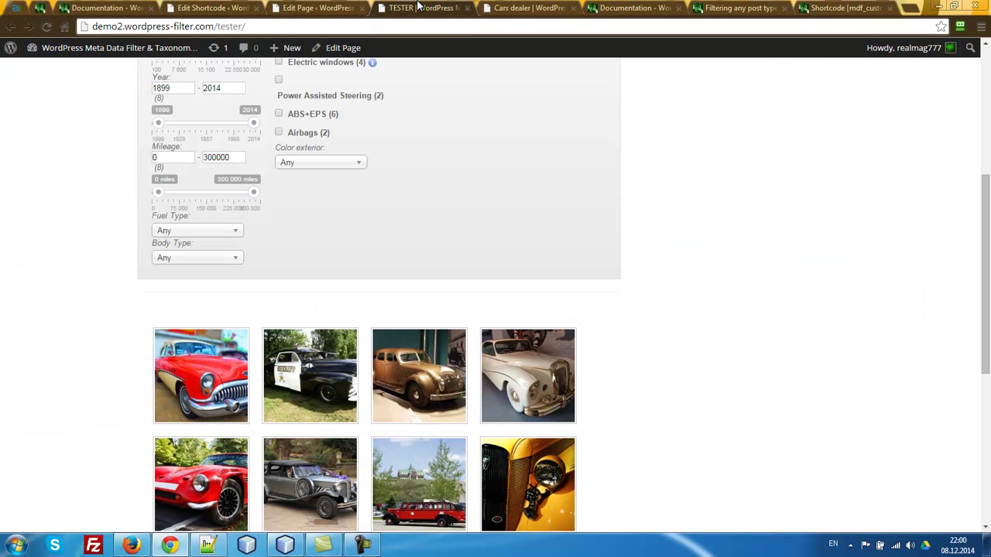
click(278, 133)
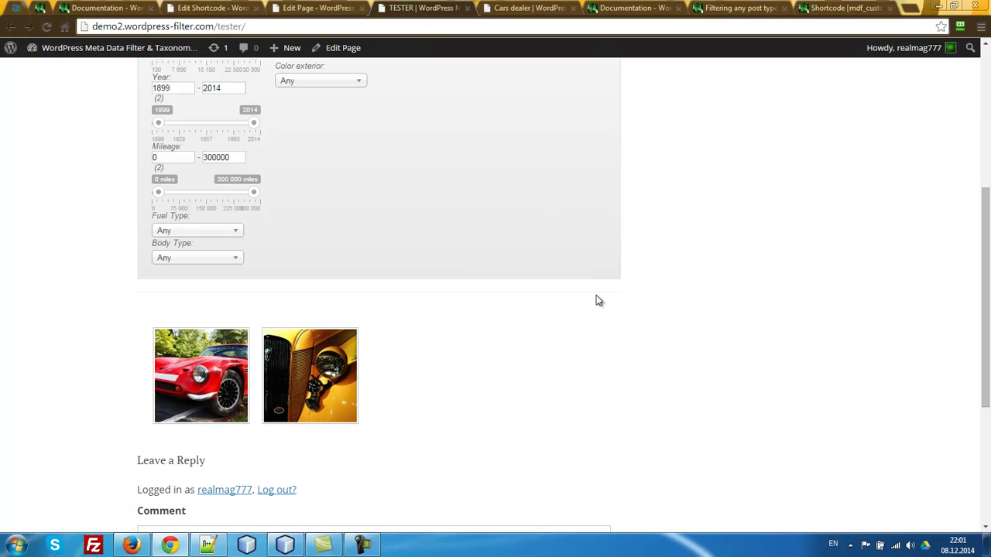
Step: Review the search form and mdf_results_by_ajax shortcodes in the TESTER page editor, including the animation, filter category and taxonomies attributes
click(345, 7)
click(389, 281)
drag(209, 268, 122, 268)
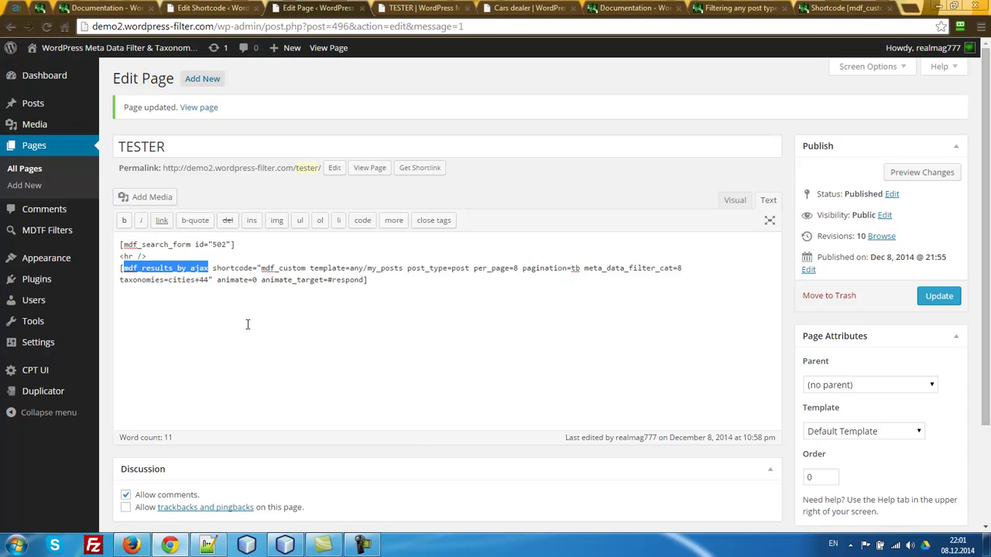
drag(248, 248, 120, 245)
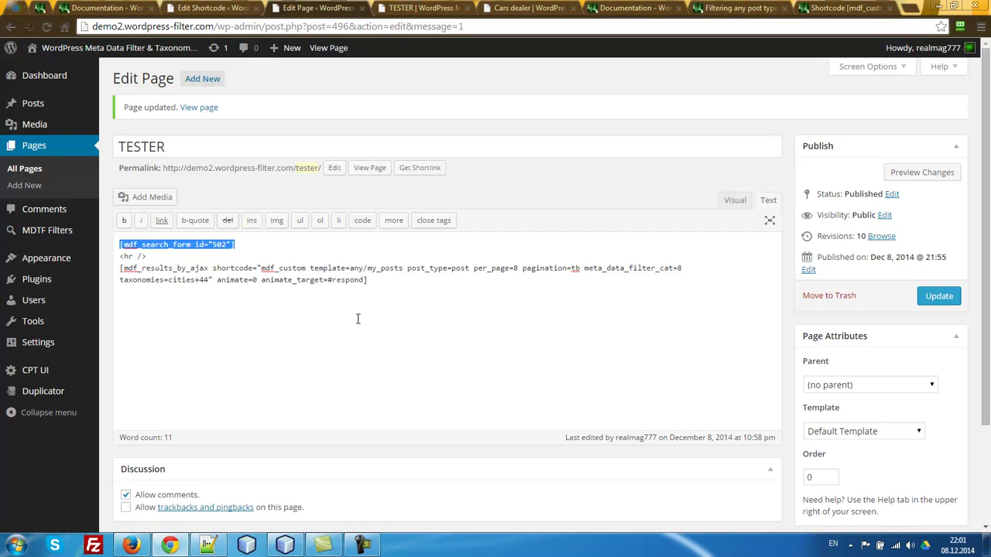
click(325, 280)
click(264, 280)
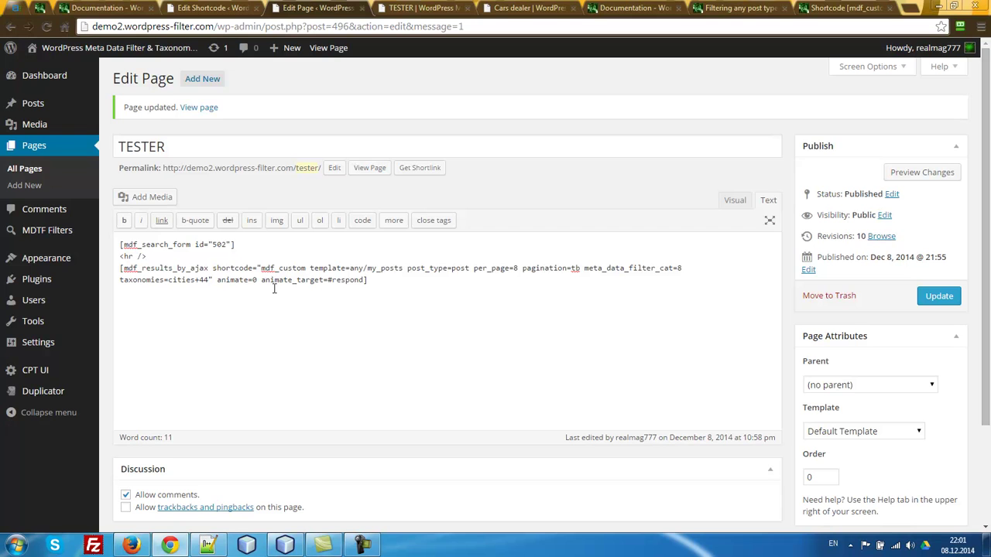
double_click(611, 269)
double_click(140, 280)
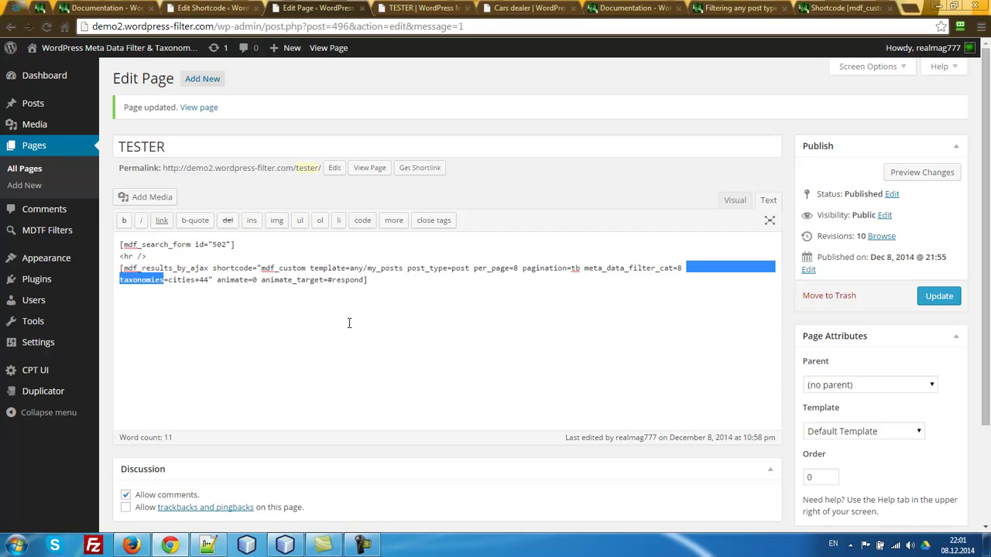
click(398, 279)
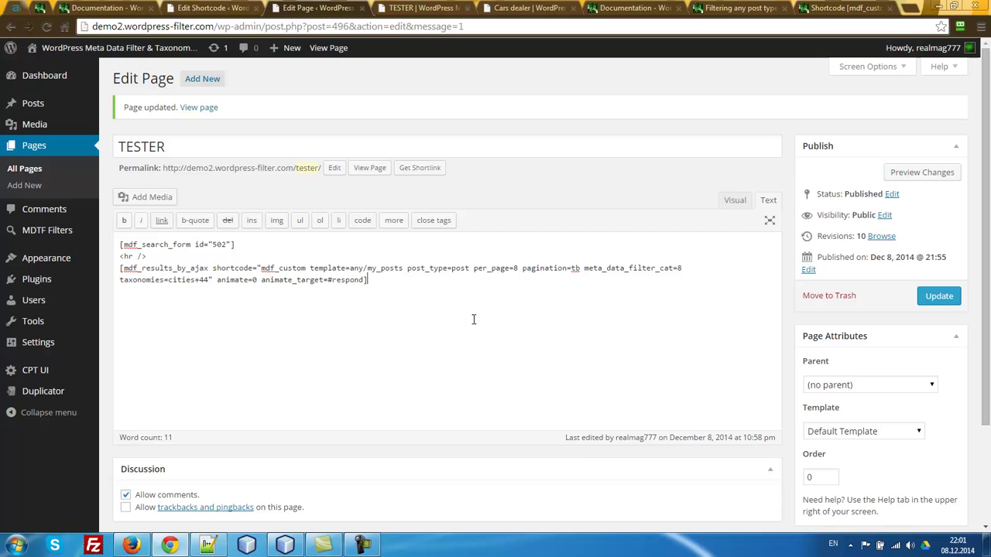